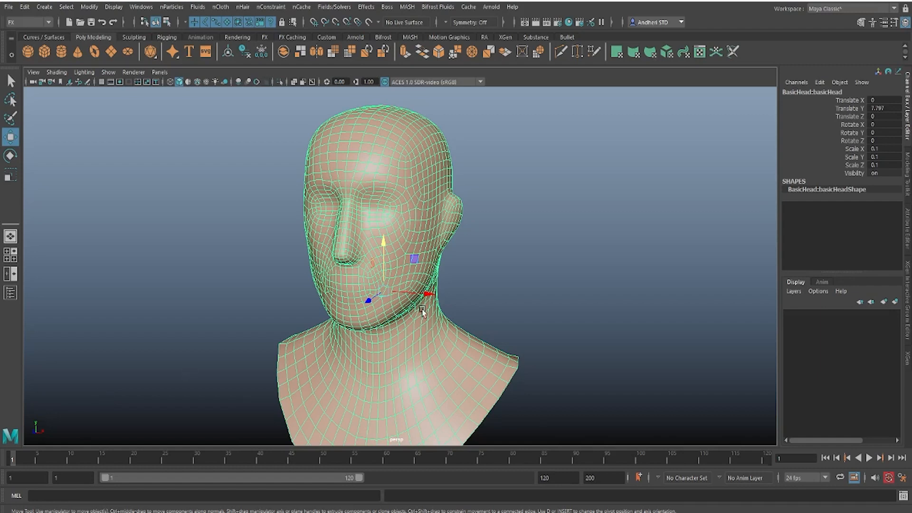
Step: Set the scene's renderer to Maya Software in the Render Settings, close them and deselect the head
{"action": "left_click", "coordinate": [558, 24]}
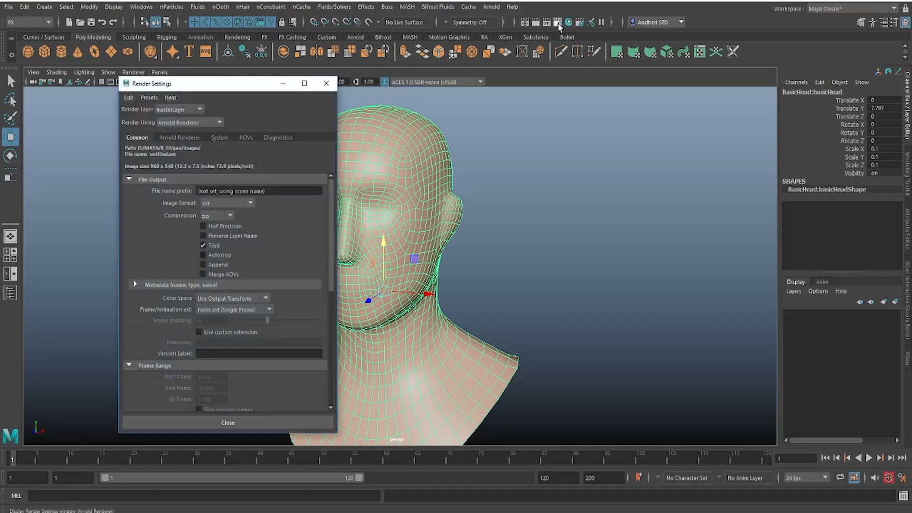
{"action": "left_click", "coordinate": [190, 123]}
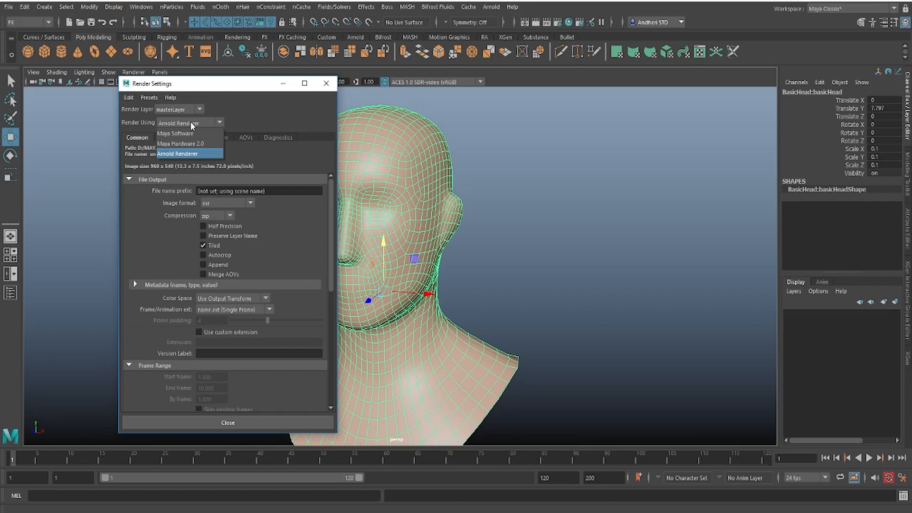
{"action": "left_click", "coordinate": [181, 133]}
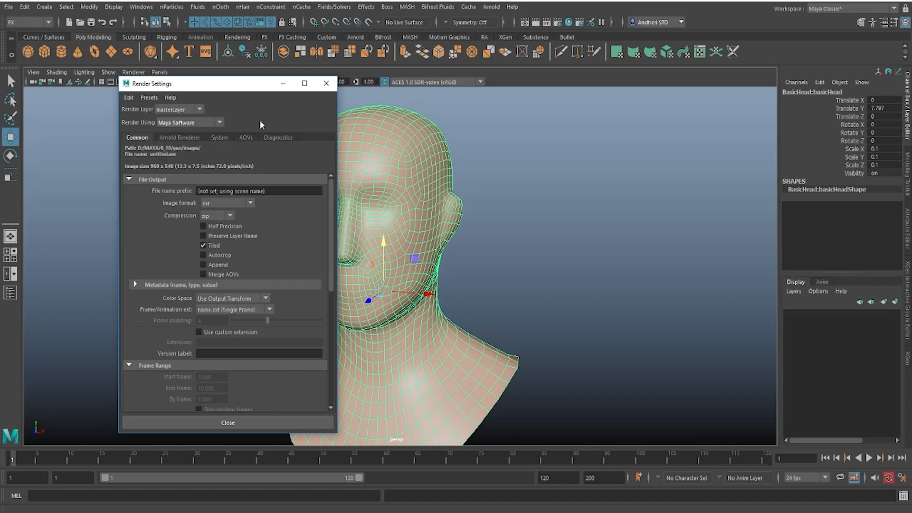
{"action": "left_click_drag", "start_coordinate": [257, 93], "coordinate": [634, 175]}
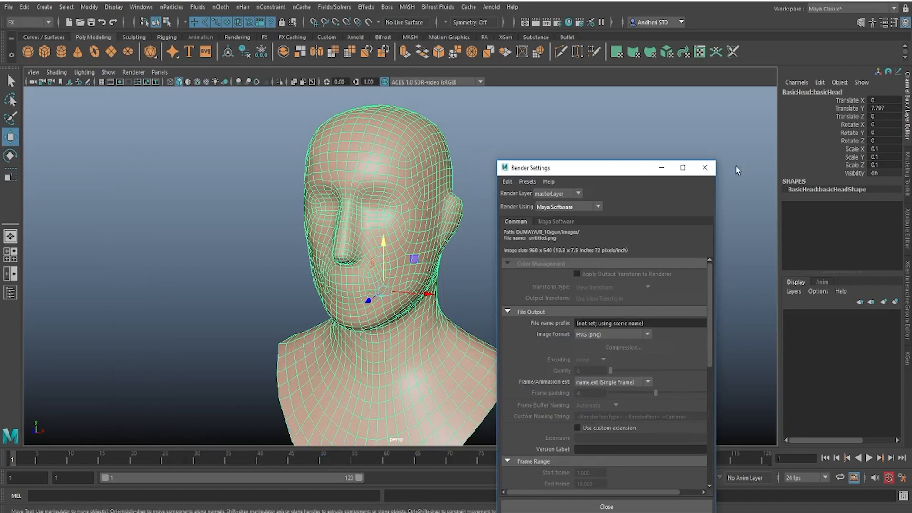
{"action": "left_click", "coordinate": [704, 167]}
{"action": "left_click", "coordinate": [533, 146]}
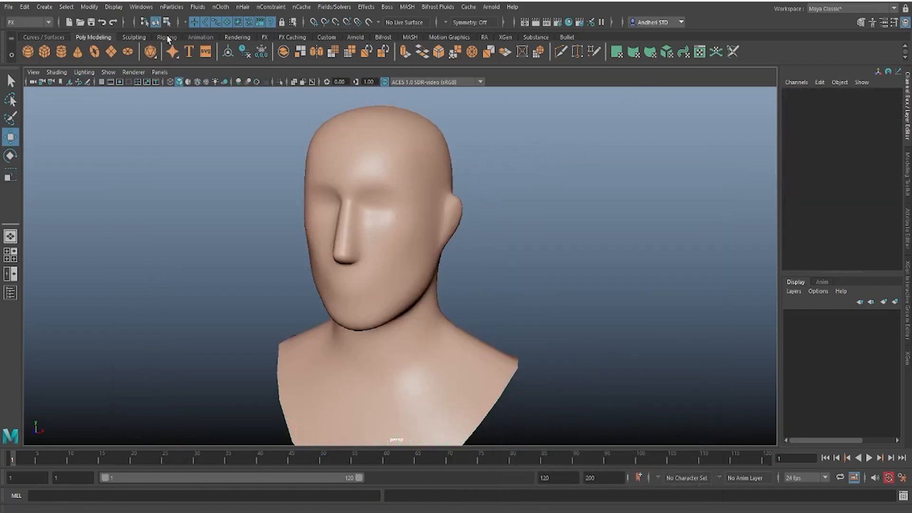
Step: Examine the light types available among the standard rendering tools and among the Arnold lights
{"action": "left_click", "coordinate": [233, 36]}
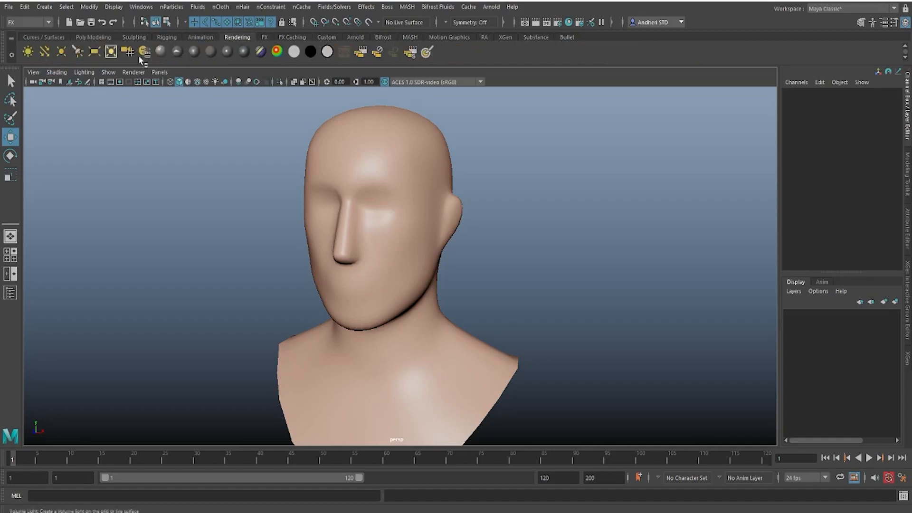
{"action": "left_click", "coordinate": [491, 7]}
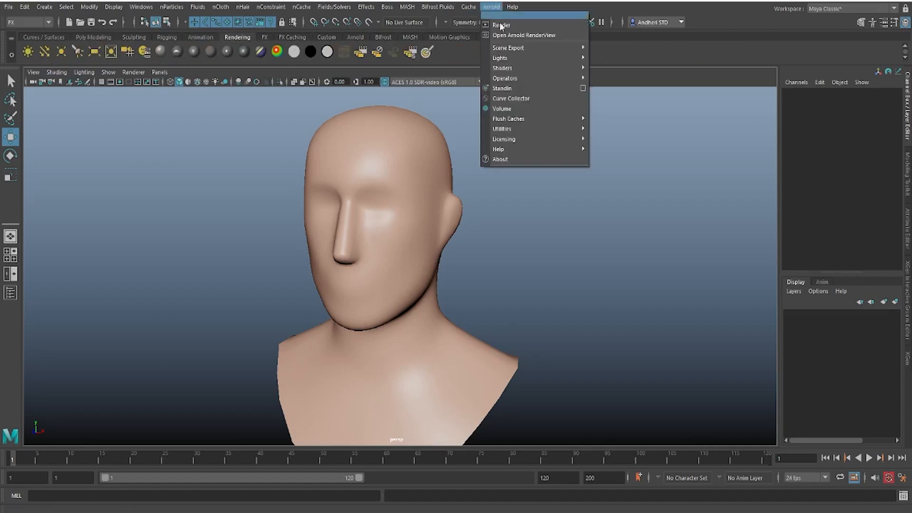
{"action": "mouse_move", "coordinate": [507, 59]}
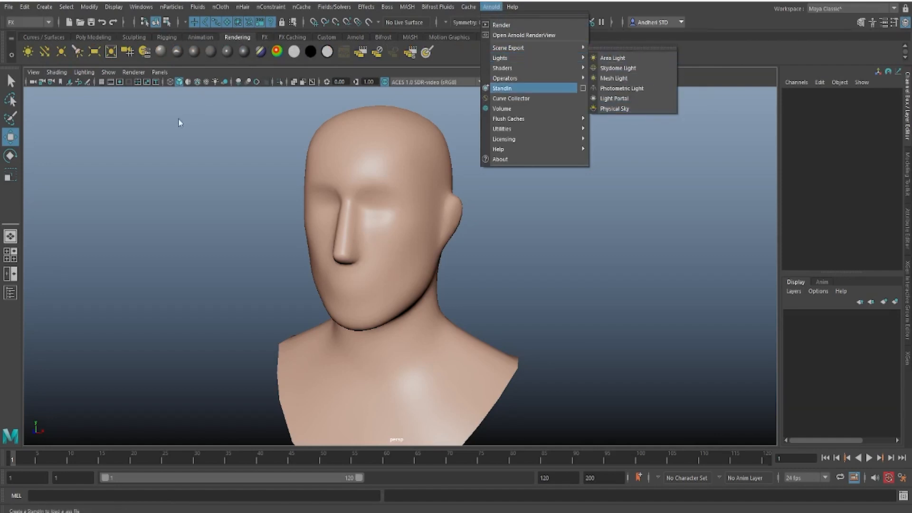
{"action": "left_click", "coordinate": [95, 71]}
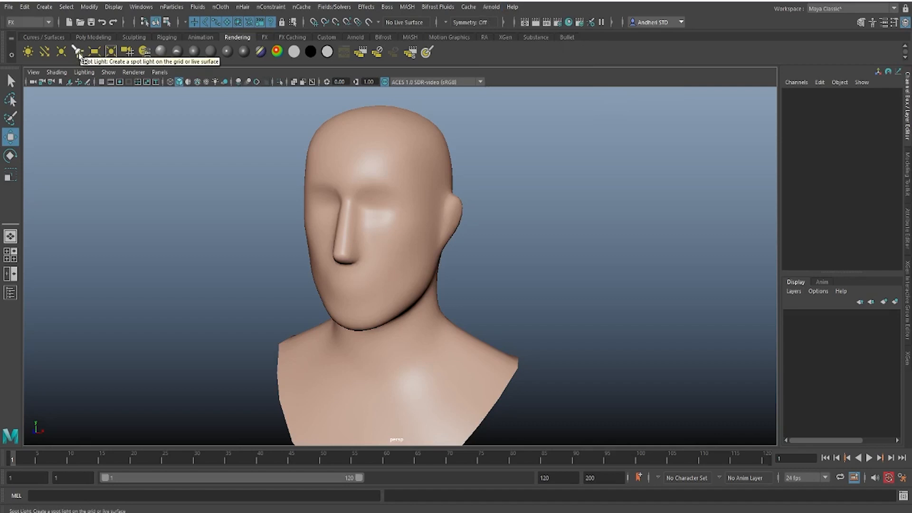
{"action": "left_click", "coordinate": [78, 52]}
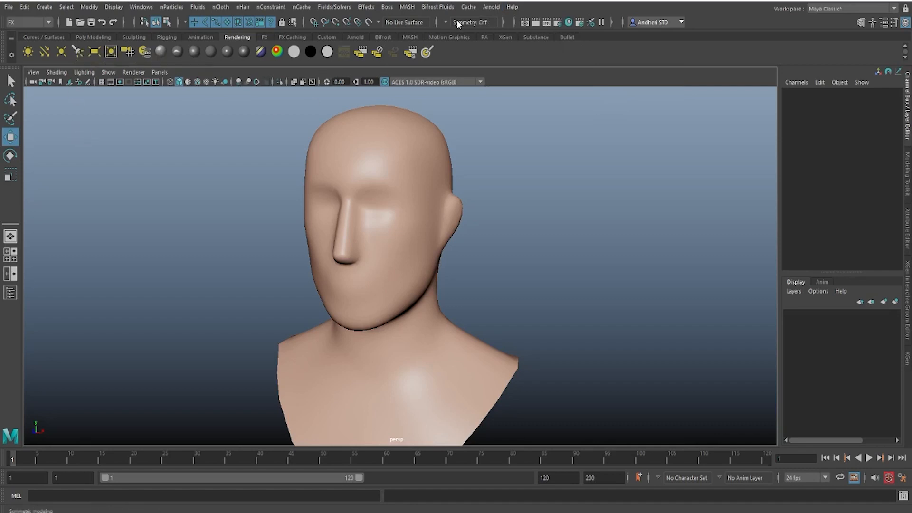
{"action": "left_click", "coordinate": [496, 8]}
{"action": "mouse_move", "coordinate": [517, 59]}
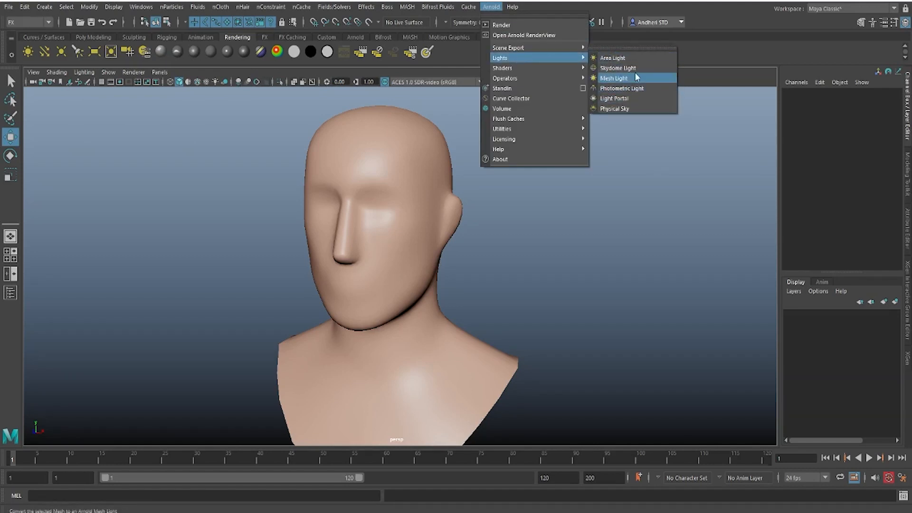
{"action": "left_click", "coordinate": [123, 184]}
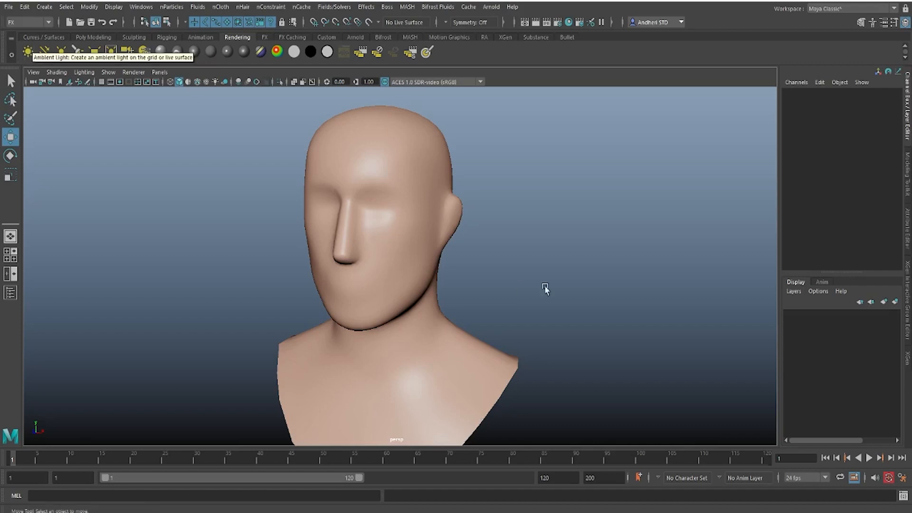
Step: Assign a new Lambert material to the head and show its attributes
{"action": "right_click", "coordinate": [396, 167]}
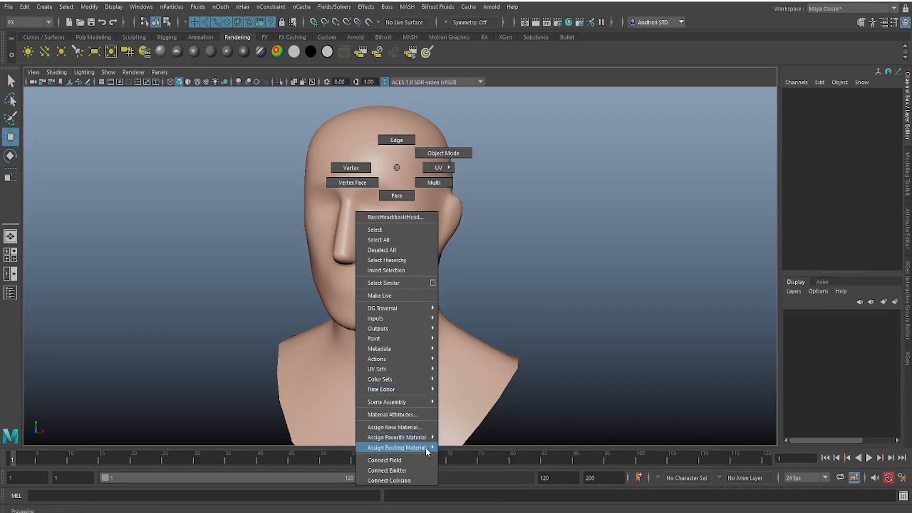
{"action": "mouse_move", "coordinate": [429, 438]}
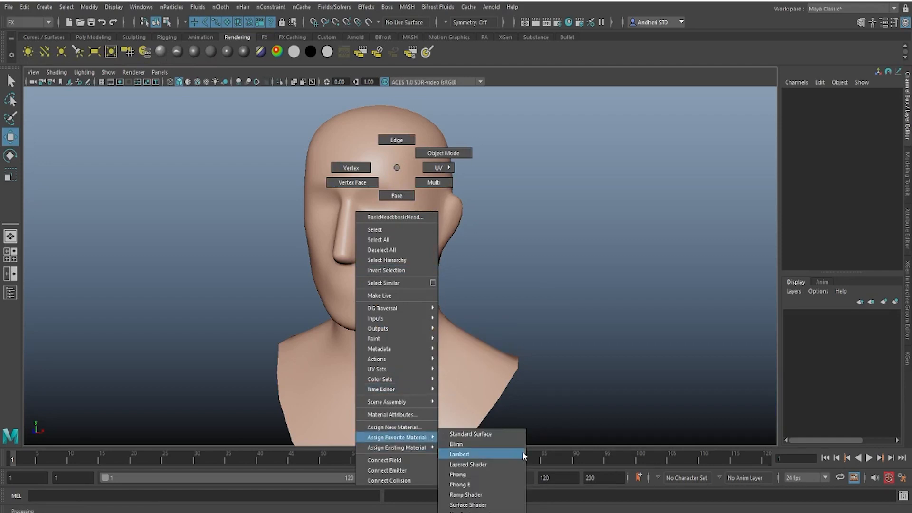
{"action": "left_click", "coordinate": [489, 454]}
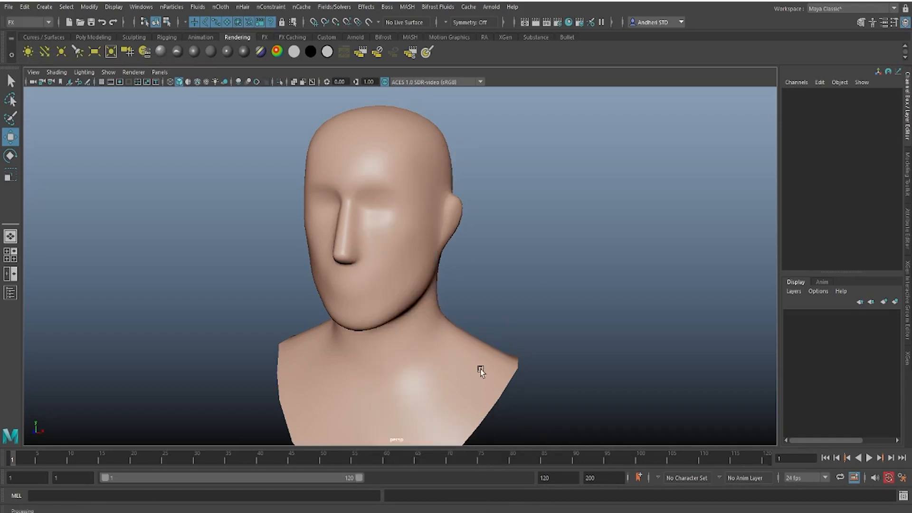
{"action": "key", "text": "ctrl+a"}
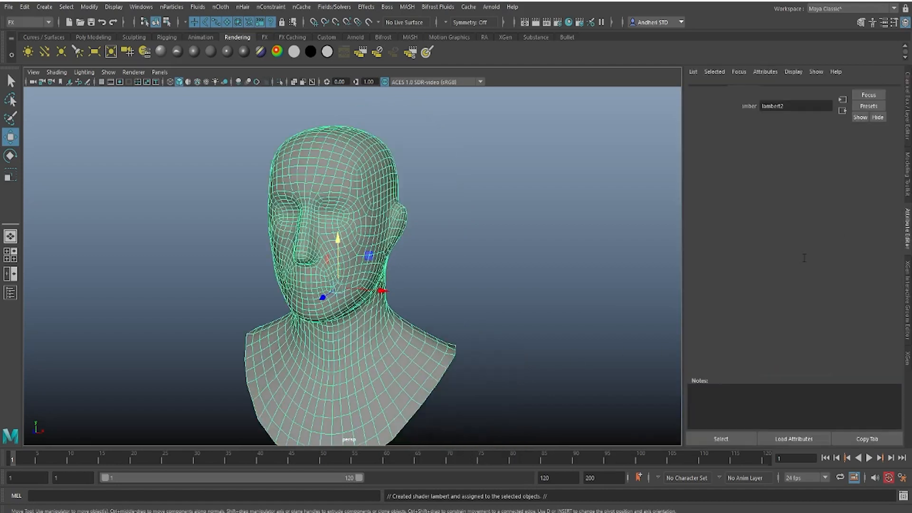
Step: Set the head's Lambert color to a brown skin tone with hue about 27.7, saturation 0.46 and value 0.49, then deselect it
{"action": "right_click", "coordinate": [384, 196]}
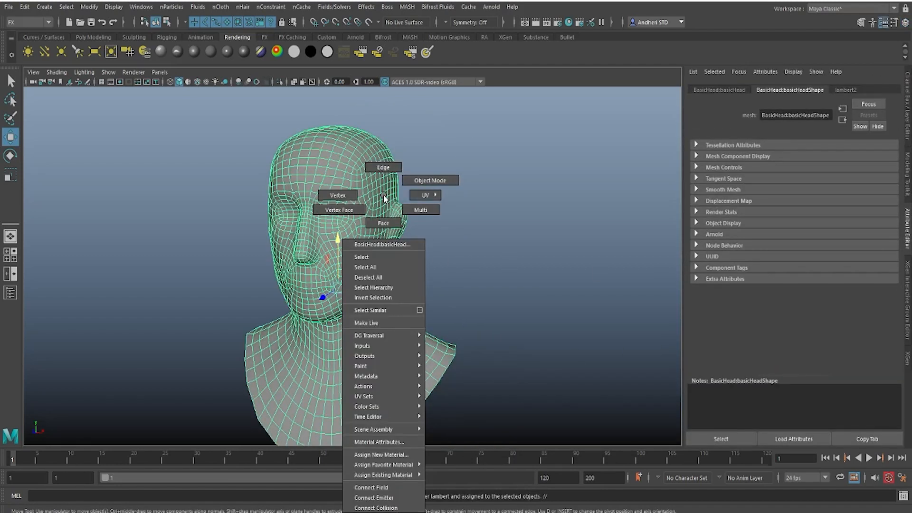
{"action": "left_click", "coordinate": [392, 442]}
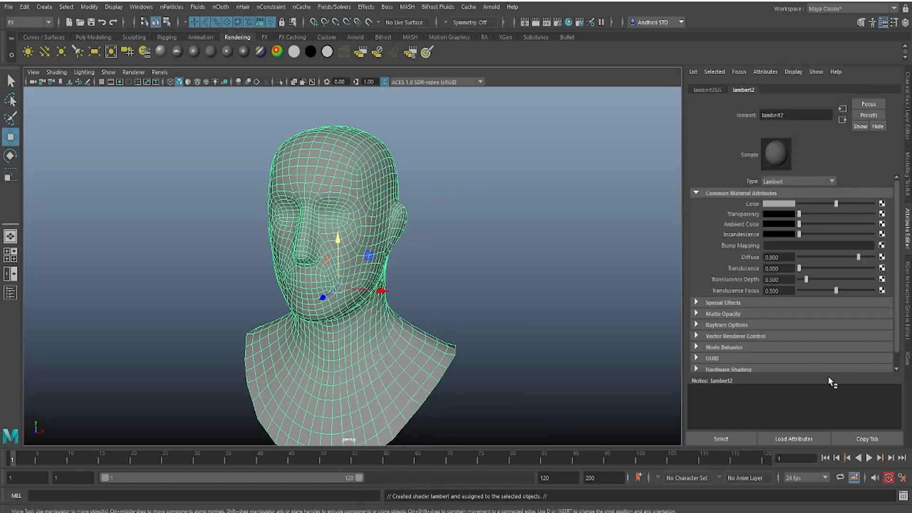
{"action": "left_click", "coordinate": [780, 205]}
{"action": "left_click", "coordinate": [743, 179]}
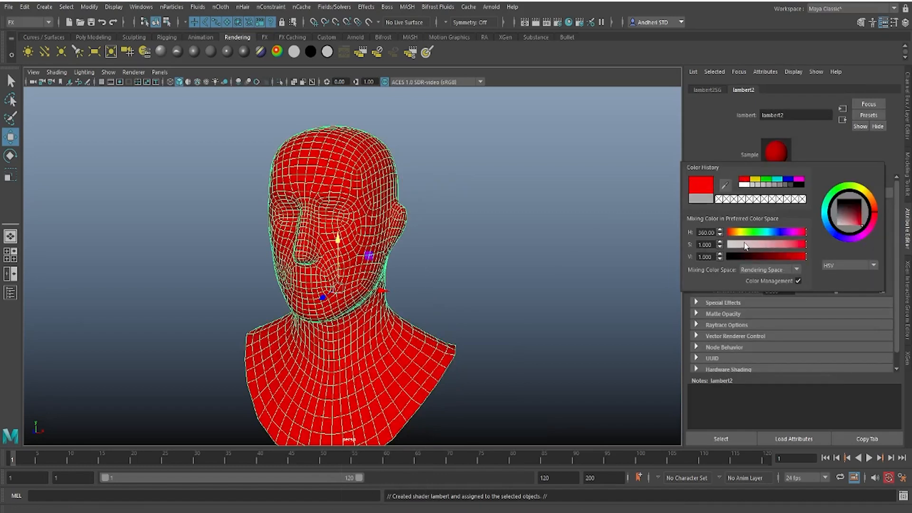
{"action": "left_click", "coordinate": [769, 247]}
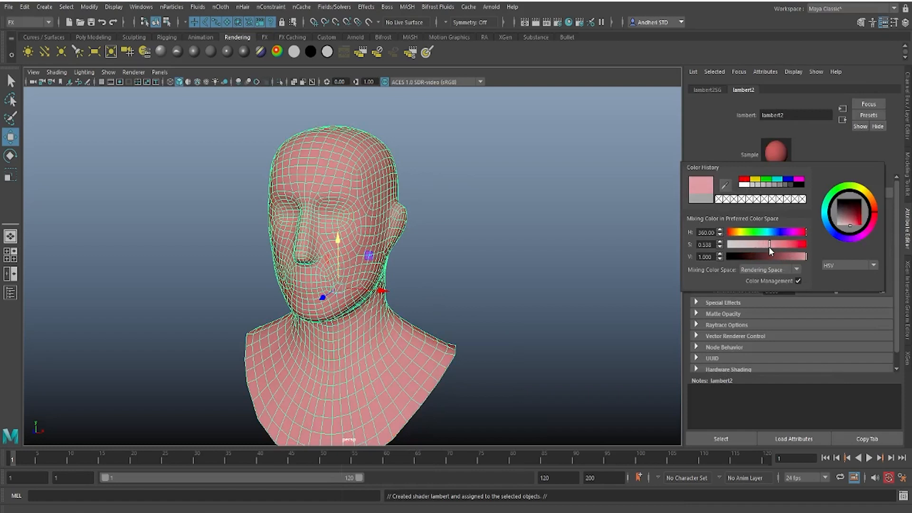
{"action": "left_click_drag", "start_coordinate": [769, 246], "coordinate": [763, 247]}
{"action": "left_click", "coordinate": [736, 232]}
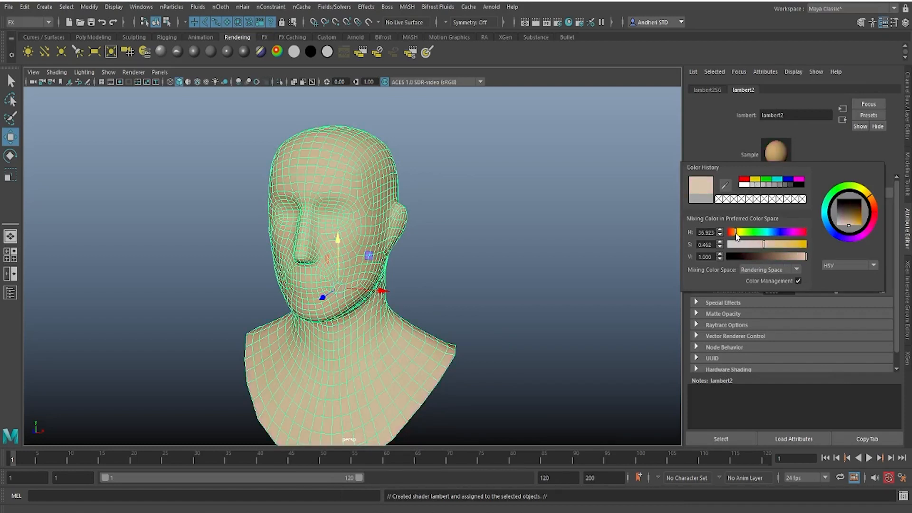
{"action": "left_click_drag", "start_coordinate": [736, 235], "coordinate": [733, 234]}
{"action": "left_click", "coordinate": [777, 257]}
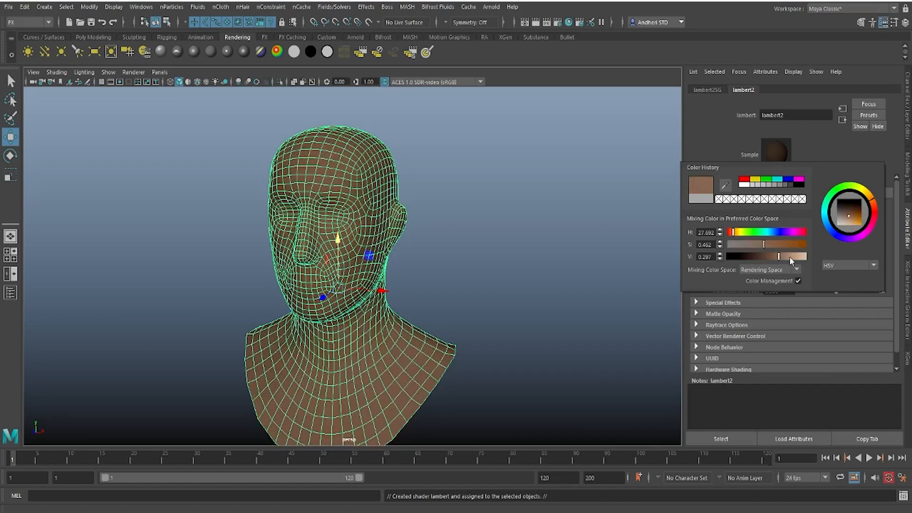
{"action": "mouse_move", "coordinate": [790, 257]}
{"action": "left_mouse_down"}
{"action": "mouse_move", "coordinate": [801, 256]}
{"action": "mouse_move", "coordinate": [787, 257]}
{"action": "left_mouse_up"}
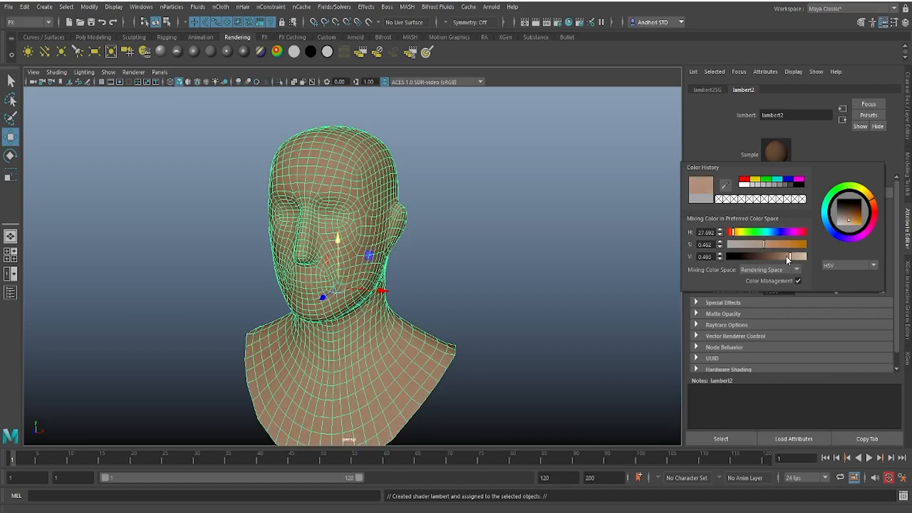
{"action": "left_click", "coordinate": [456, 171]}
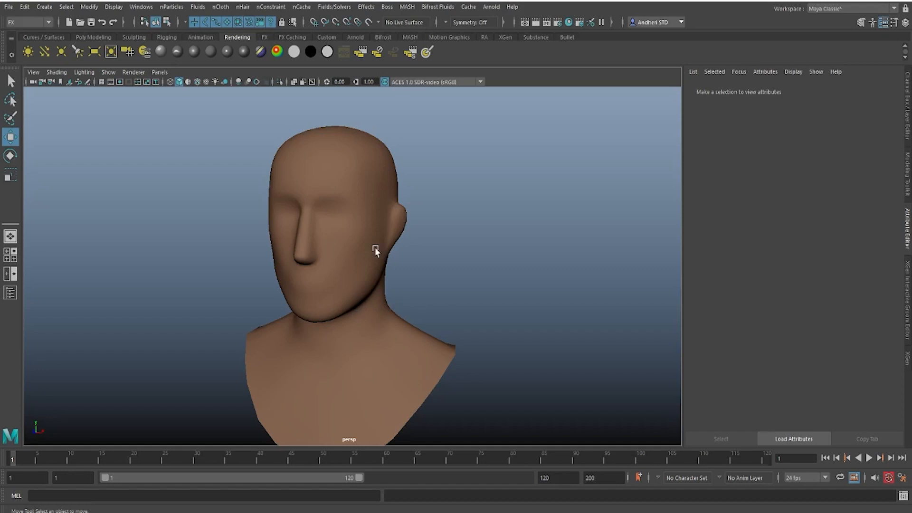
Step: Create an ambient light and move it up and forward so it sits in front of the bust
{"action": "left_click", "coordinate": [29, 52]}
{"action": "scroll", "coordinate": [381, 296], "scroll_direction": "down", "scroll_amount": 5}
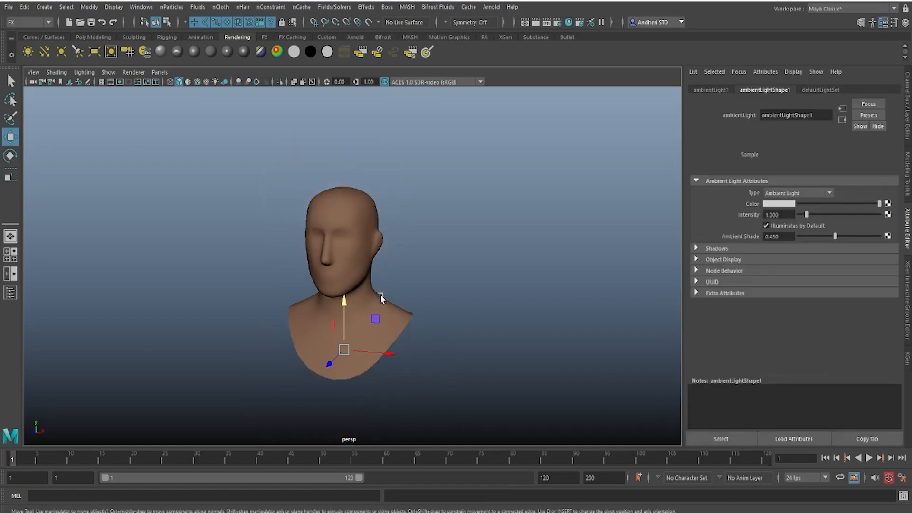
{"action": "scroll", "coordinate": [381, 297], "scroll_direction": "up", "scroll_amount": 4}
{"action": "left_click_drag", "start_coordinate": [328, 399], "coordinate": [299, 438]}
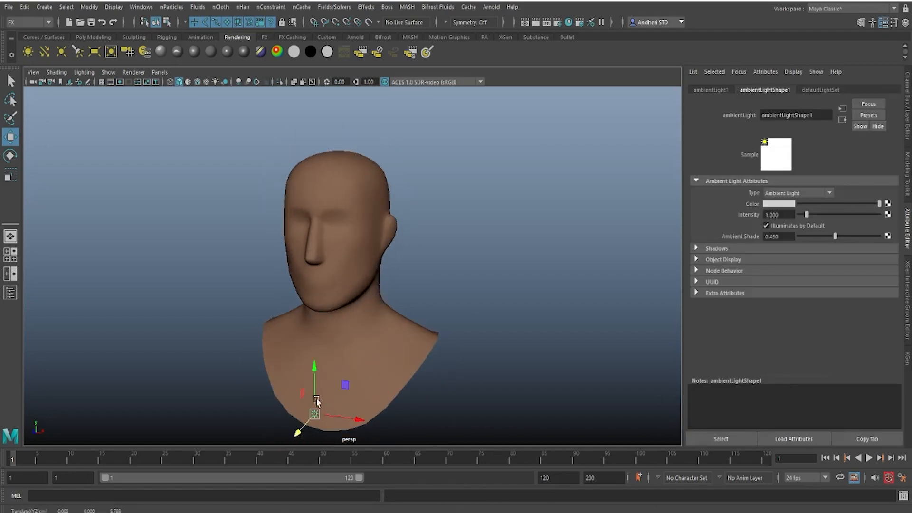
{"action": "left_click_drag", "start_coordinate": [316, 367], "coordinate": [318, 264]}
{"action": "left_click_drag", "start_coordinate": [295, 330], "coordinate": [259, 355]}
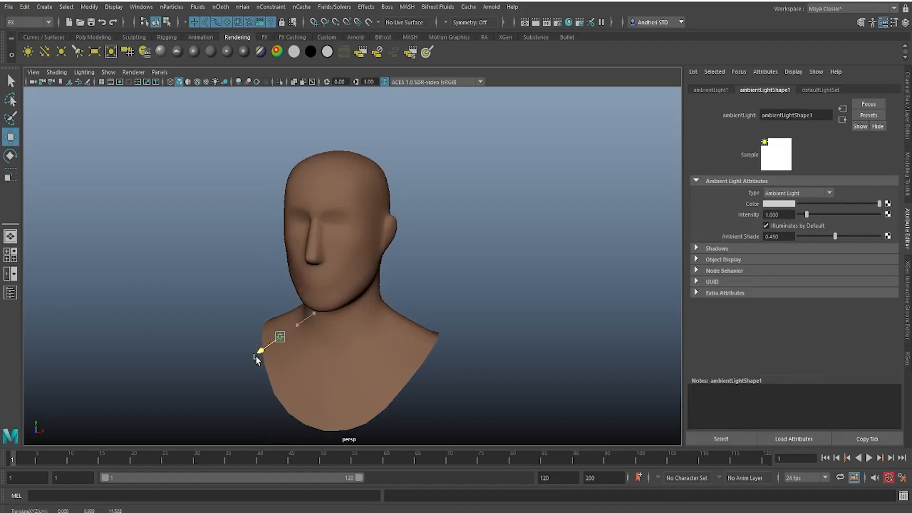
{"action": "scroll", "coordinate": [419, 300], "scroll_direction": "up", "scroll_amount": 3}
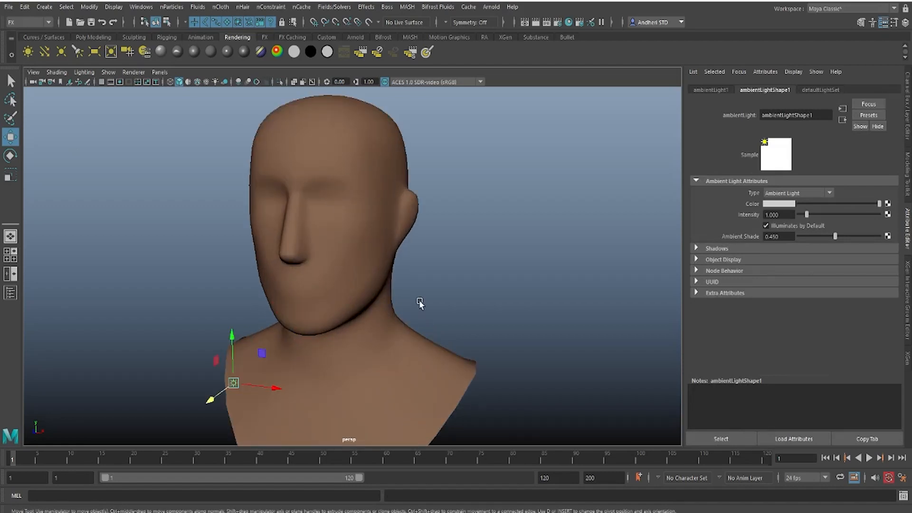
{"action": "scroll", "coordinate": [419, 300], "scroll_direction": "down", "scroll_amount": 2}
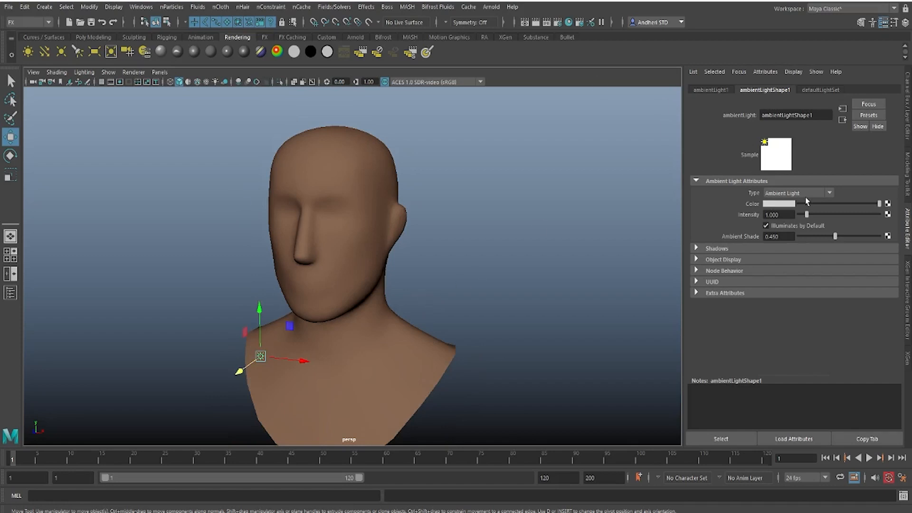
Step: Open the Render View and the Render Settings, and move the settings window off the render area
{"action": "left_click", "coordinate": [524, 23]}
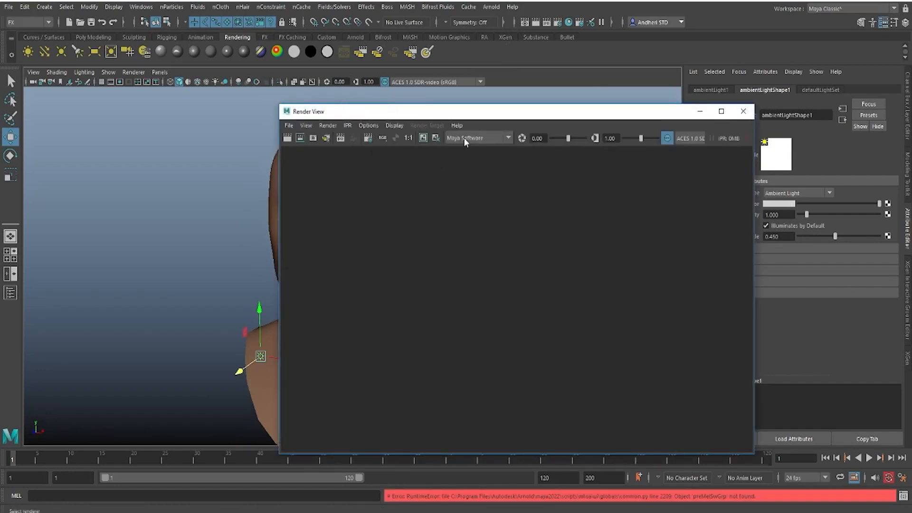
{"action": "left_click", "coordinate": [370, 139]}
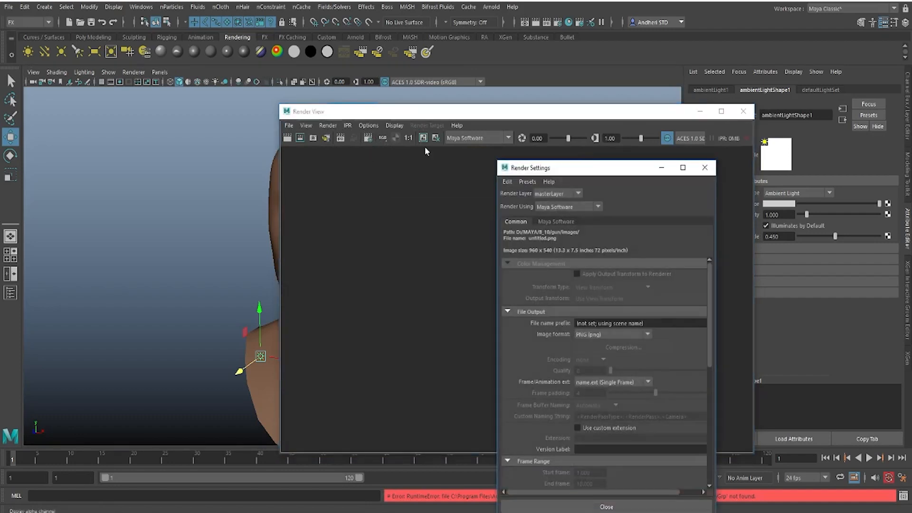
{"action": "left_click_drag", "start_coordinate": [586, 174], "coordinate": [212, 97]}
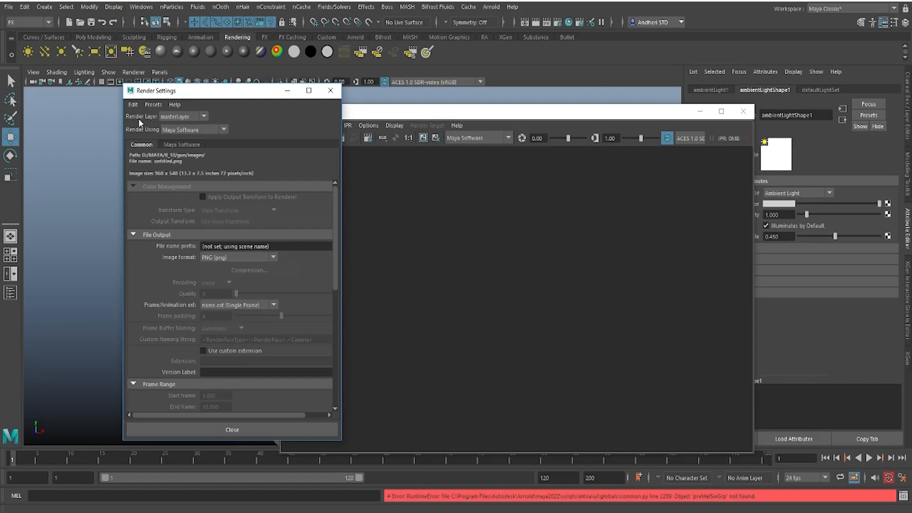
Step: Examine the render layer choices, the file output and frame range settings, and the keywords available for the file name prefix
{"action": "left_click", "coordinate": [195, 115]}
{"action": "left_click", "coordinate": [195, 116]}
{"action": "scroll", "coordinate": [258, 218], "scroll_direction": "down", "scroll_amount": 3}
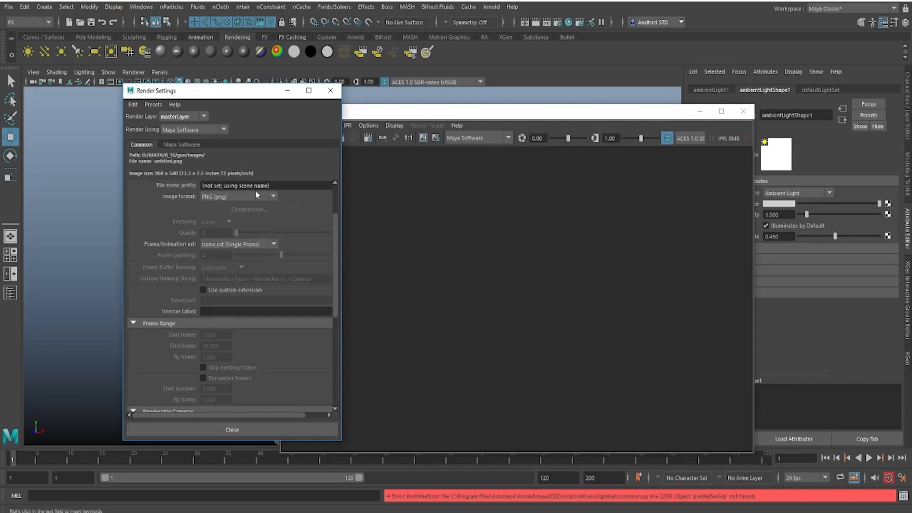
{"action": "left_click", "coordinate": [318, 184]}
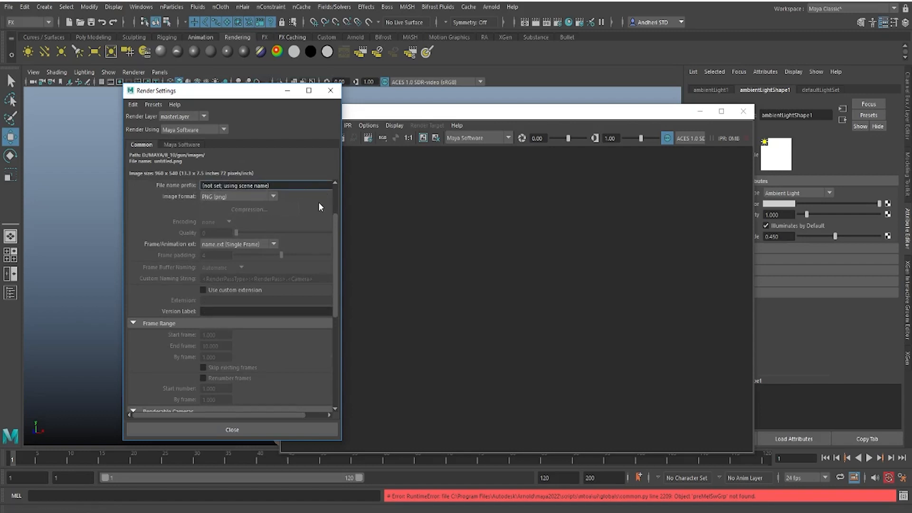
{"action": "scroll", "coordinate": [318, 203], "scroll_direction": "up", "scroll_amount": 3}
{"action": "right_click", "coordinate": [306, 245]}
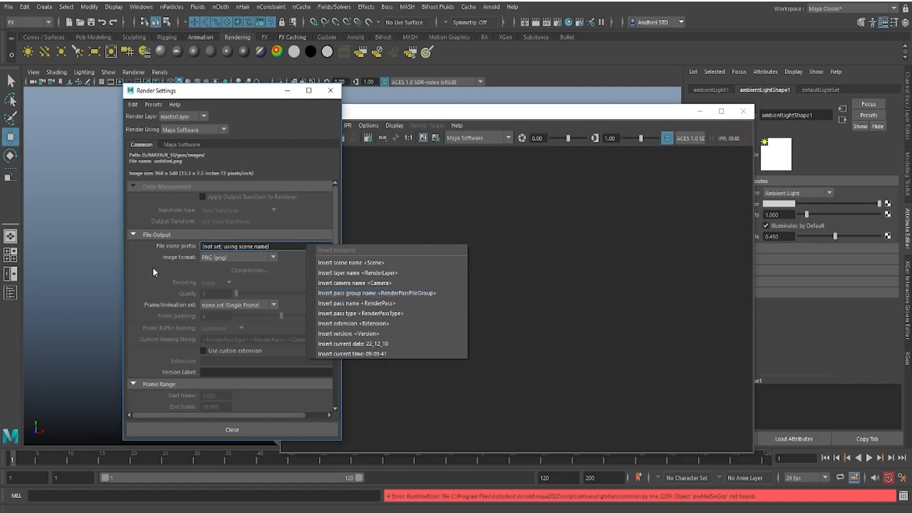
Step: Browse the available image formats for the file output and set the image format to JPEG (jpg)
{"action": "left_click", "coordinate": [165, 275]}
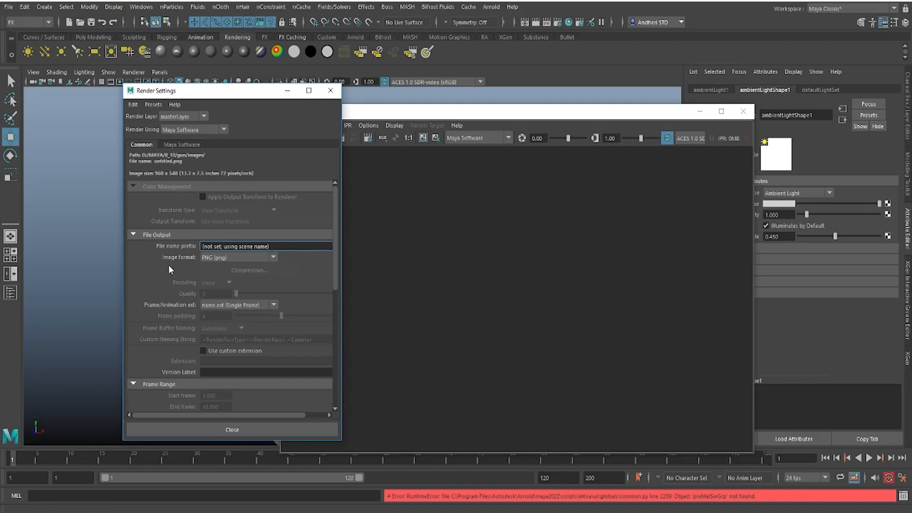
{"action": "left_click", "coordinate": [238, 259]}
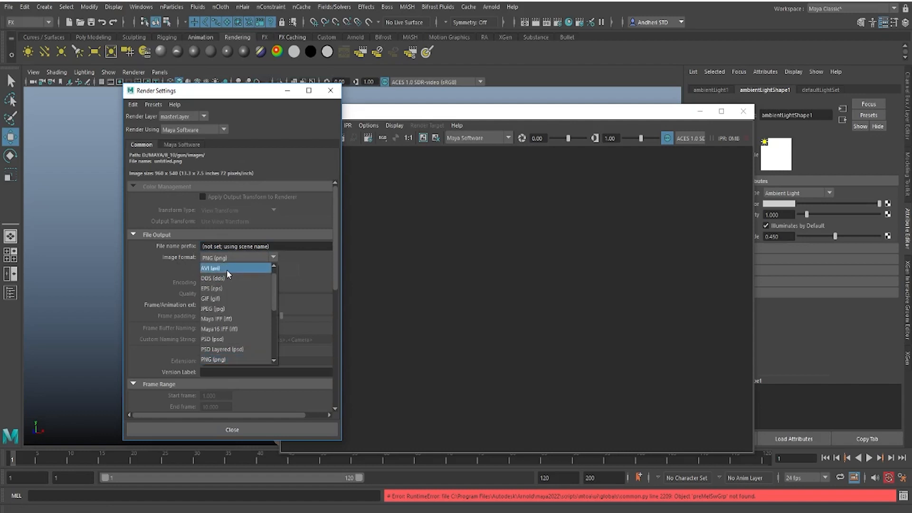
{"action": "scroll", "coordinate": [227, 271], "scroll_direction": "up", "scroll_amount": 1}
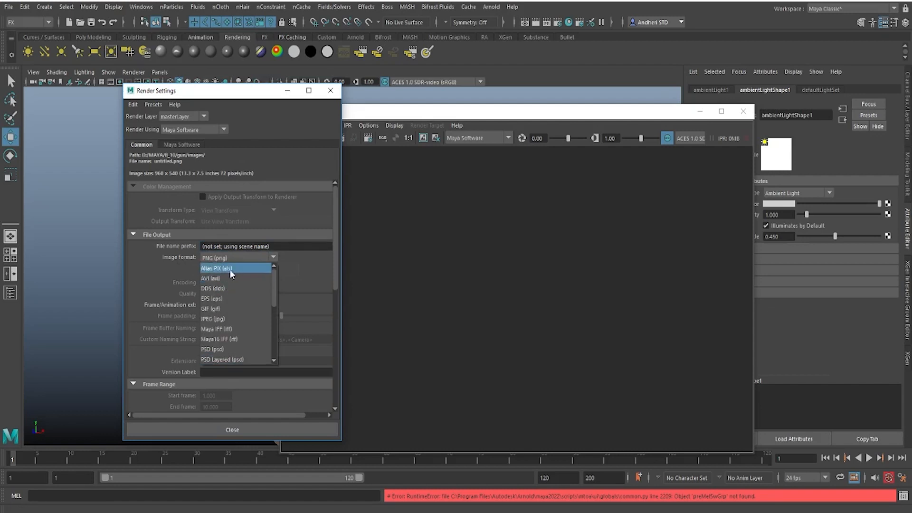
{"action": "scroll", "coordinate": [231, 296], "scroll_direction": "down", "scroll_amount": 4}
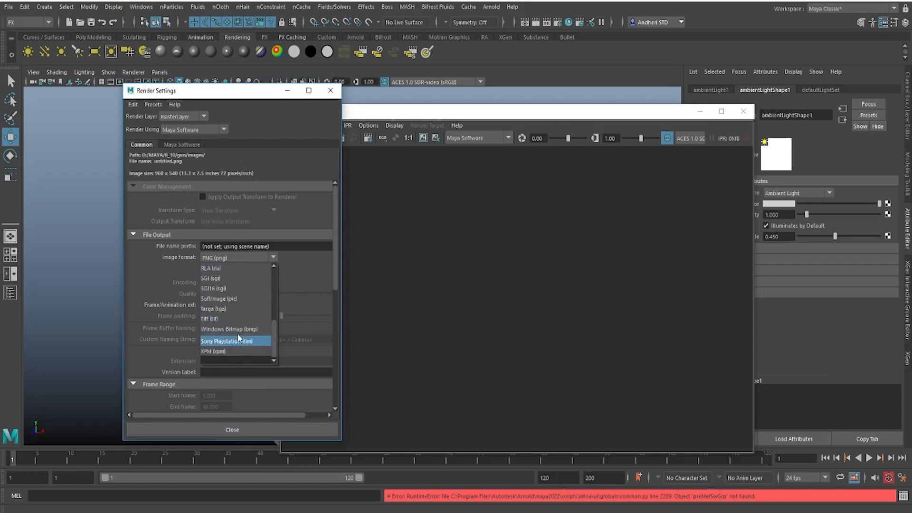
{"action": "scroll", "coordinate": [237, 282], "scroll_direction": "up", "scroll_amount": 4}
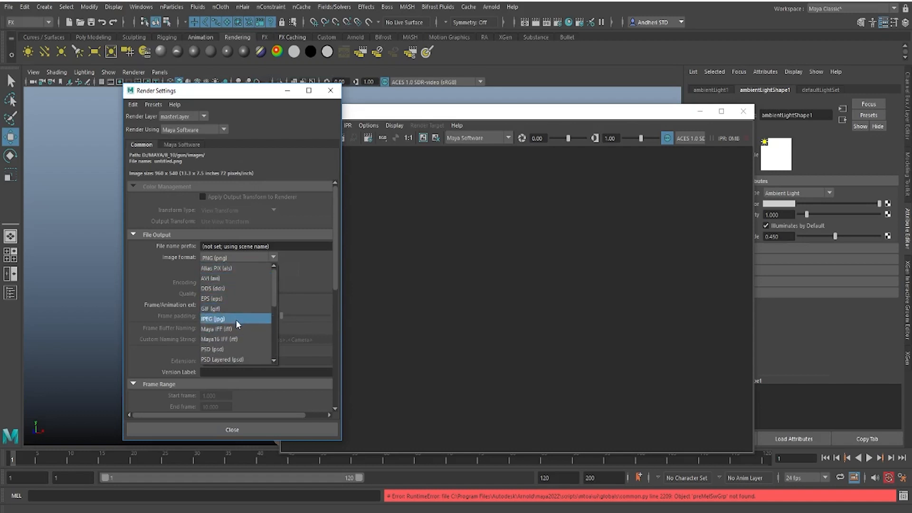
{"action": "scroll", "coordinate": [239, 344], "scroll_direction": "down", "scroll_amount": 4}
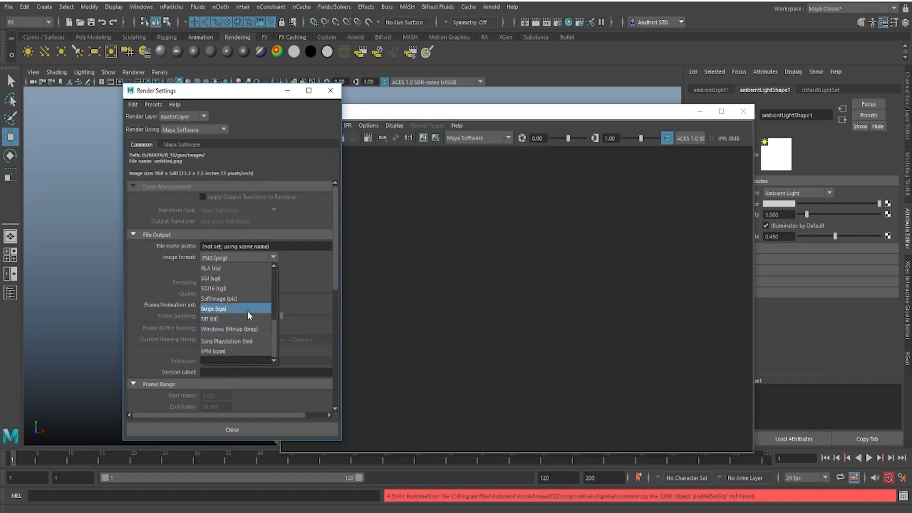
{"action": "scroll", "coordinate": [228, 333], "scroll_direction": "up", "scroll_amount": 4}
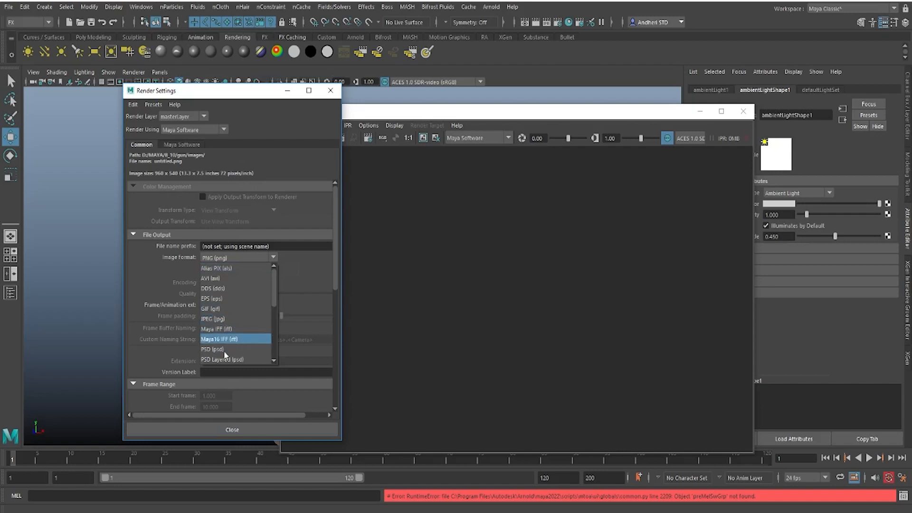
{"action": "scroll", "coordinate": [224, 350], "scroll_direction": "down", "scroll_amount": 5}
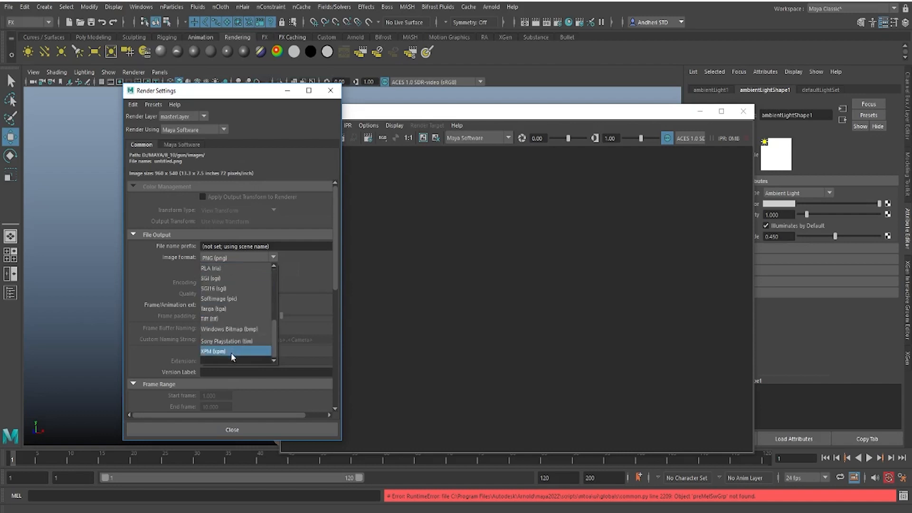
{"action": "scroll", "coordinate": [220, 347], "scroll_direction": "up", "scroll_amount": 3}
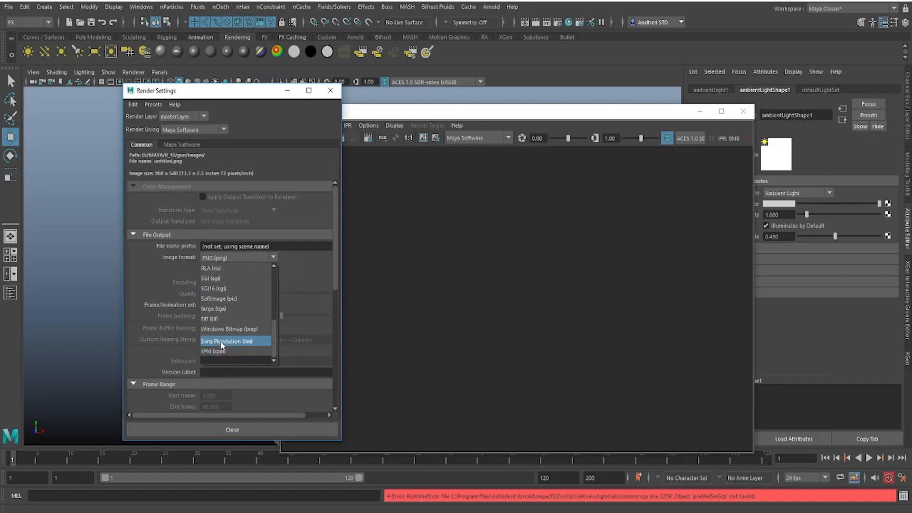
{"action": "scroll", "coordinate": [224, 326], "scroll_direction": "up", "scroll_amount": 2}
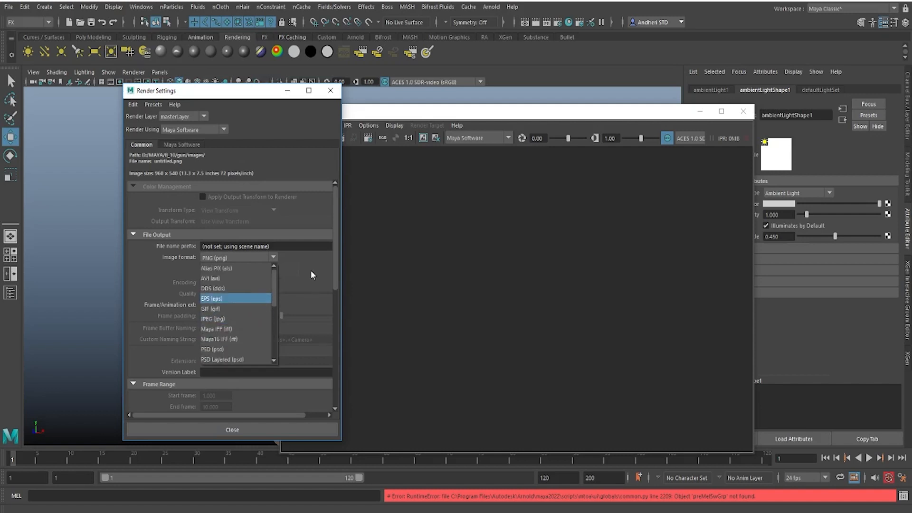
{"action": "scroll", "coordinate": [235, 317], "scroll_direction": "down", "scroll_amount": 5}
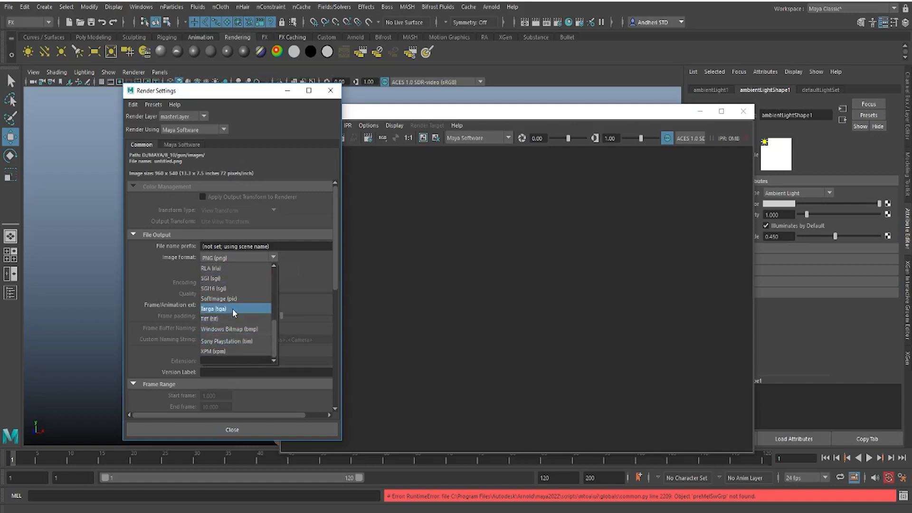
{"action": "scroll", "coordinate": [233, 309], "scroll_direction": "up", "scroll_amount": 5}
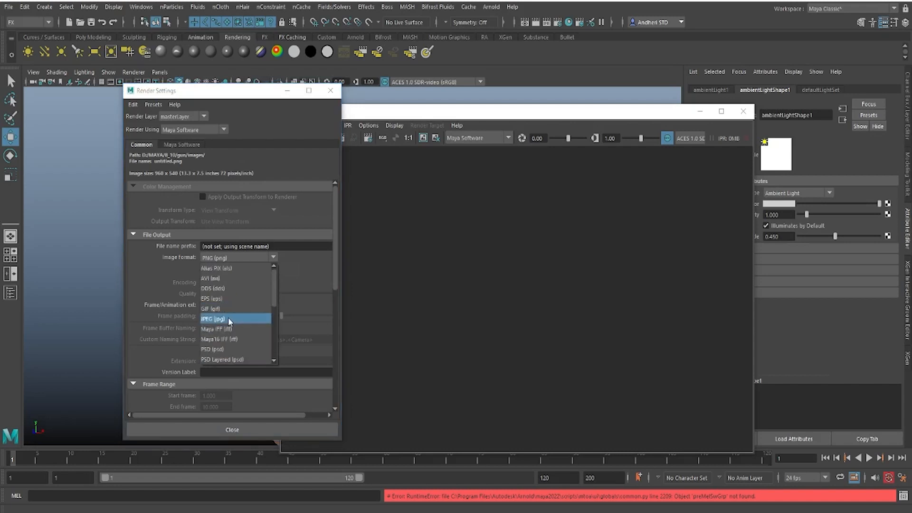
{"action": "left_click", "coordinate": [228, 318]}
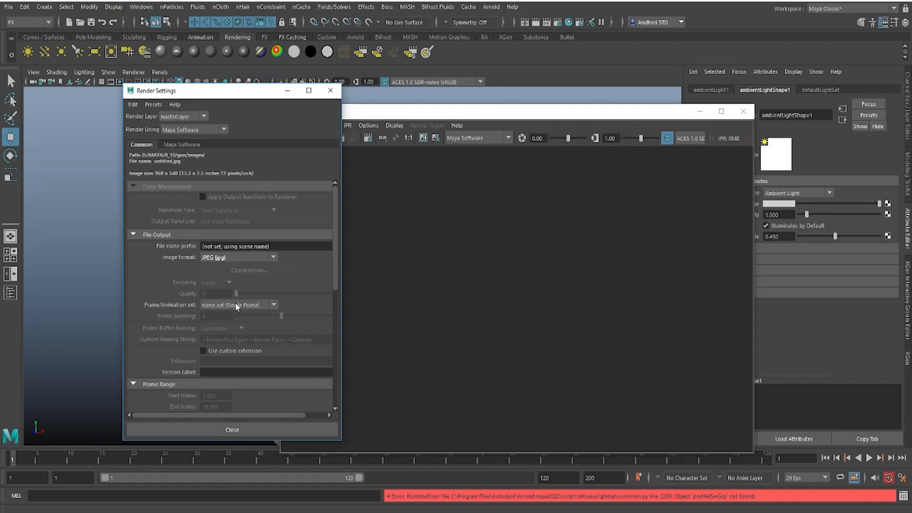
Step: Try the frame/animation extension formats name.#.ext, name.ext.# and name.# in turn for the output file names
{"action": "left_click", "coordinate": [238, 305]}
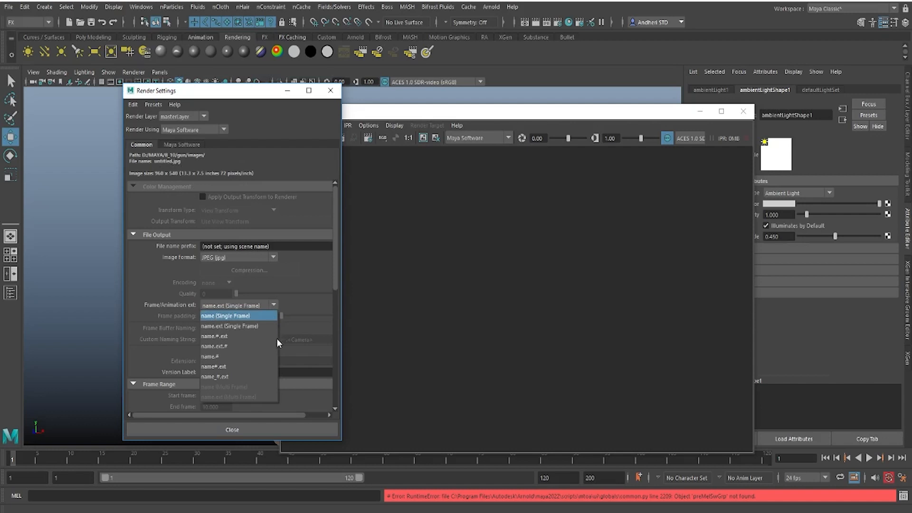
{"action": "left_click", "coordinate": [242, 338]}
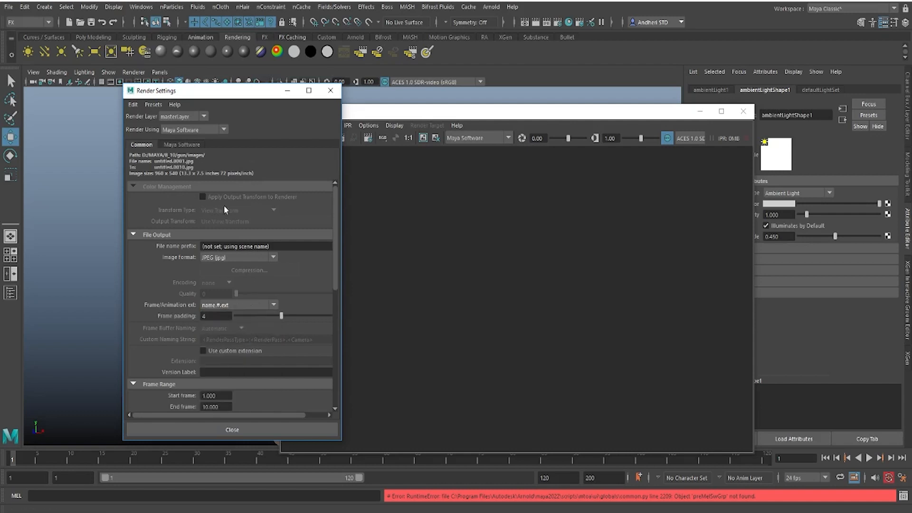
{"action": "left_click", "coordinate": [230, 304]}
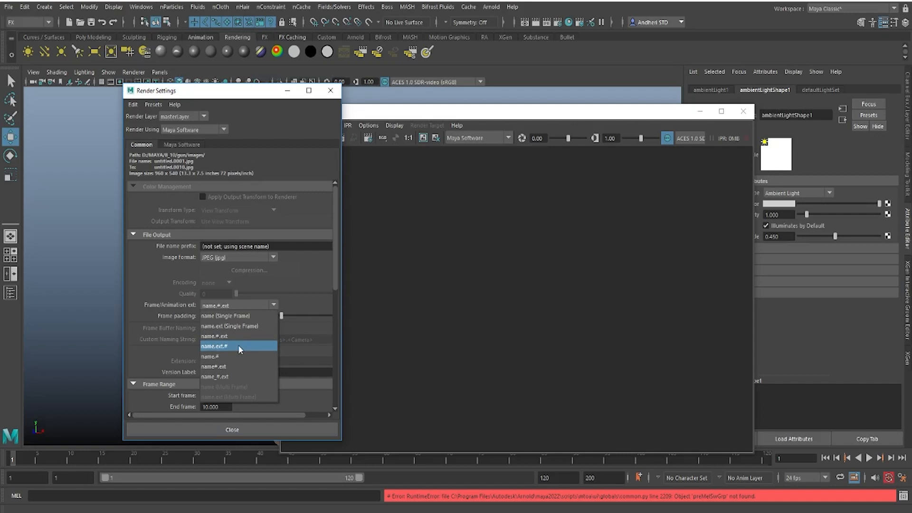
{"action": "left_click", "coordinate": [238, 345]}
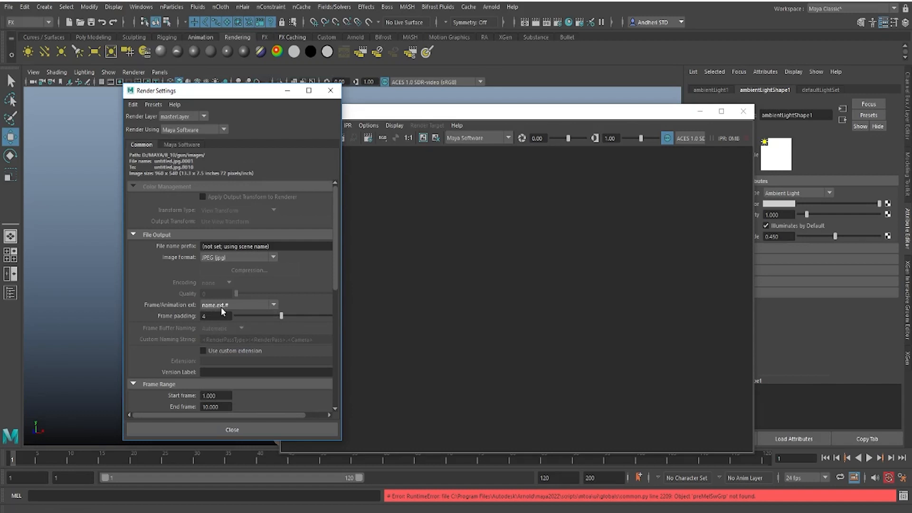
{"action": "left_click", "coordinate": [246, 306]}
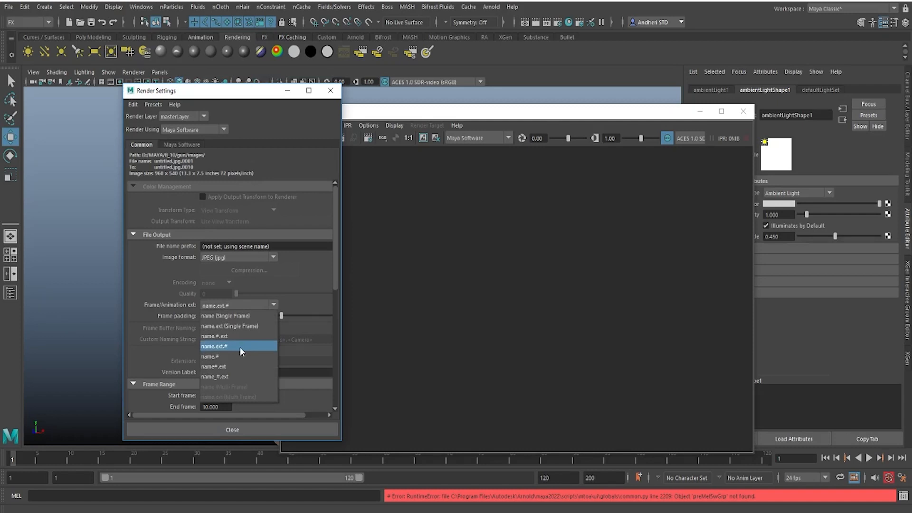
{"action": "left_click", "coordinate": [215, 357]}
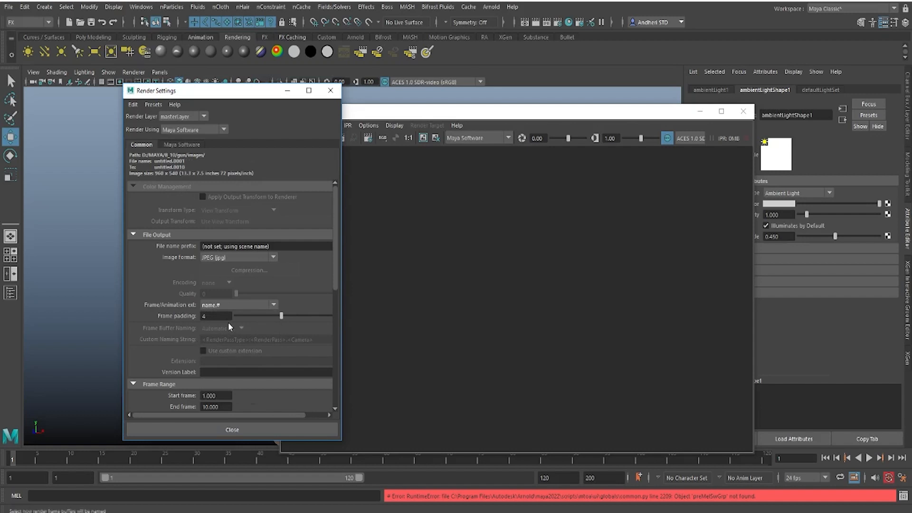
Step: Set the frame/animation extension format to name_#.ext
{"action": "left_click", "coordinate": [227, 306]}
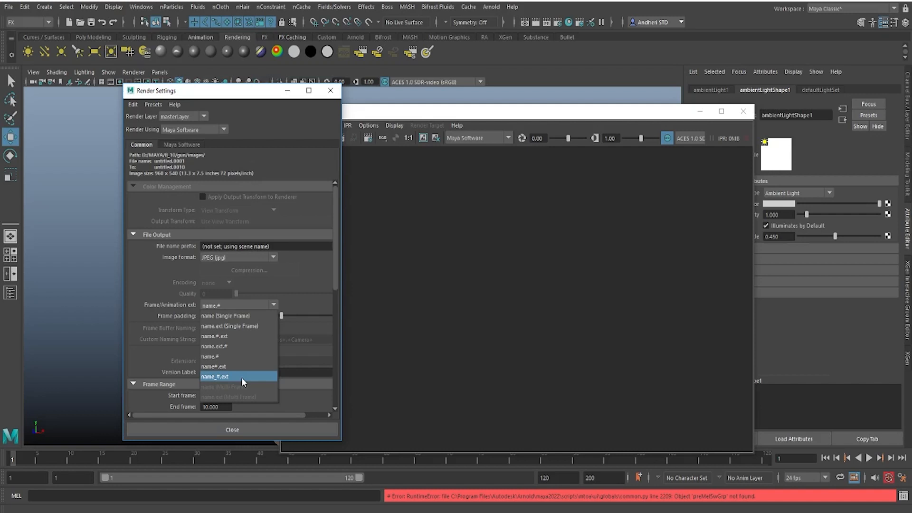
{"action": "left_click", "coordinate": [241, 377]}
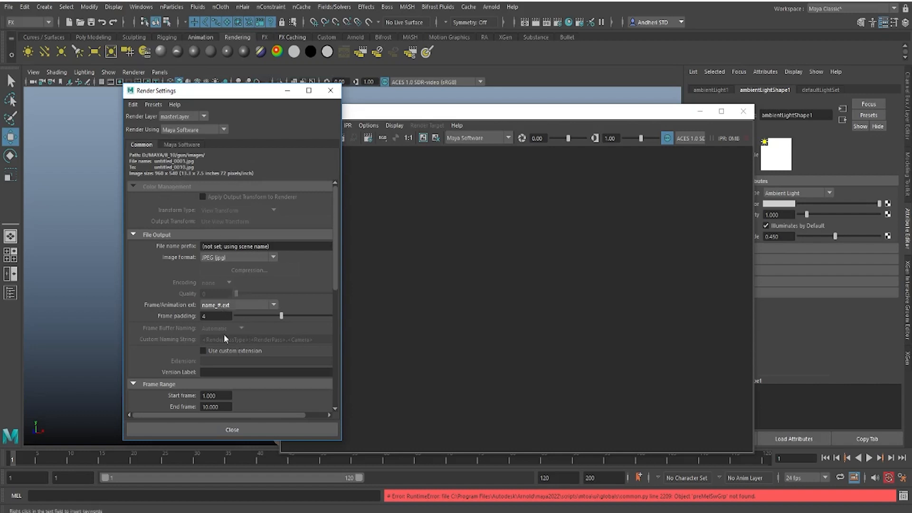
Step: Examine the frame padding, the start and end frames of the frame range, and the renderable camera choices
{"action": "left_click", "coordinate": [215, 316]}
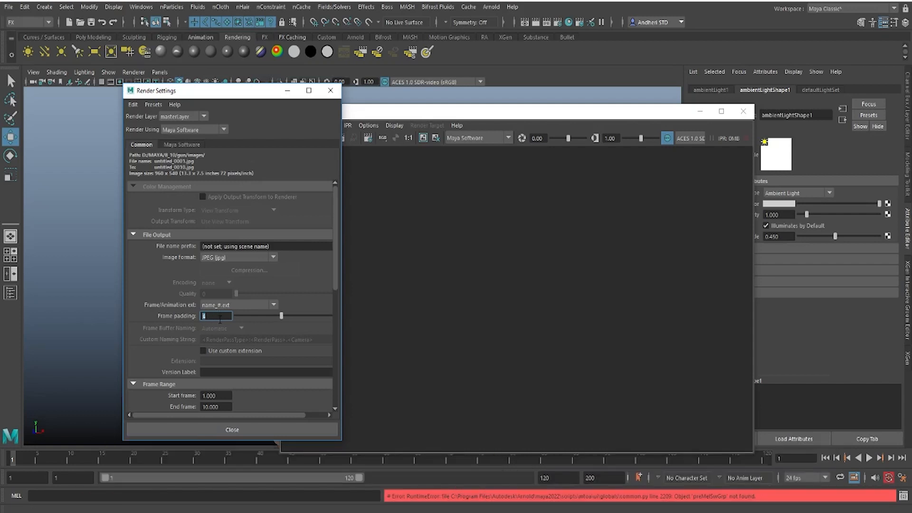
{"action": "scroll", "coordinate": [217, 362], "scroll_direction": "down", "scroll_amount": 3}
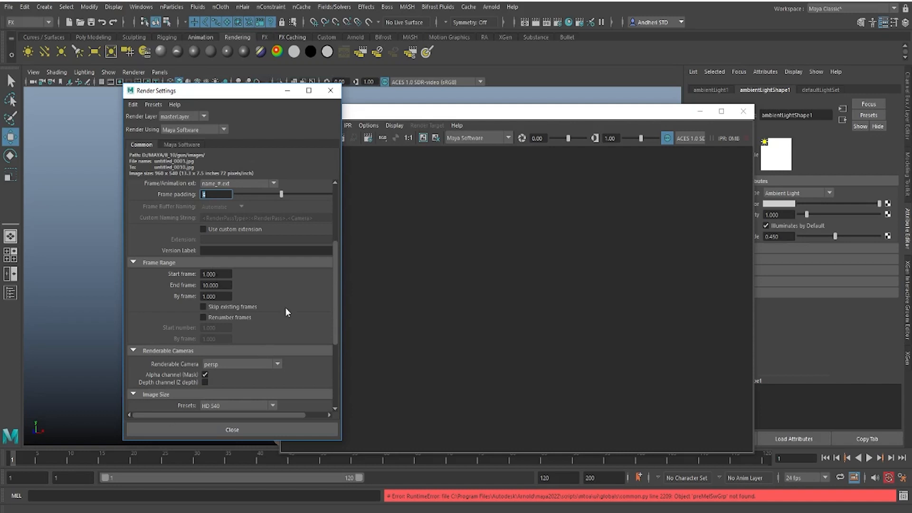
{"action": "left_click_drag", "start_coordinate": [222, 274], "coordinate": [150, 284]}
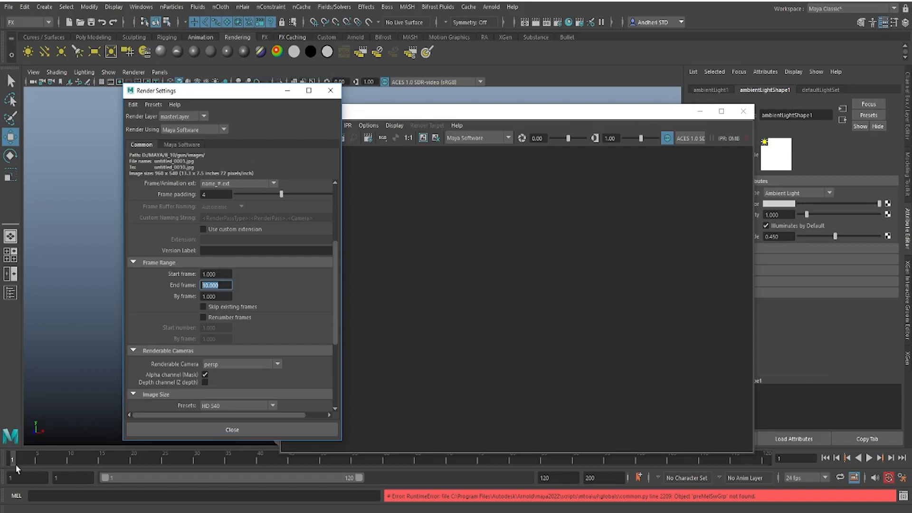
{"action": "left_click_drag", "start_coordinate": [221, 274], "coordinate": [158, 274]}
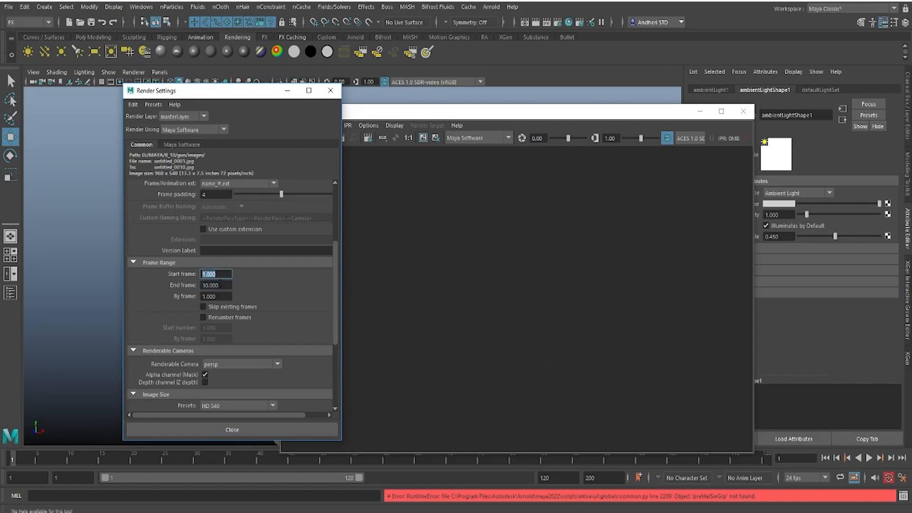
{"action": "double_click", "coordinate": [219, 286]}
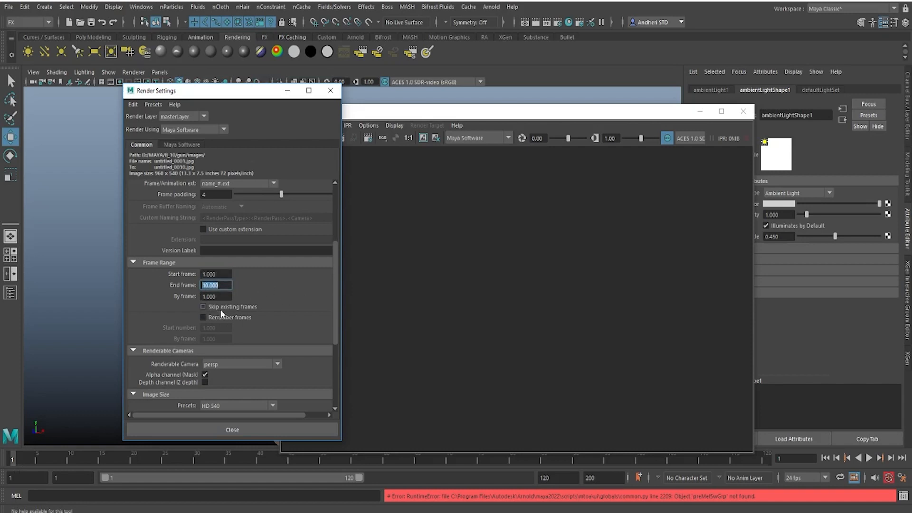
{"action": "scroll", "coordinate": [258, 353], "scroll_direction": "down", "scroll_amount": 3}
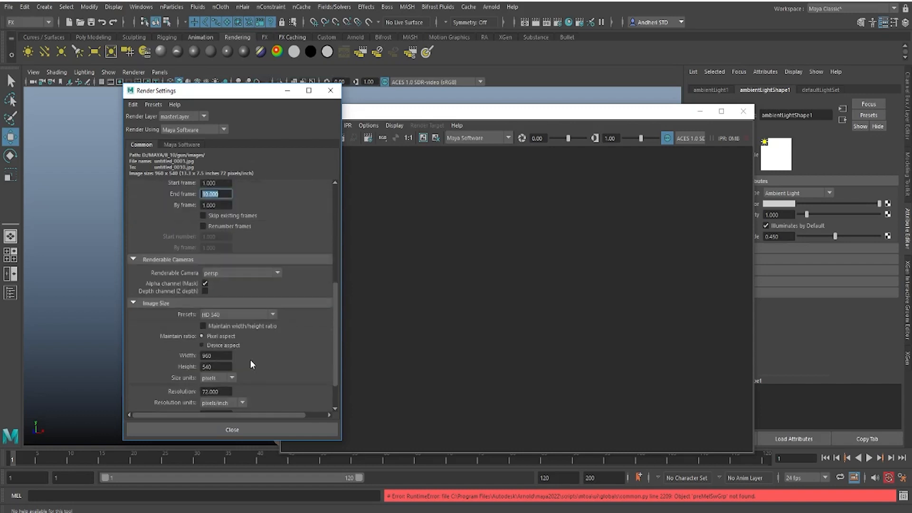
{"action": "left_click", "coordinate": [243, 274]}
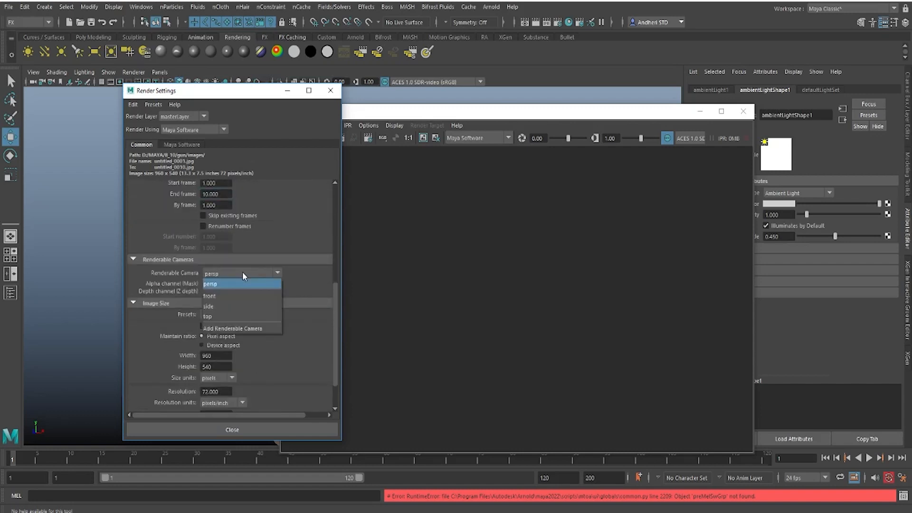
{"action": "left_click", "coordinate": [242, 273]}
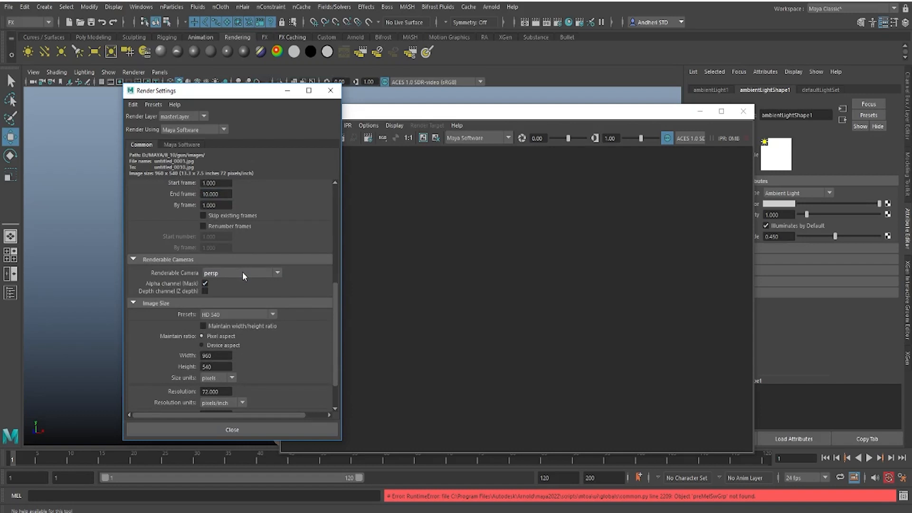
{"action": "left_click", "coordinate": [243, 274]}
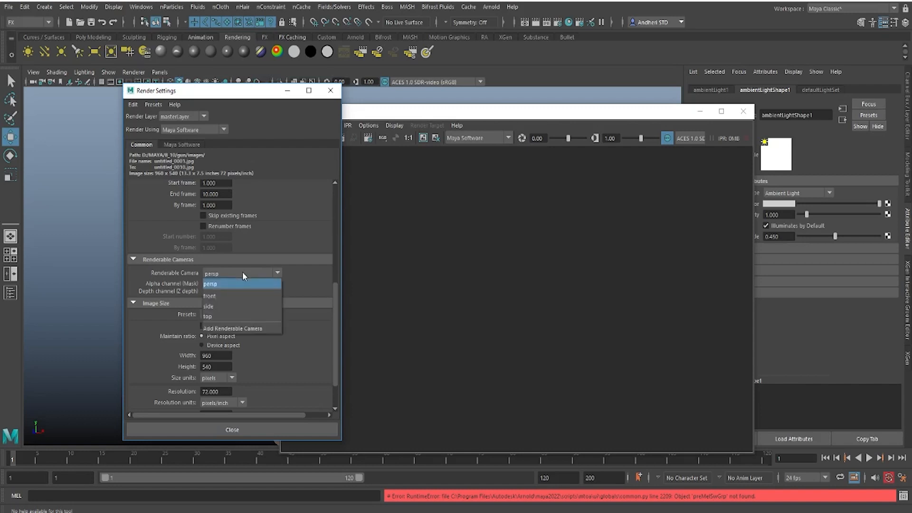
Step: Create a new camera in the scene while keeping the render settings open
{"action": "left_click", "coordinate": [398, 98]}
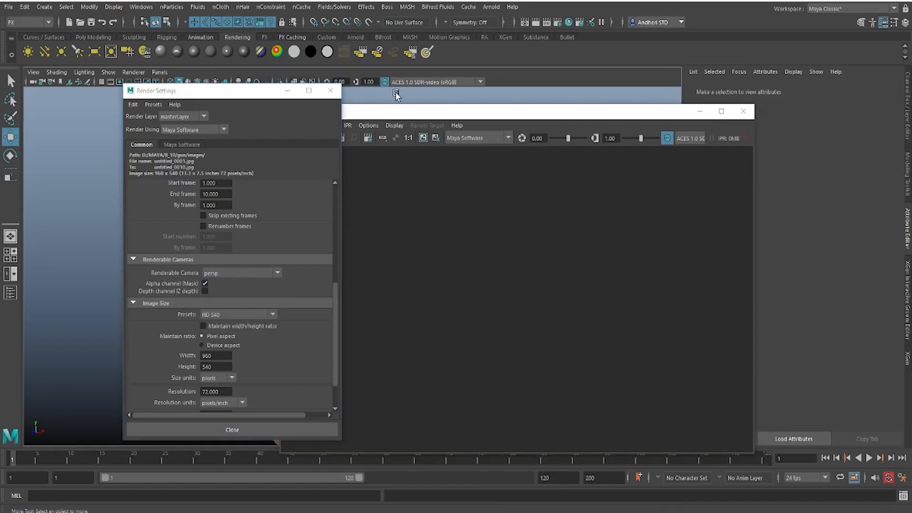
{"action": "left_click", "coordinate": [44, 6]}
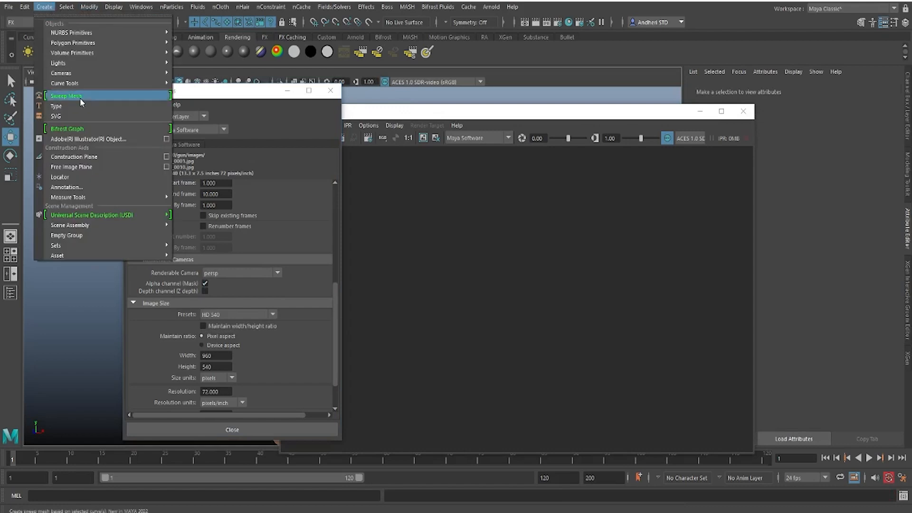
{"action": "mouse_move", "coordinate": [95, 84]}
{"action": "mouse_move", "coordinate": [133, 73]}
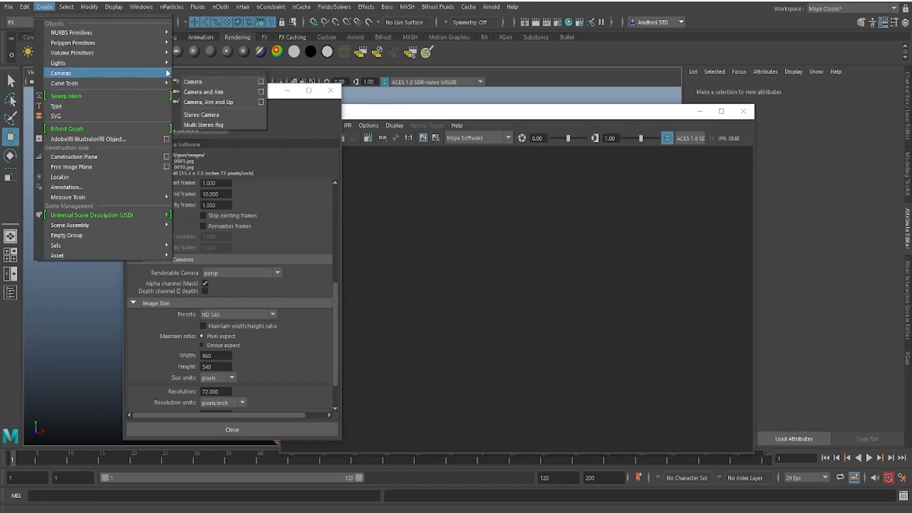
{"action": "left_click", "coordinate": [202, 81]}
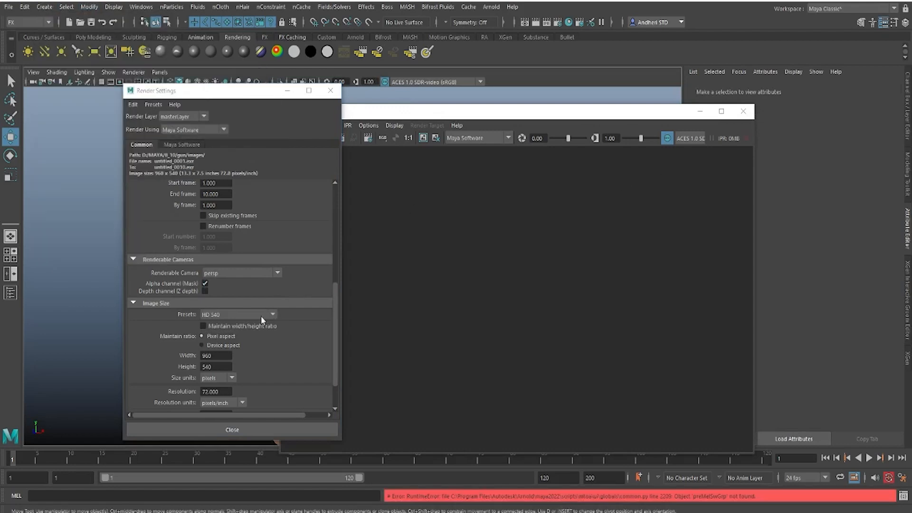
Step: Add camera1 and front to the renderable cameras, and remove front and persp to leave camera1 as the only one
{"action": "left_click", "coordinate": [261, 273]}
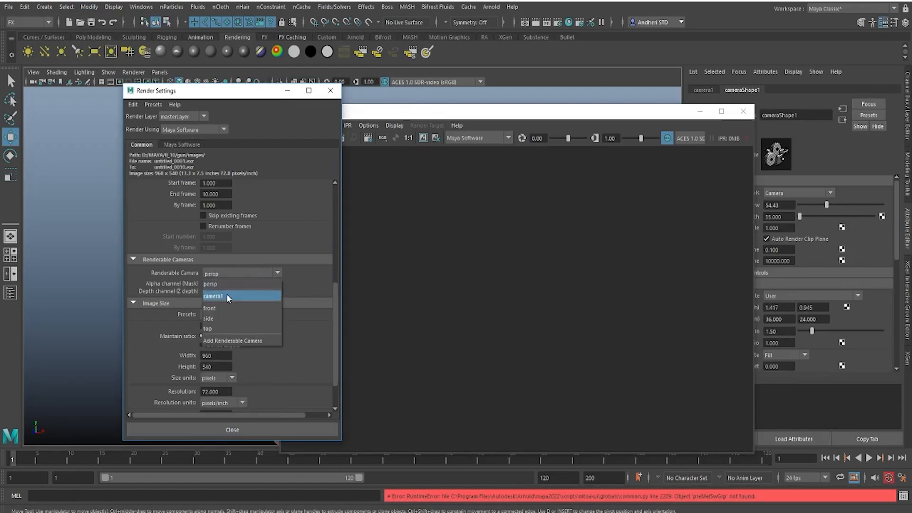
{"action": "left_click", "coordinate": [250, 341]}
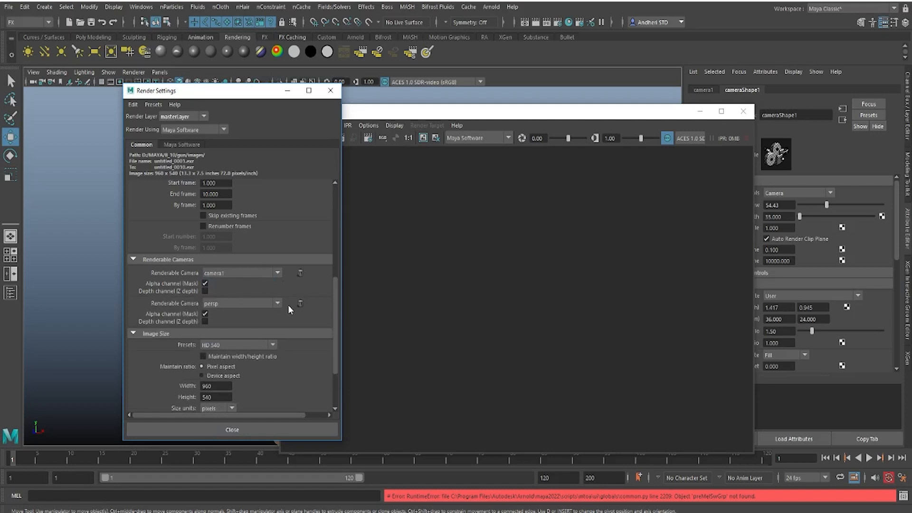
{"action": "left_click", "coordinate": [246, 303]}
{"action": "left_click", "coordinate": [238, 359]}
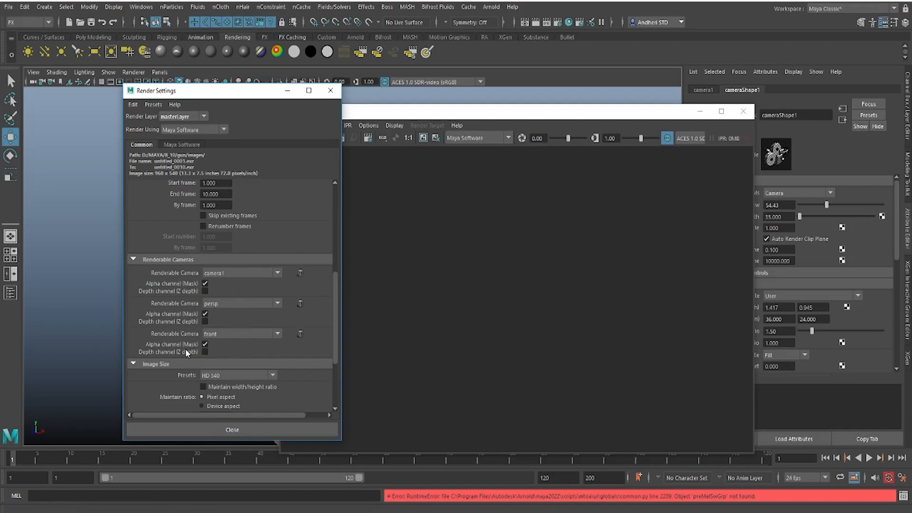
{"action": "left_click", "coordinate": [300, 333]}
{"action": "left_click", "coordinate": [300, 303]}
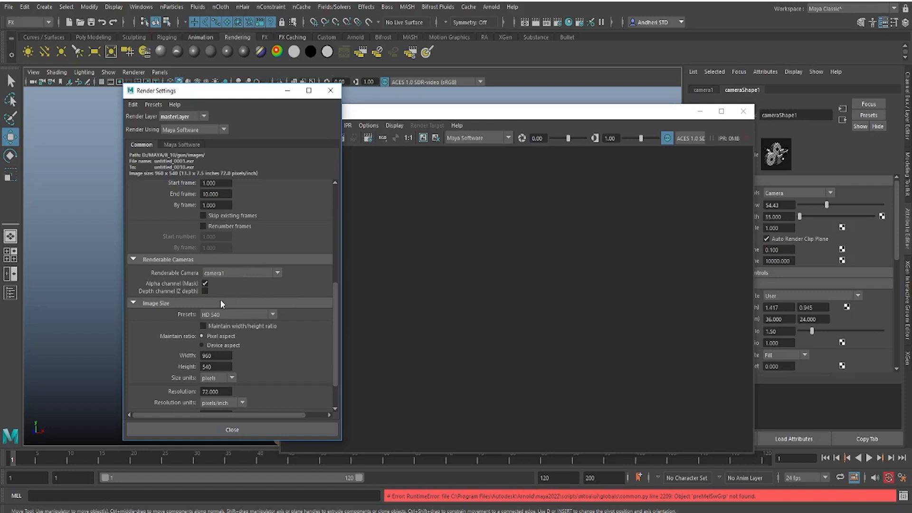
Step: Browse the image size presets from the square and HD formats to the paper sizes, try Custom, and check the width
{"action": "left_click", "coordinate": [259, 315]}
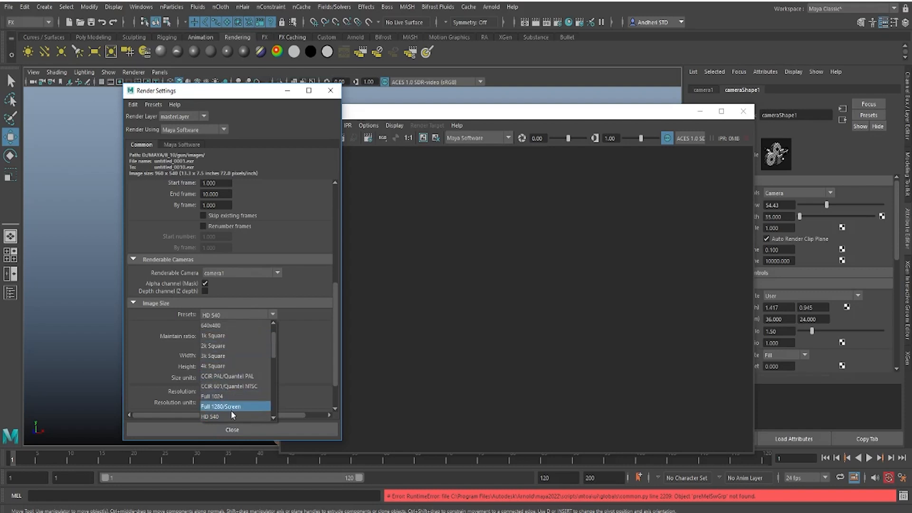
{"action": "scroll", "coordinate": [231, 410], "scroll_direction": "down", "scroll_amount": 5}
{"action": "scroll", "coordinate": [235, 404], "scroll_direction": "up", "scroll_amount": 6}
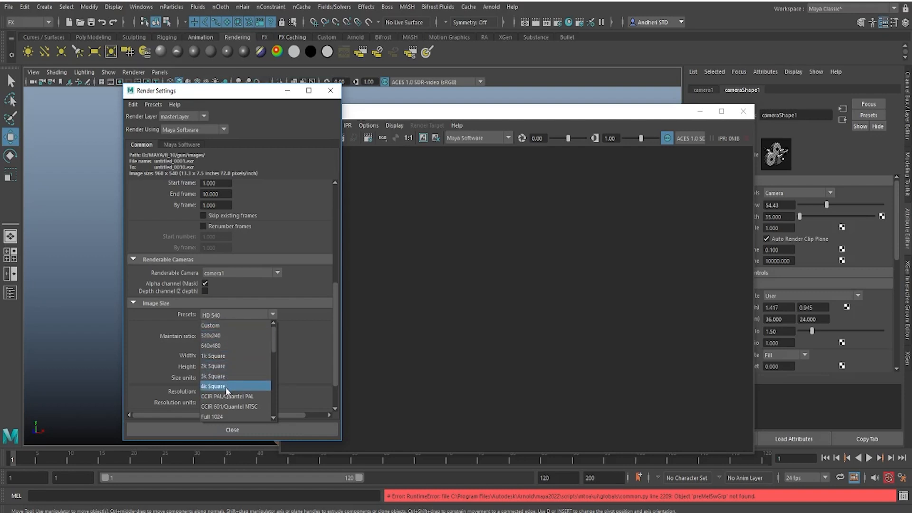
{"action": "scroll", "coordinate": [227, 395], "scroll_direction": "down", "scroll_amount": 10}
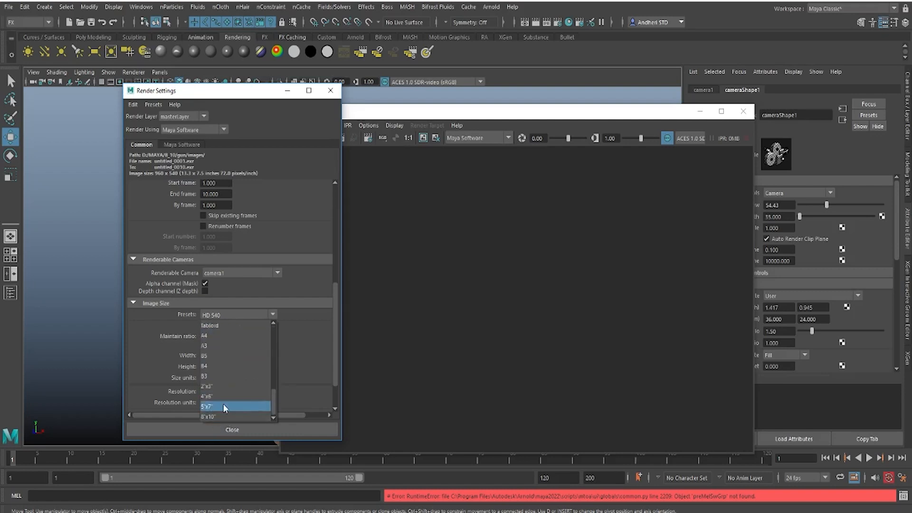
{"action": "scroll", "coordinate": [220, 391], "scroll_direction": "up", "scroll_amount": 3}
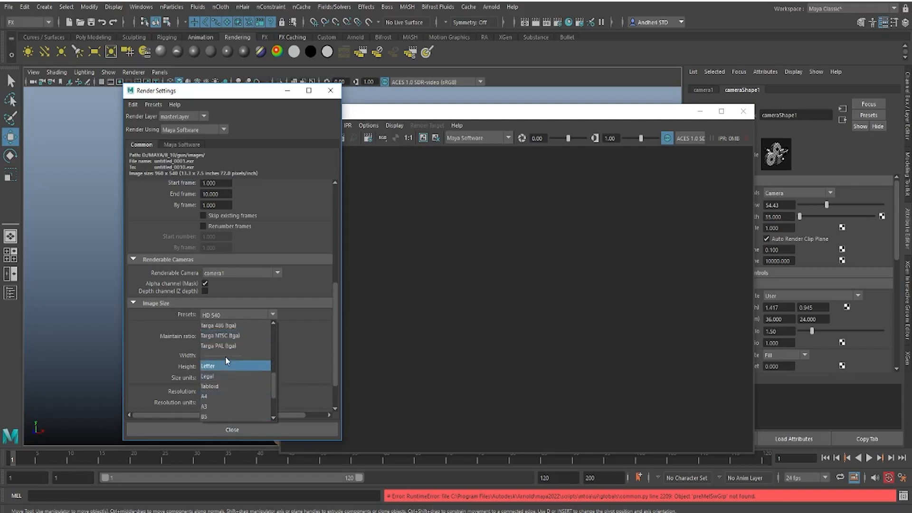
{"action": "scroll", "coordinate": [227, 359], "scroll_direction": "up", "scroll_amount": 5}
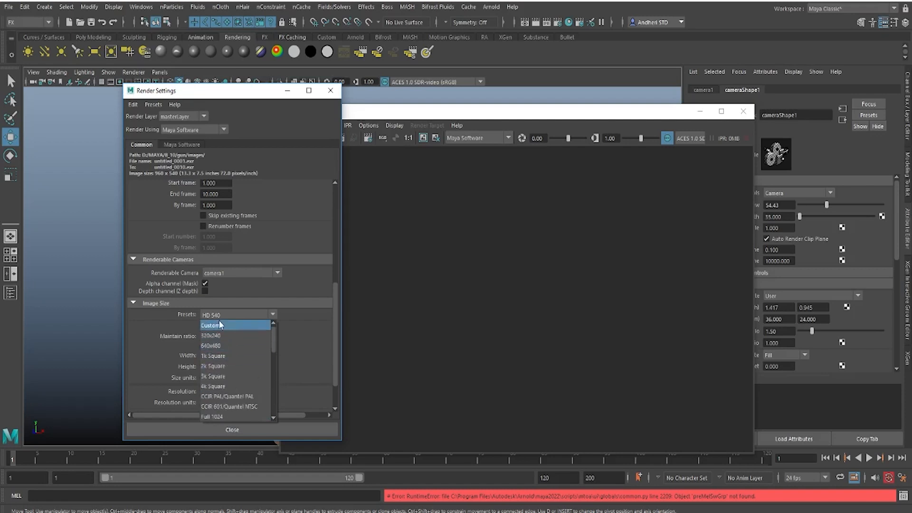
{"action": "left_click", "coordinate": [215, 325]}
{"action": "left_click_drag", "start_coordinate": [221, 356], "coordinate": [106, 356]}
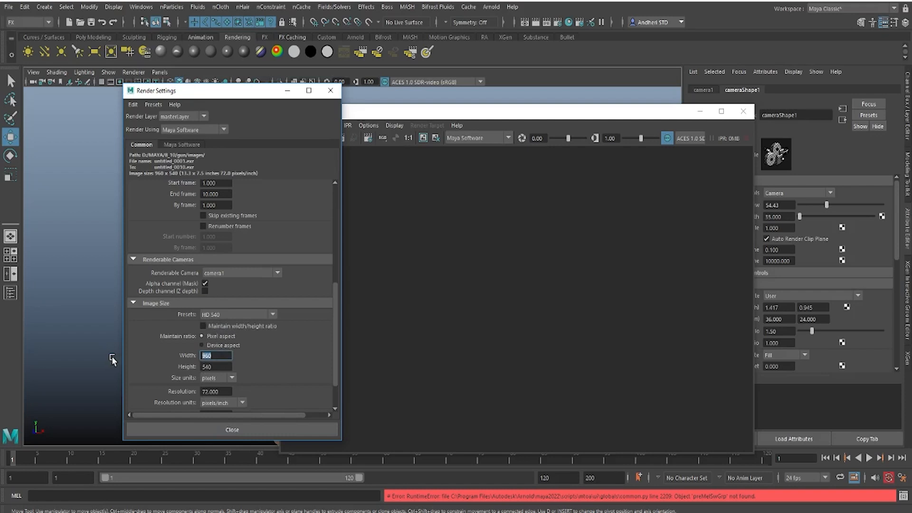
Step: Set the image size preset to HD 720 and review the resolution and aspect ratio settings
{"action": "left_click", "coordinate": [241, 314]}
{"action": "scroll", "coordinate": [232, 380], "scroll_direction": "down", "scroll_amount": 7}
{"action": "scroll", "coordinate": [235, 380], "scroll_direction": "up", "scroll_amount": 6}
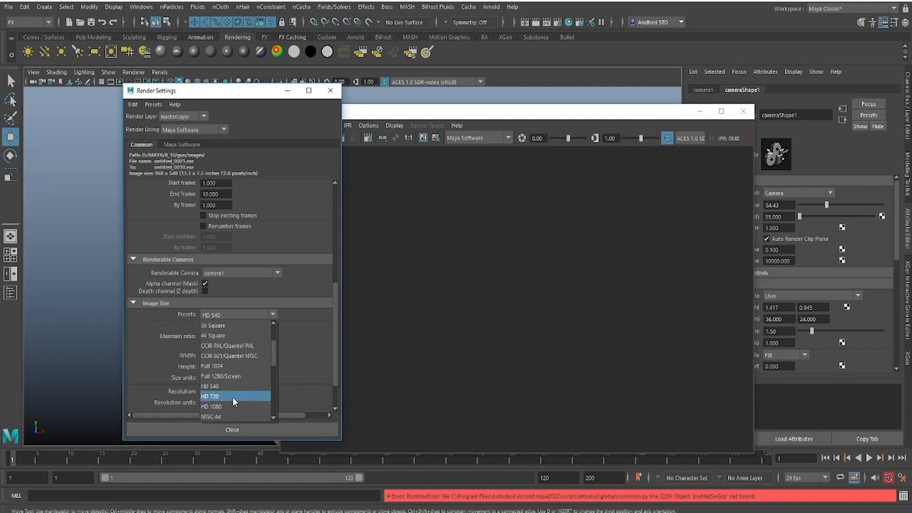
{"action": "left_click", "coordinate": [232, 397]}
{"action": "double_click", "coordinate": [216, 355]}
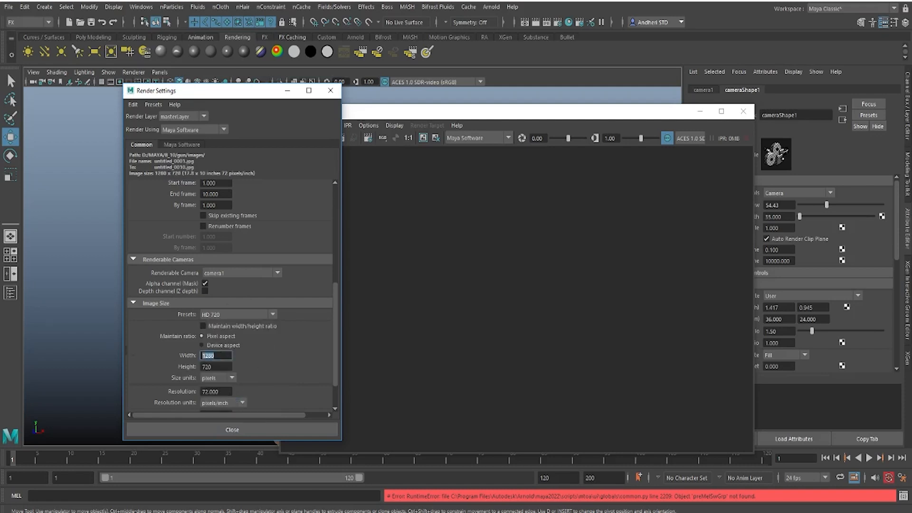
{"action": "scroll", "coordinate": [262, 365], "scroll_direction": "down", "scroll_amount": 3}
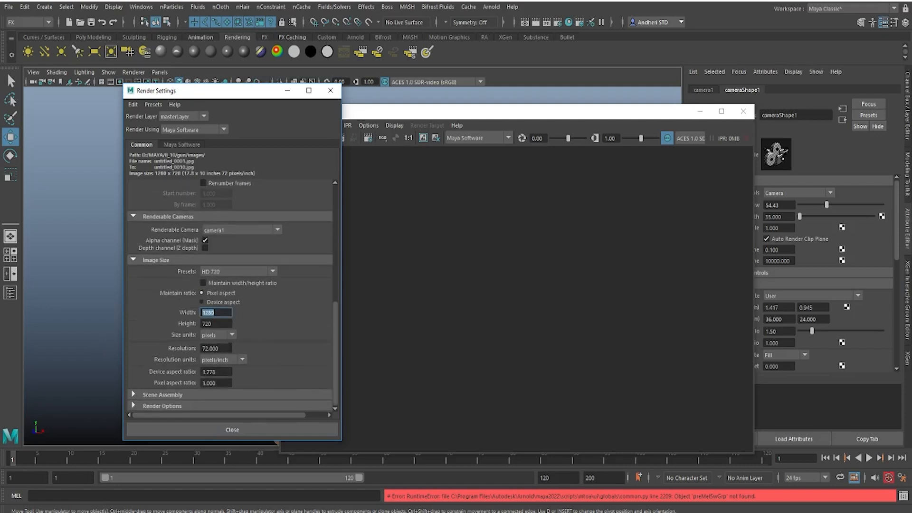
{"action": "left_click", "coordinate": [217, 358]}
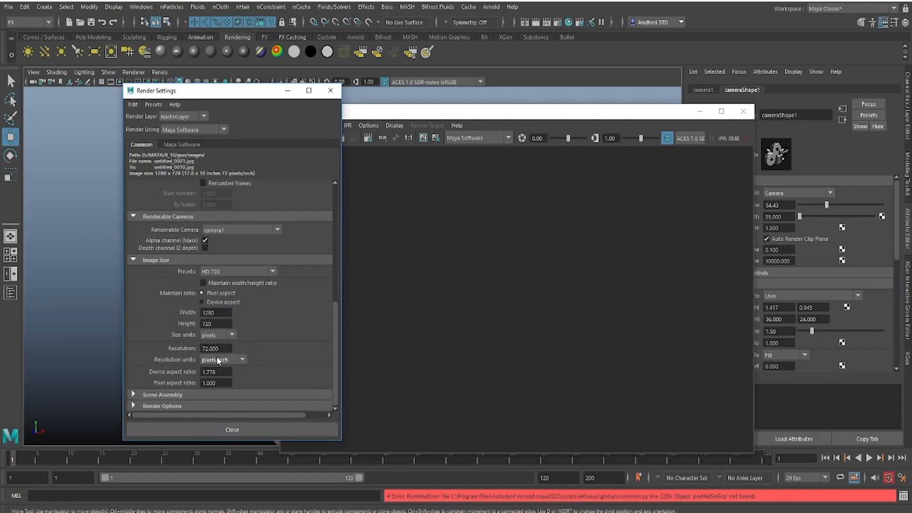
Step: Set the Maya Software anti-aliasing quality to Production quality
{"action": "left_click", "coordinate": [180, 144]}
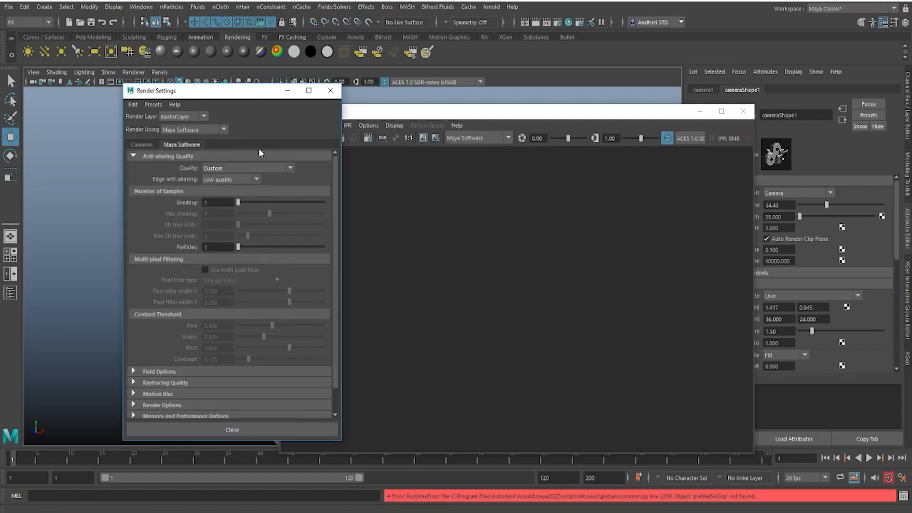
{"action": "left_click", "coordinate": [244, 167]}
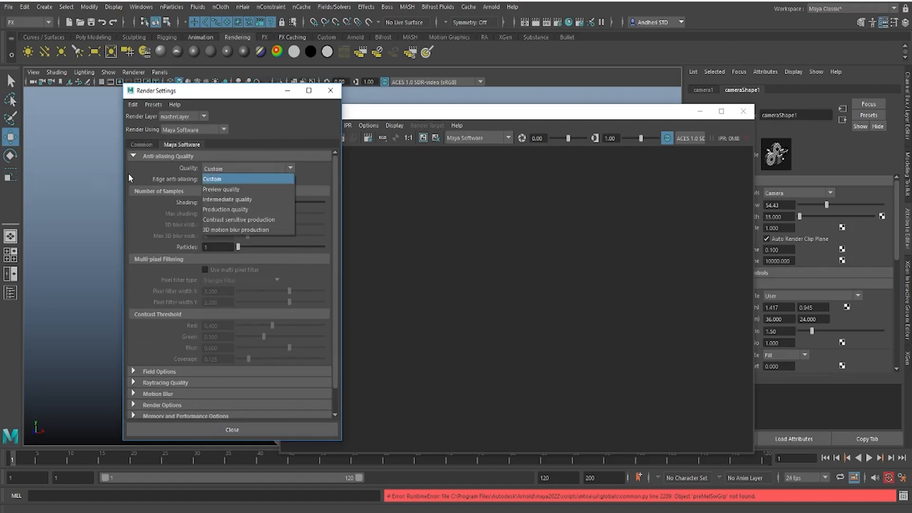
{"action": "left_click", "coordinate": [146, 179]}
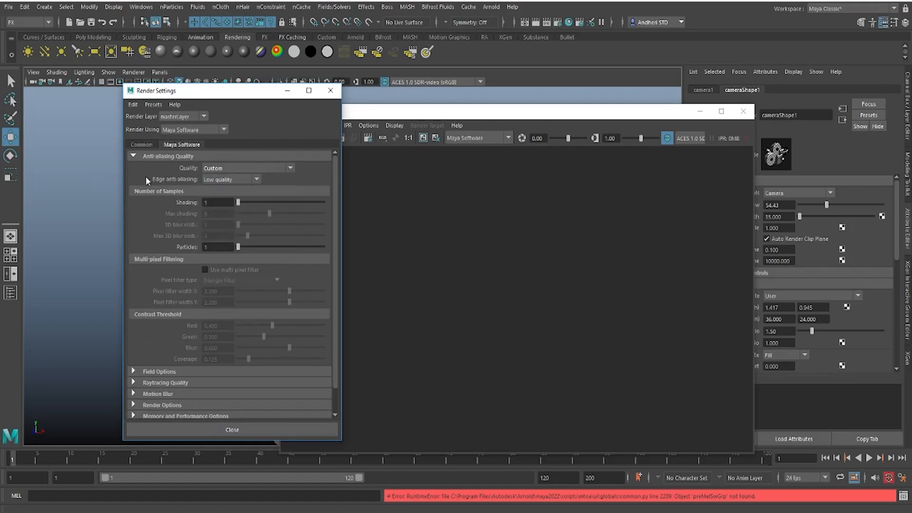
{"action": "left_click", "coordinate": [225, 166]}
{"action": "left_click", "coordinate": [239, 209]}
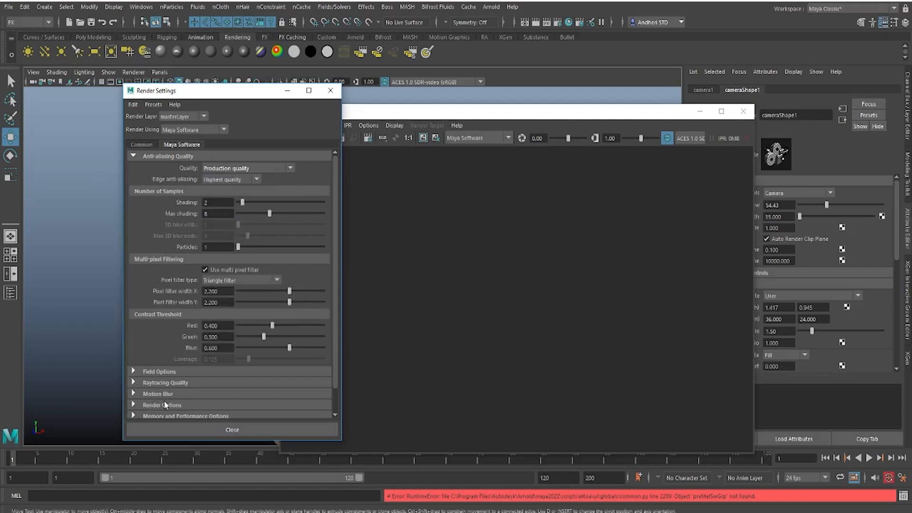
Step: Turn on Raytracing in the Maya Software raytracing quality settings and close the render settings
{"action": "left_click", "coordinate": [137, 381]}
{"action": "scroll", "coordinate": [214, 361], "scroll_direction": "down", "scroll_amount": 3}
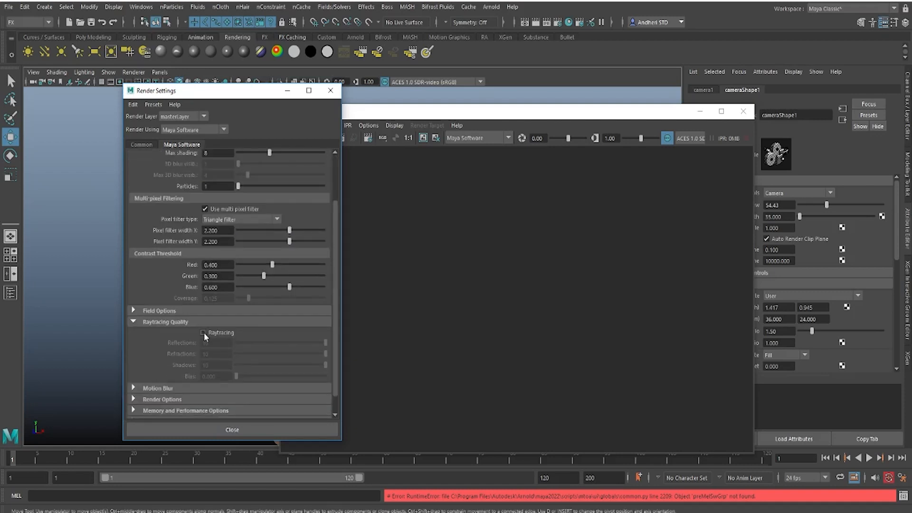
{"action": "scroll", "coordinate": [179, 359], "scroll_direction": "down", "scroll_amount": 1}
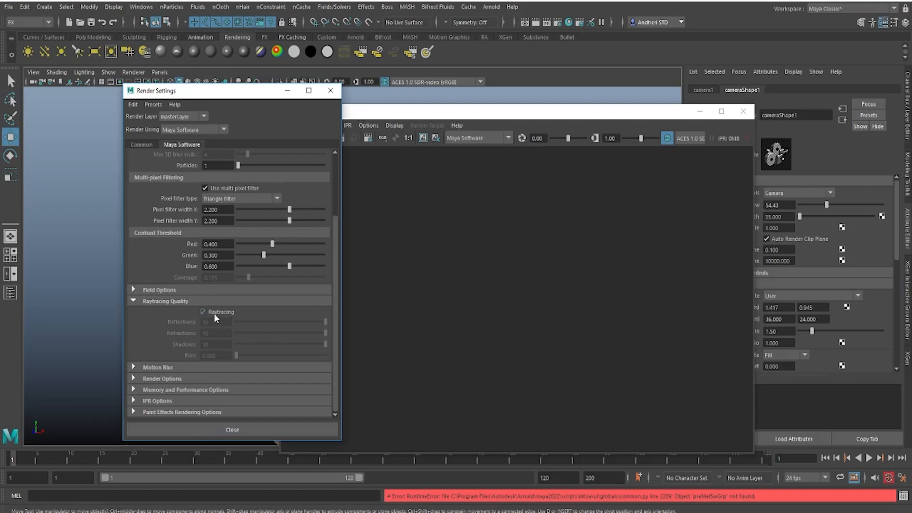
{"action": "left_click", "coordinate": [214, 313]}
{"action": "left_click", "coordinate": [218, 311]}
{"action": "left_click", "coordinate": [141, 144]}
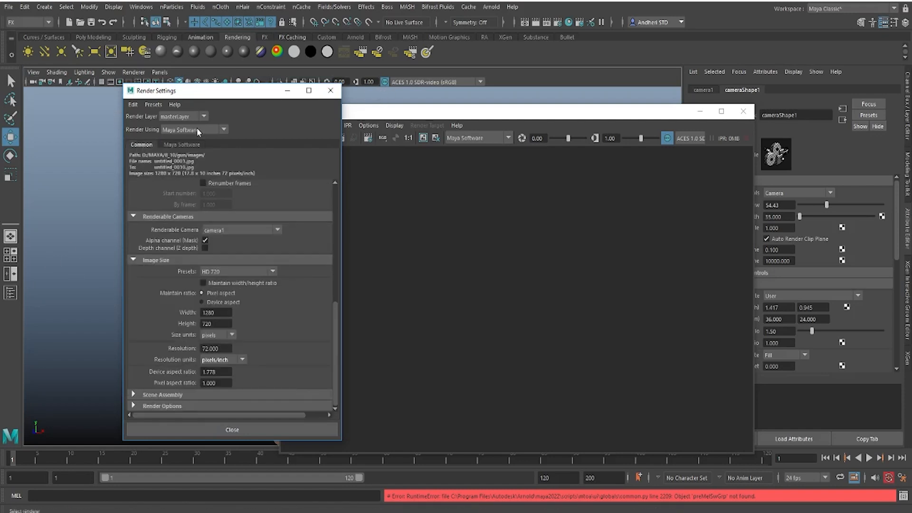
{"action": "left_click", "coordinate": [183, 145]}
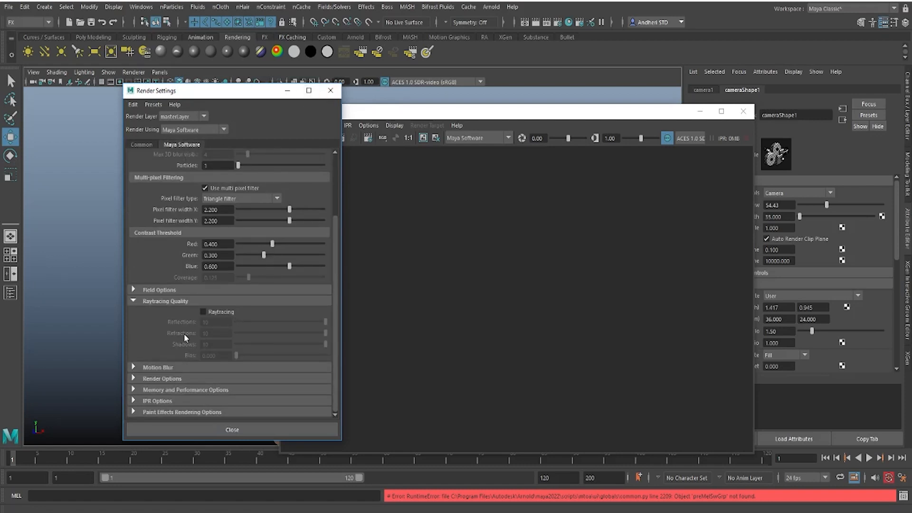
{"action": "left_click", "coordinate": [216, 312]}
{"action": "left_click", "coordinate": [330, 90]}
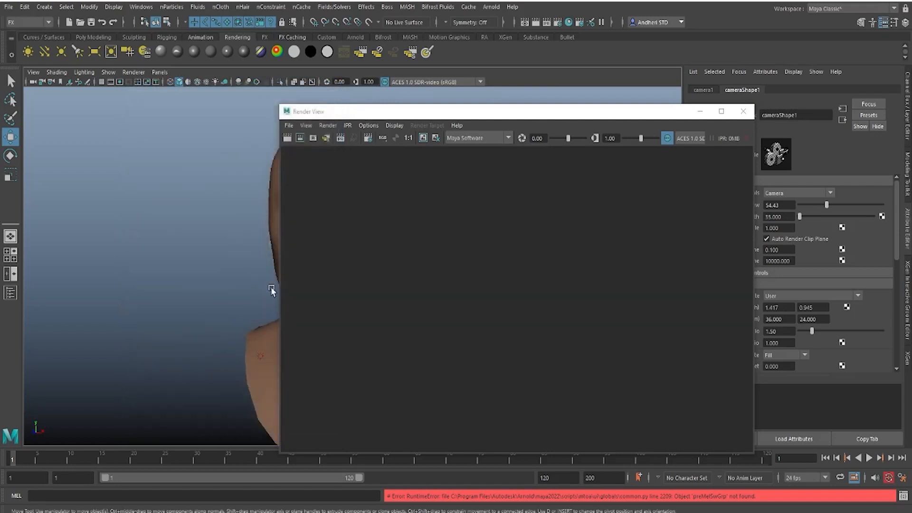
Step: Move the render window aside, select the ambient light and render the head from the persp camera
{"action": "left_click_drag", "start_coordinate": [380, 116], "coordinate": [484, 106]}
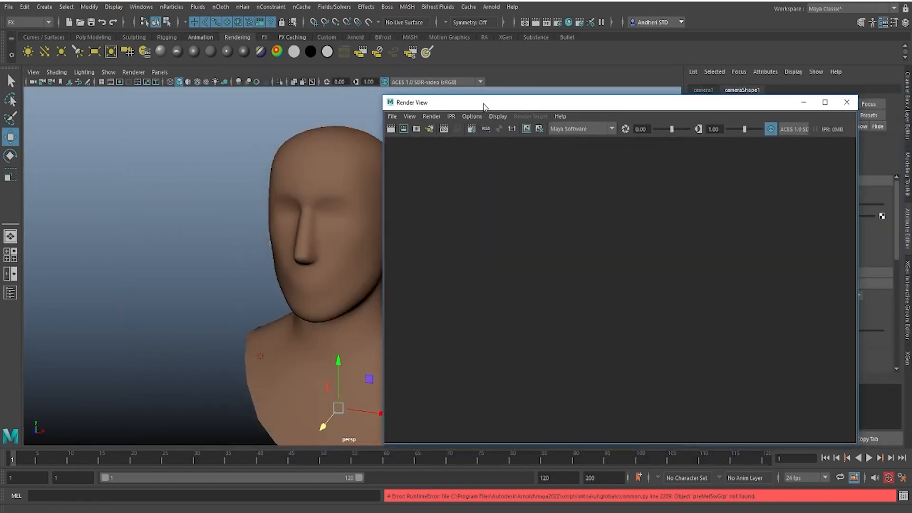
{"action": "left_click", "coordinate": [260, 356]}
{"action": "right_click", "coordinate": [391, 129]}
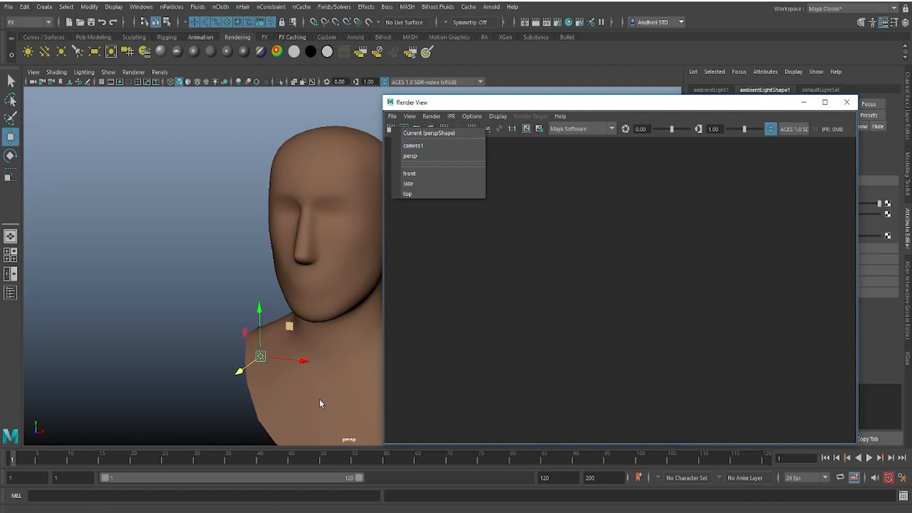
{"action": "left_click", "coordinate": [421, 156]}
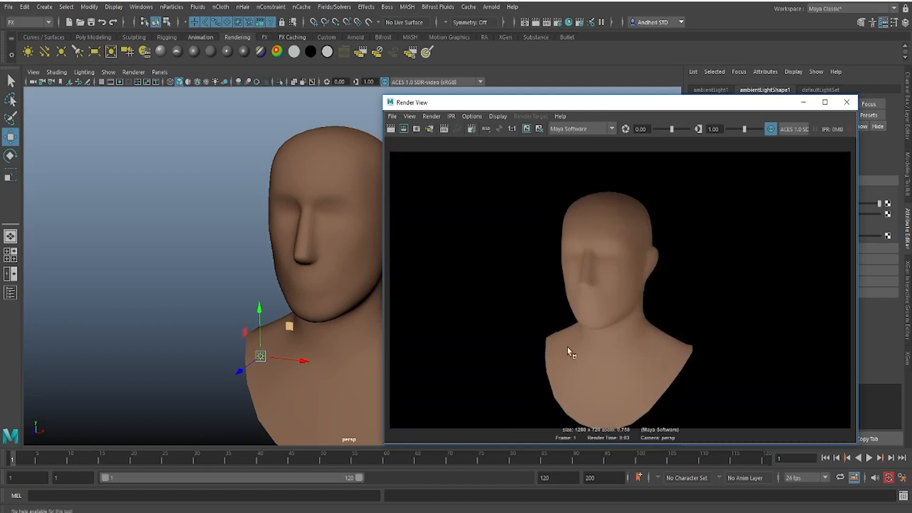
Step: Move the ambient light forward and up beside the face, and show its shadow attributes next to the render
{"action": "left_click_drag", "start_coordinate": [239, 373], "coordinate": [198, 386]}
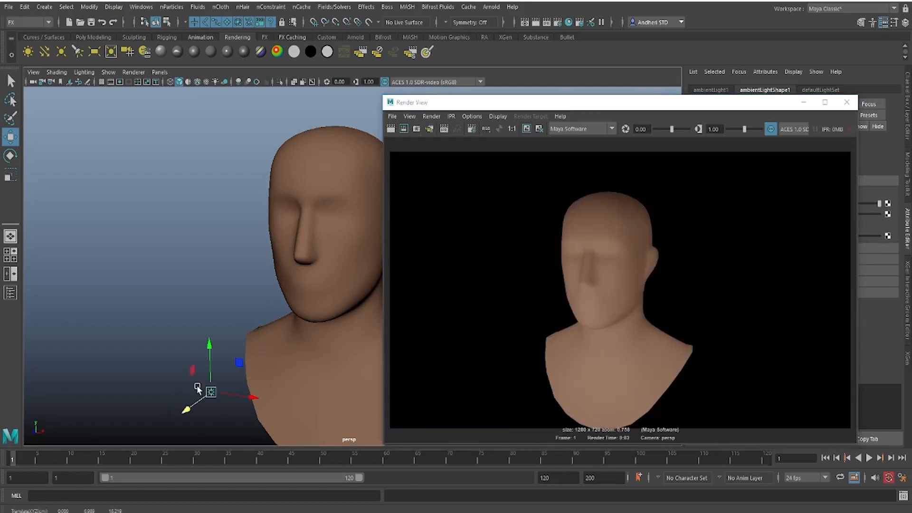
{"action": "left_click_drag", "start_coordinate": [212, 351], "coordinate": [211, 243]}
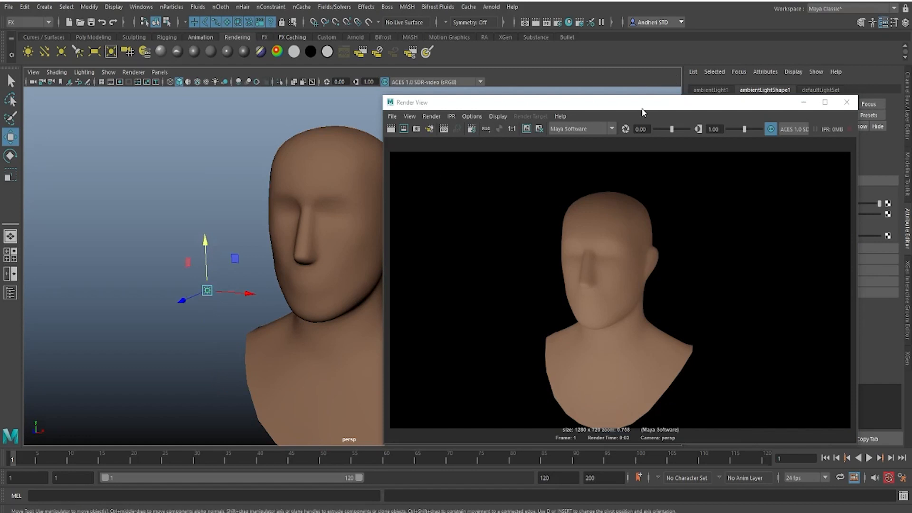
{"action": "left_click_drag", "start_coordinate": [642, 112], "coordinate": [564, 114]}
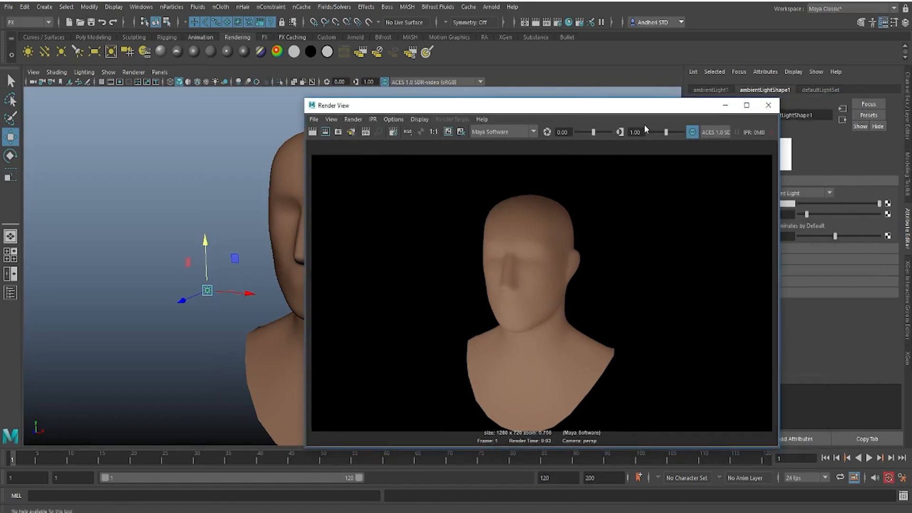
{"action": "left_click_drag", "start_coordinate": [579, 109], "coordinate": [297, 179]}
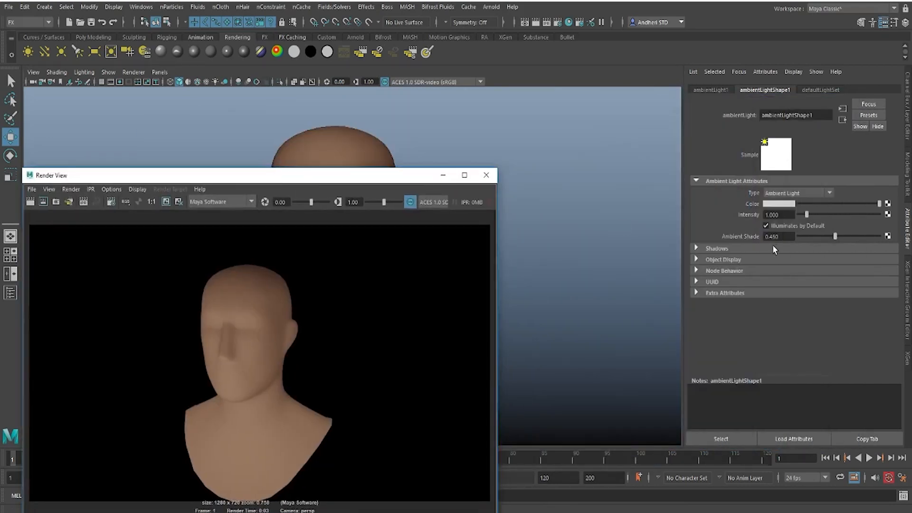
{"action": "left_click", "coordinate": [697, 246]}
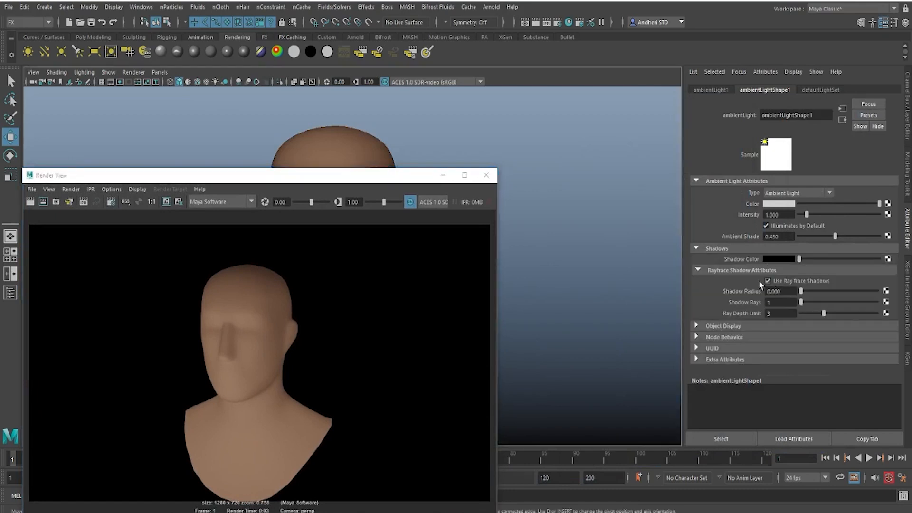
Step: Move the render window aside, render a region around the whole head, and zoom in to check the ambient light's raytraced shadows
{"action": "left_click_drag", "start_coordinate": [350, 178], "coordinate": [687, 127]}
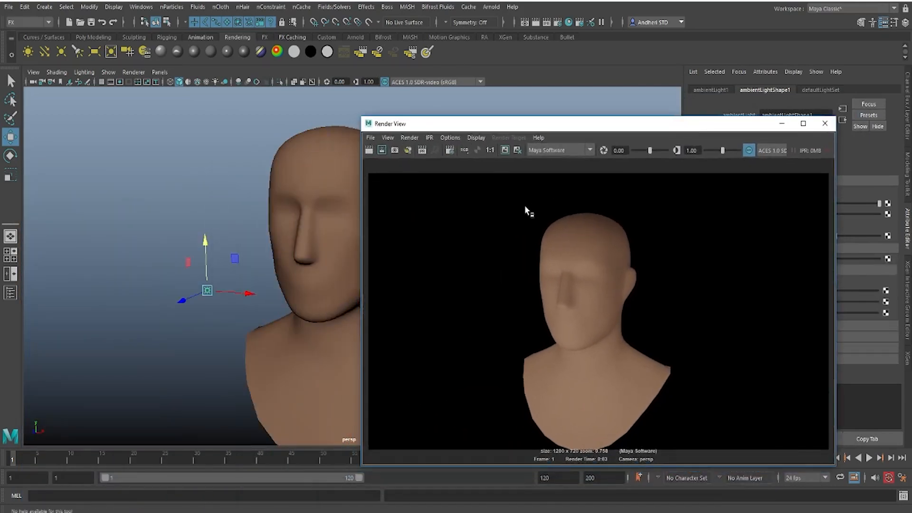
{"action": "left_click_drag", "start_coordinate": [483, 217], "coordinate": [706, 475]}
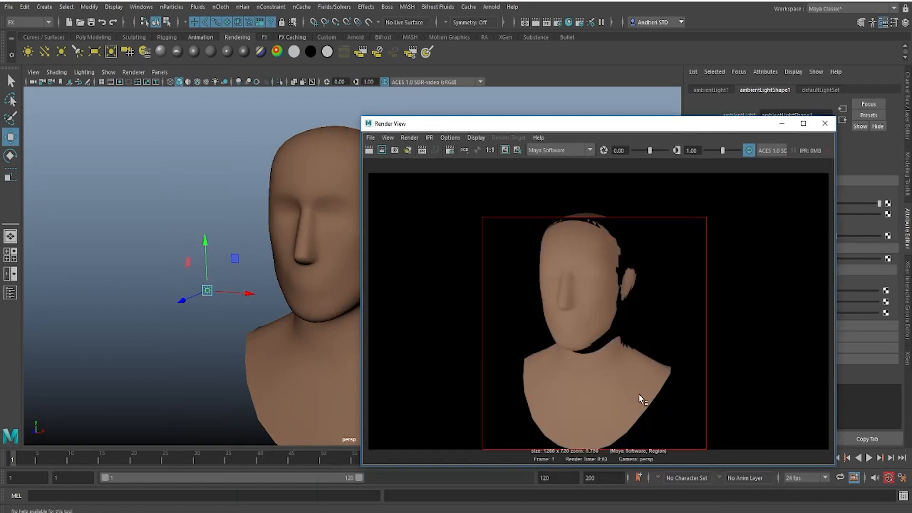
{"action": "left_click", "coordinate": [450, 138]}
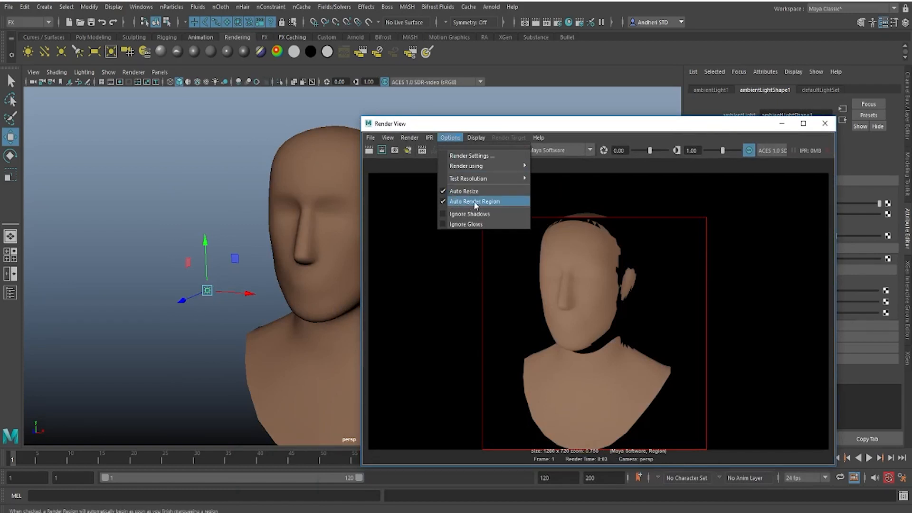
{"action": "left_click", "coordinate": [453, 210]}
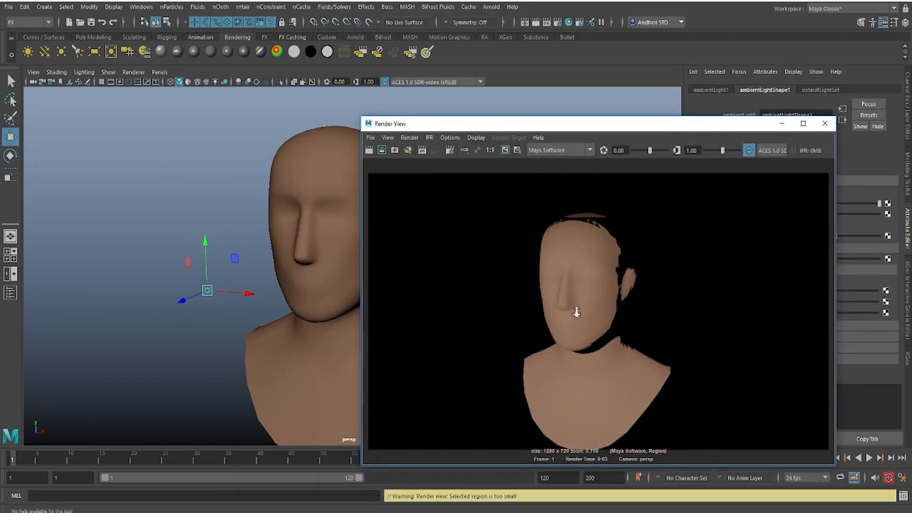
{"action": "scroll", "coordinate": [576, 312], "scroll_direction": "down", "scroll_amount": 1}
{"action": "scroll", "coordinate": [637, 330], "scroll_direction": "up", "scroll_amount": 5}
{"action": "scroll", "coordinate": [612, 330], "scroll_direction": "up", "scroll_amount": 1}
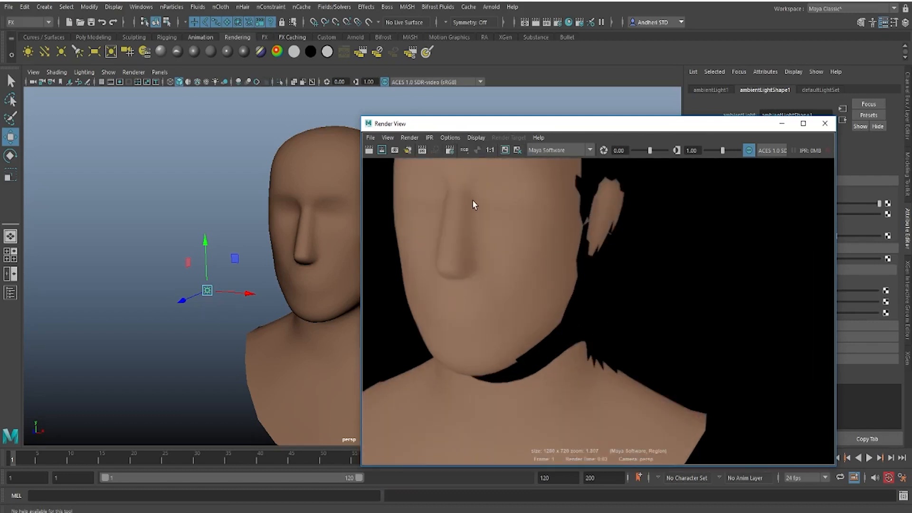
{"action": "scroll", "coordinate": [510, 275], "scroll_direction": "up", "scroll_amount": 2}
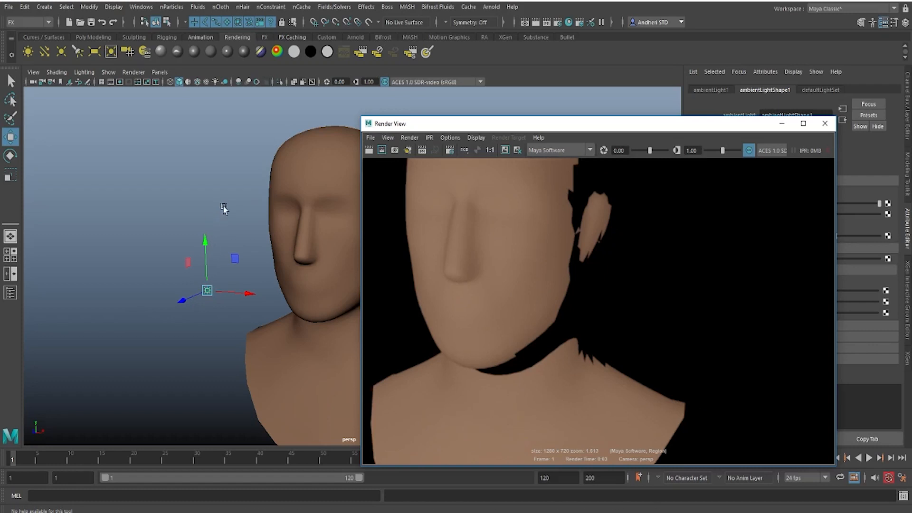
Step: Delete the ambient light, create a directional light, and move the render window clear of the head in the viewport
{"action": "left_click_drag", "start_coordinate": [222, 217], "coordinate": [149, 323]}
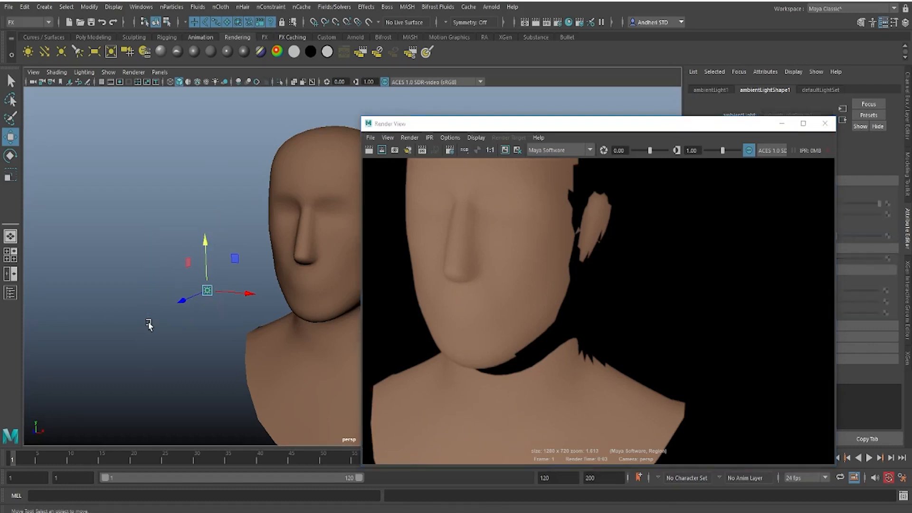
{"action": "left_click", "coordinate": [148, 323]}
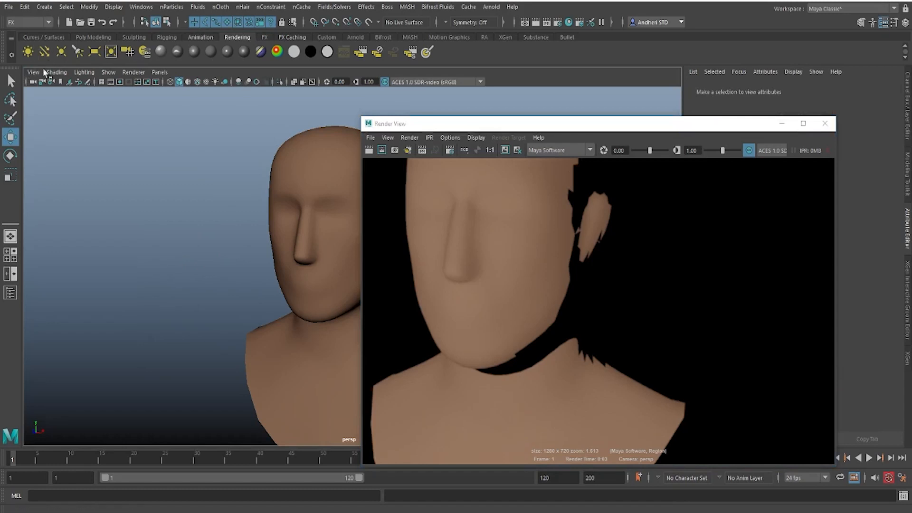
{"action": "left_click", "coordinate": [45, 49]}
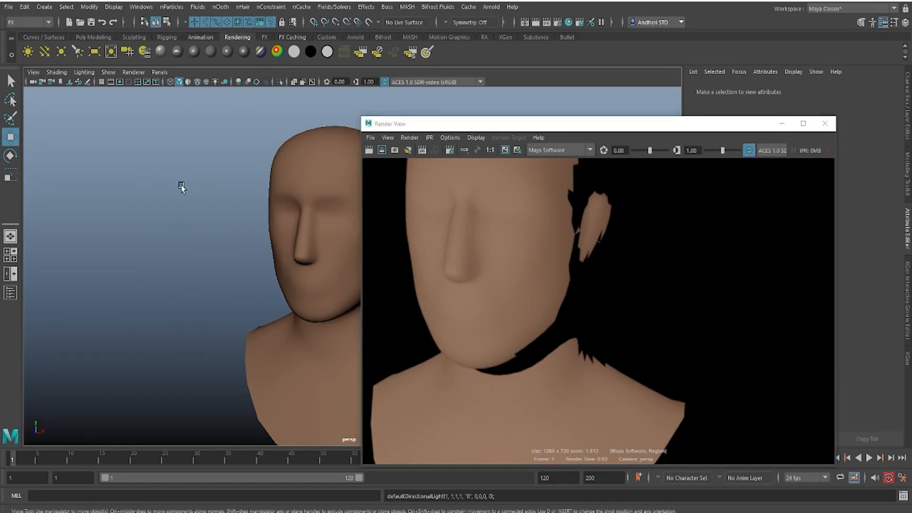
{"action": "left_click_drag", "start_coordinate": [413, 127], "coordinate": [572, 133]}
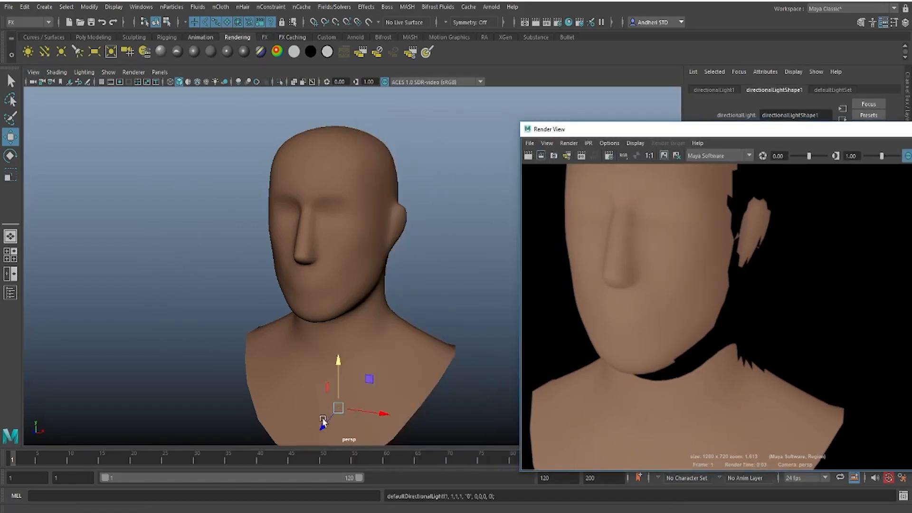
Step: Move the directional light out beside the bust and rotate it to shine down onto the head
{"action": "left_click_drag", "start_coordinate": [323, 425], "coordinate": [292, 447]}
{"action": "left_click_drag", "start_coordinate": [364, 439], "coordinate": [188, 388]}
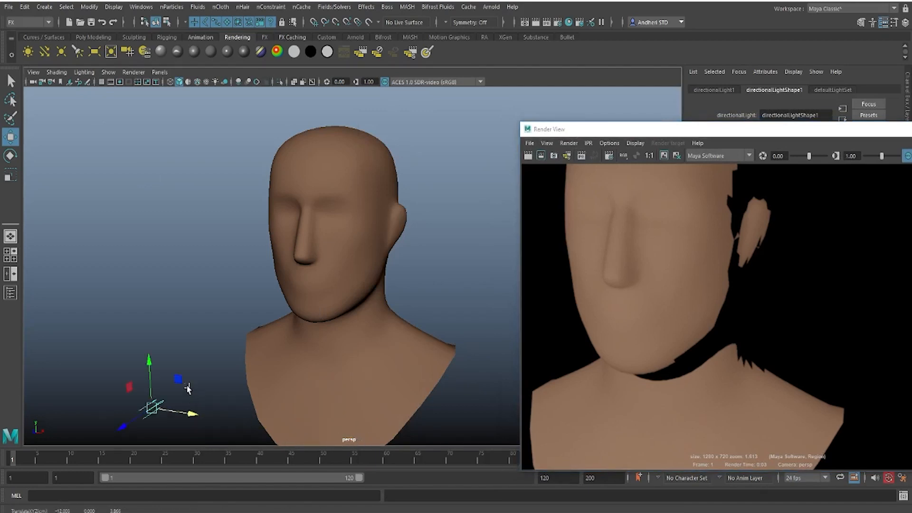
{"action": "key", "text": "e"}
{"action": "left_click_drag", "start_coordinate": [148, 391], "coordinate": [148, 363]}
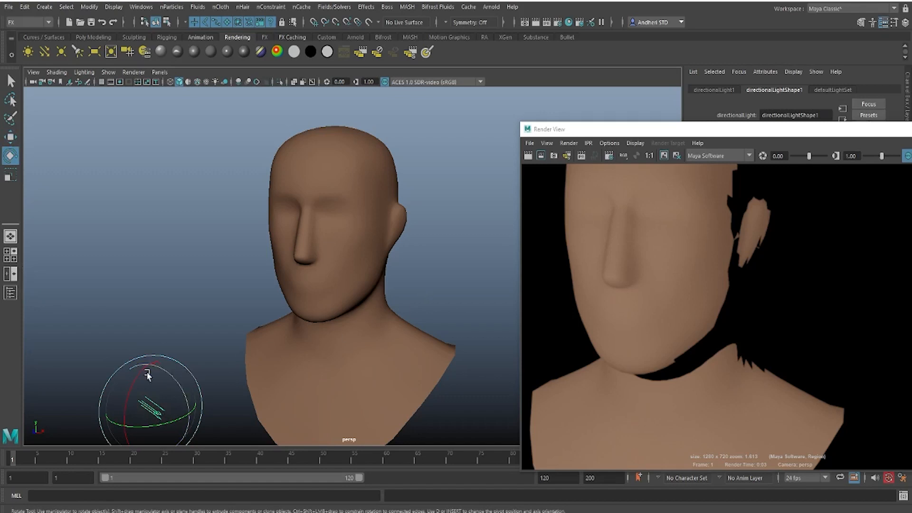
{"action": "left_click_drag", "start_coordinate": [146, 369], "coordinate": [171, 407]}
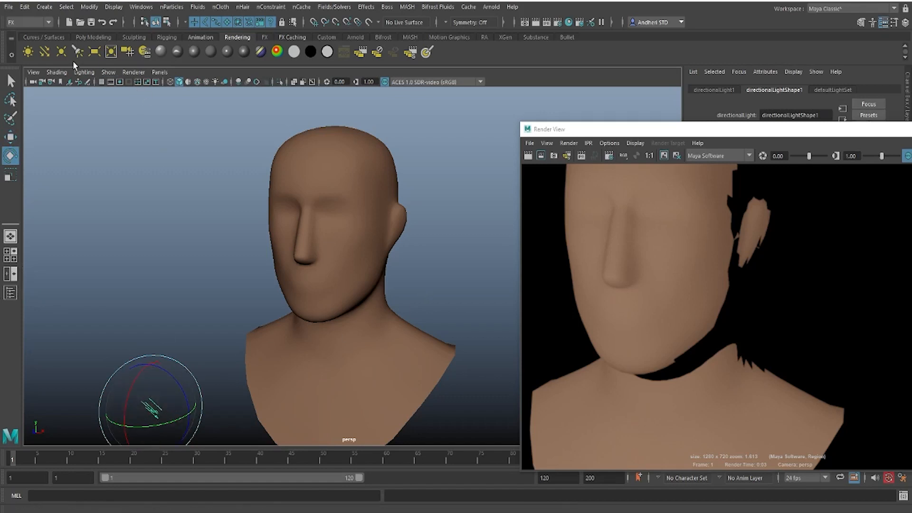
Step: Set the viewport to use selected lights and turn on viewport shadows
{"action": "left_click", "coordinate": [85, 72]}
{"action": "left_click", "coordinate": [117, 112]}
{"action": "left_click", "coordinate": [88, 74]}
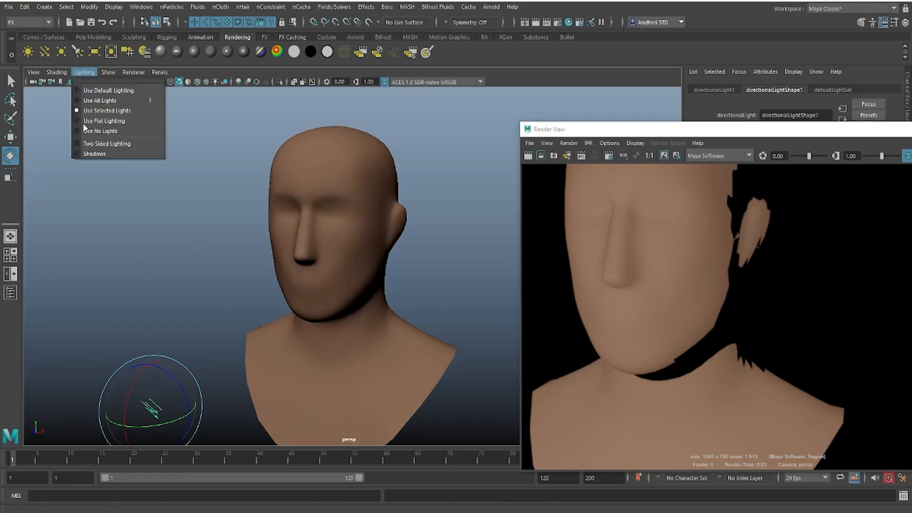
{"action": "left_click", "coordinate": [101, 155]}
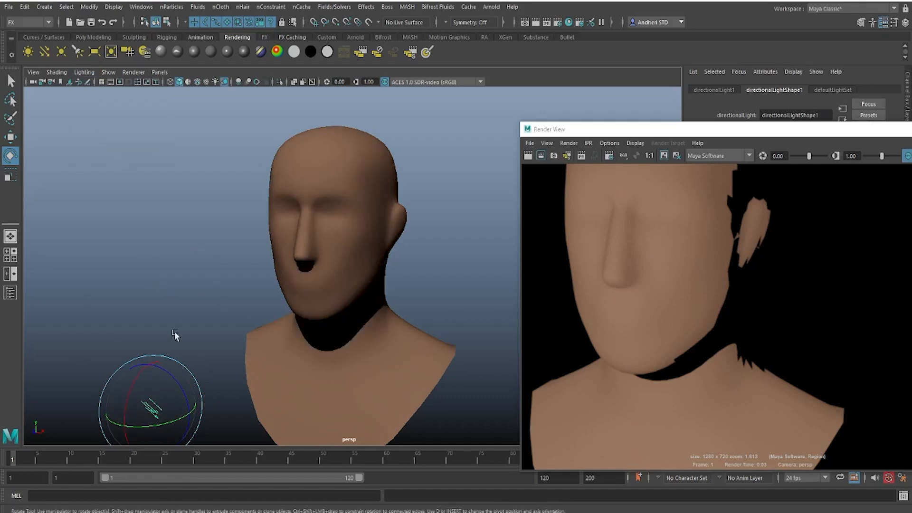
Step: Rotate the directional light until it lights the ear side and casts shadows over the far side of the face and shoulder
{"action": "left_click_drag", "start_coordinate": [154, 403], "coordinate": [156, 375]}
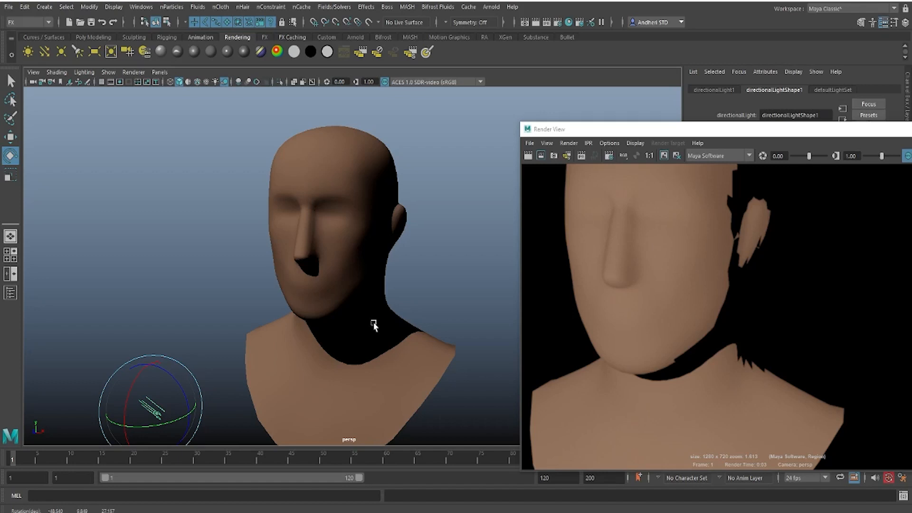
{"action": "left_click_drag", "start_coordinate": [145, 392], "coordinate": [183, 392]}
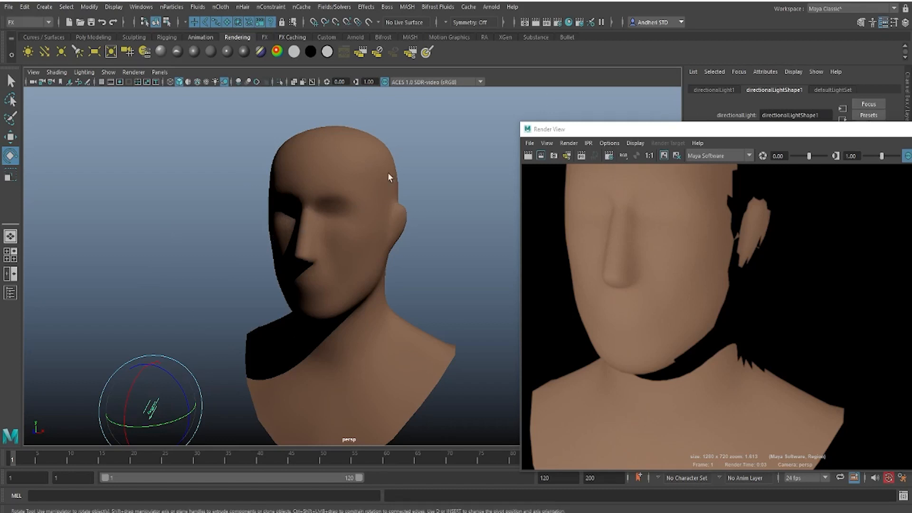
{"action": "scroll", "coordinate": [679, 258], "scroll_direction": "down", "scroll_amount": 3}
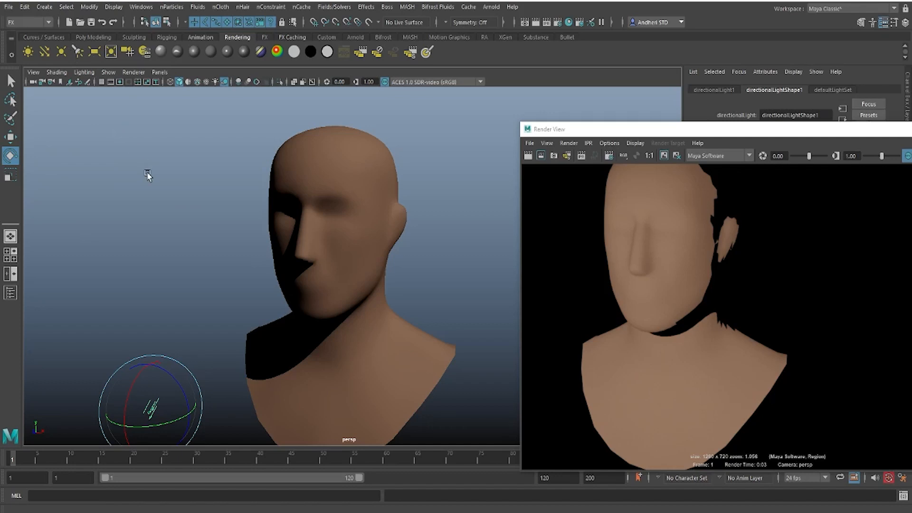
Step: Render the head lit by the directional light from the persp camera
{"action": "right_click", "coordinate": [540, 155]}
{"action": "left_click", "coordinate": [541, 172]}
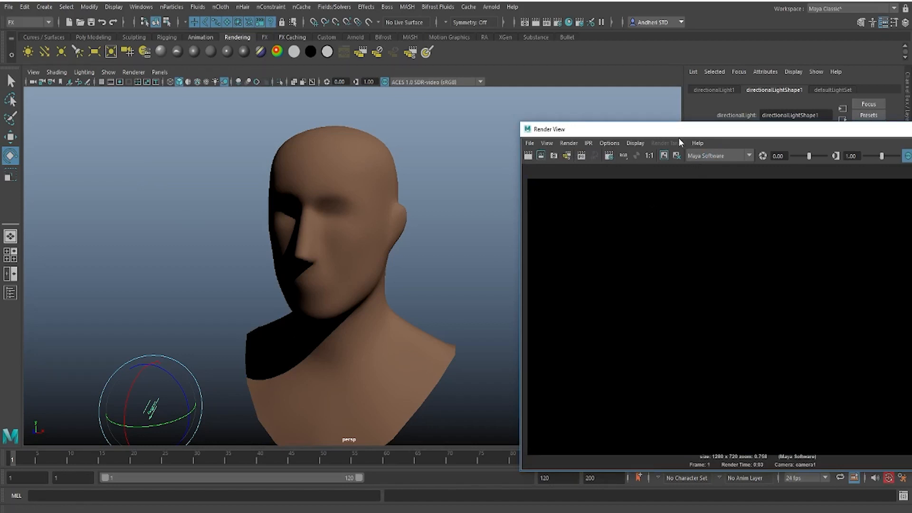
{"action": "left_click_drag", "start_coordinate": [632, 130], "coordinate": [534, 103]}
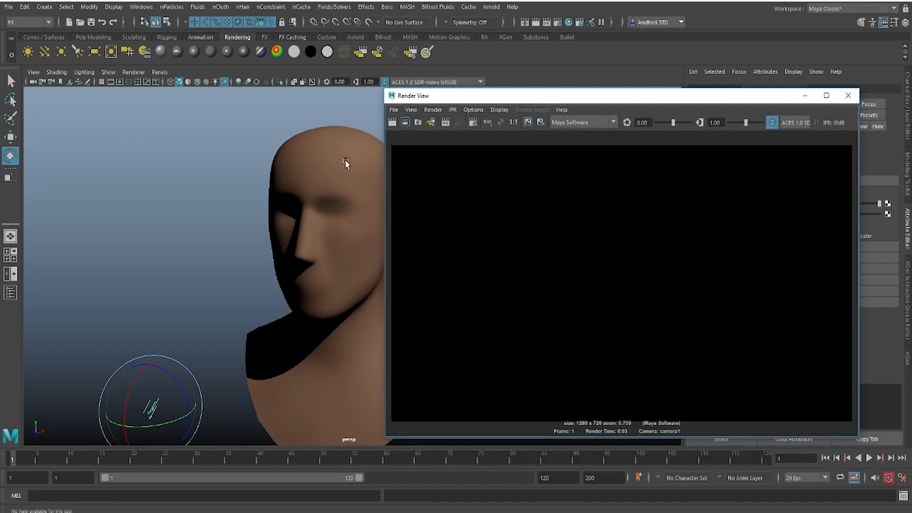
{"action": "right_click", "coordinate": [393, 122]}
{"action": "left_click", "coordinate": [417, 149]}
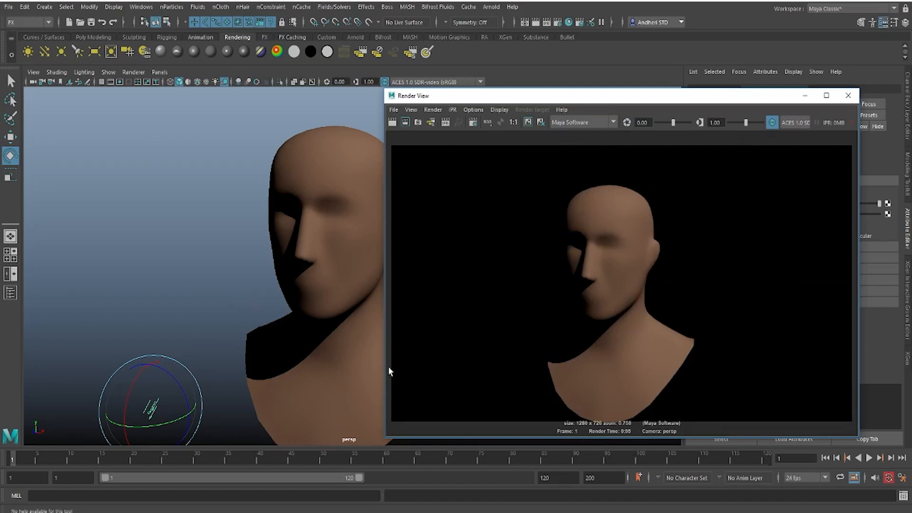
Step: Turn on depth map shadows for the directional light, with a resolution of 1024 and a filter size of 5
{"action": "left_click_drag", "start_coordinate": [554, 97], "coordinate": [350, 82]}
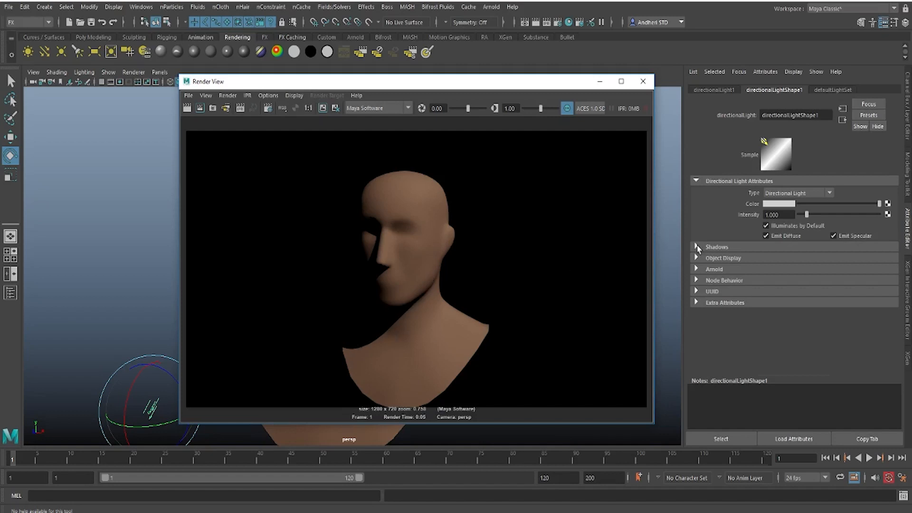
{"action": "left_click", "coordinate": [766, 247]}
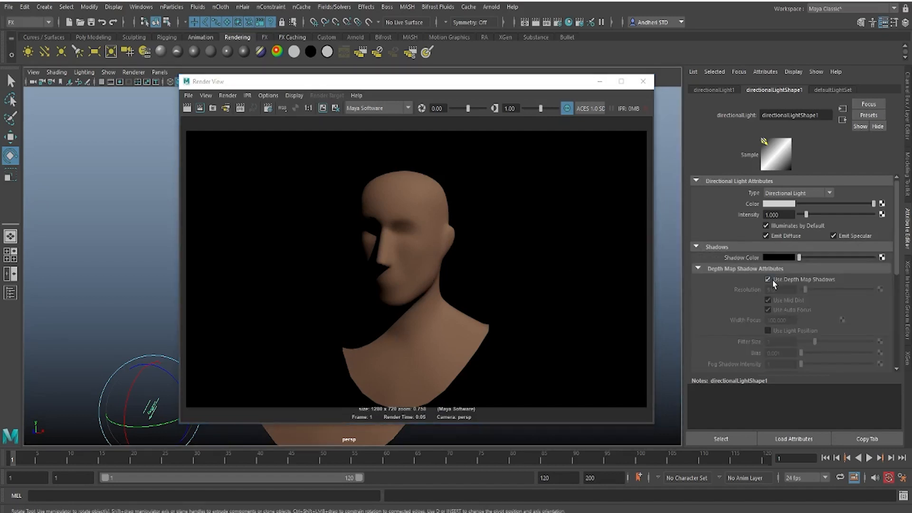
{"action": "left_click", "coordinate": [768, 280]}
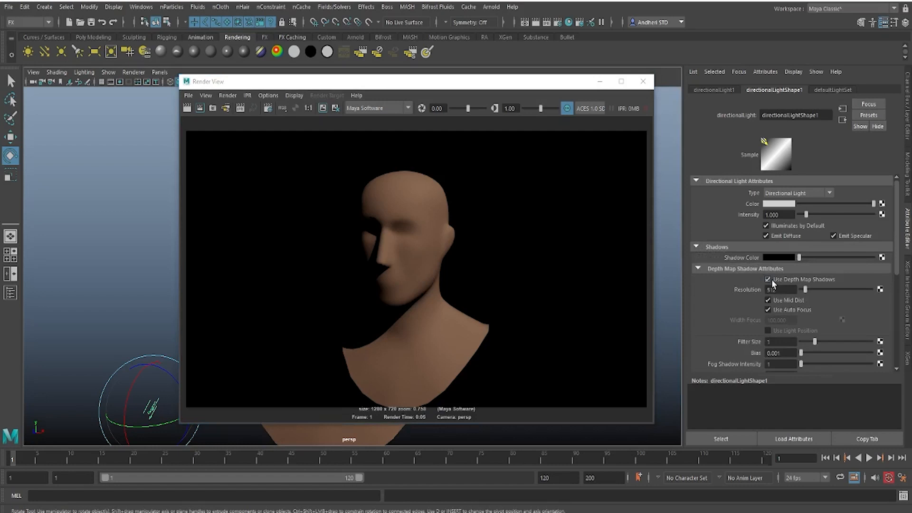
{"action": "left_click_drag", "start_coordinate": [785, 291], "coordinate": [731, 289]}
{"action": "type", "text": "1024"}
{"action": "key", "text": "Return"}
{"action": "left_click", "coordinate": [778, 342]}
{"action": "type", "text": "5"}
{"action": "key", "text": "Return"}
Step: Render the persp camera again and zoom in on the face to check the softened shadow edges
{"action": "right_click", "coordinate": [187, 107]}
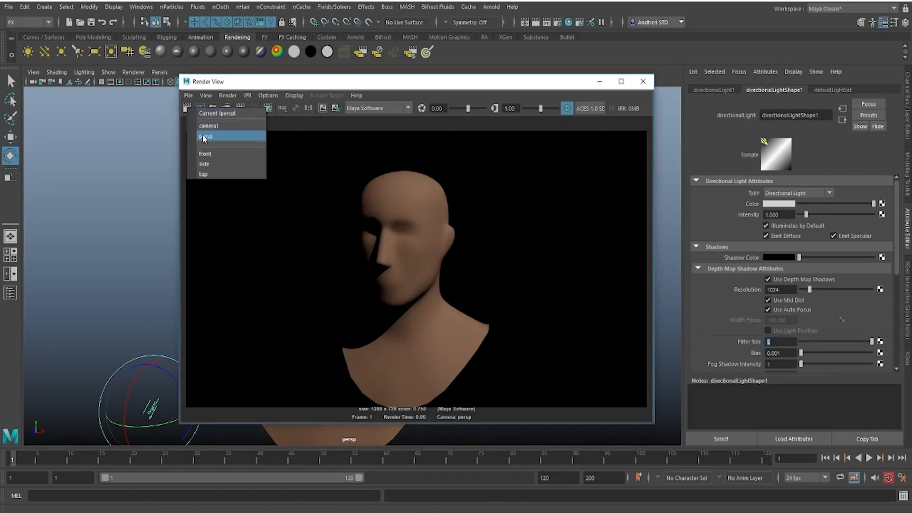
{"action": "left_click", "coordinate": [201, 126]}
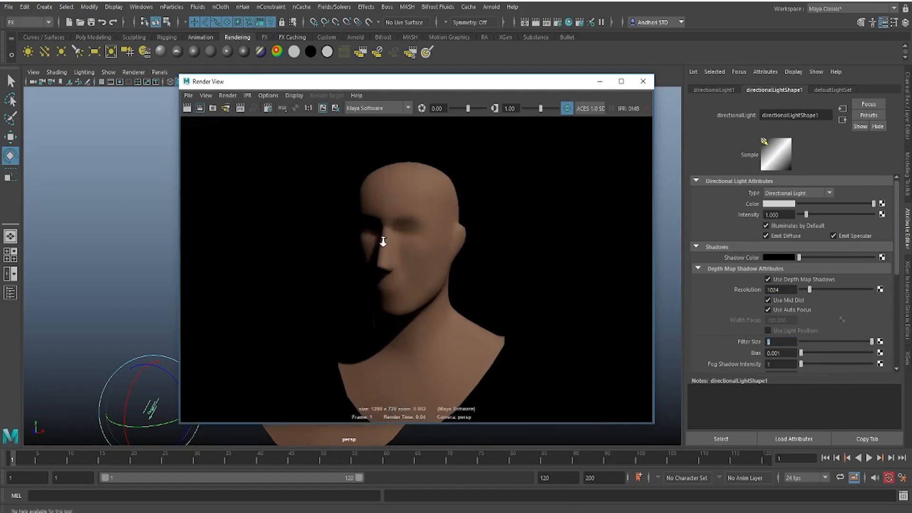
{"action": "scroll", "coordinate": [383, 240], "scroll_direction": "up", "scroll_amount": 4}
{"action": "scroll", "coordinate": [403, 281], "scroll_direction": "up", "scroll_amount": 1}
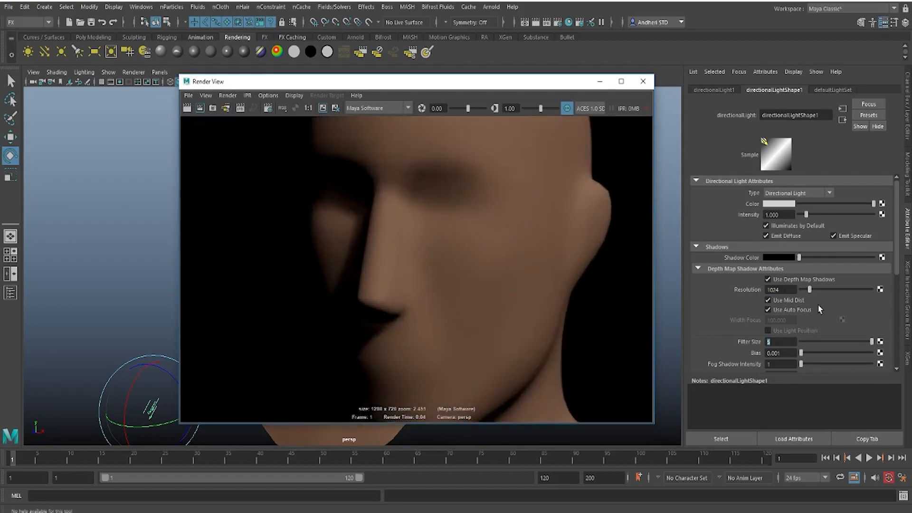
Step: Set the depth map shadow filter size to 10 and re-render a region covering the whole image
{"action": "left_click", "coordinate": [779, 341]}
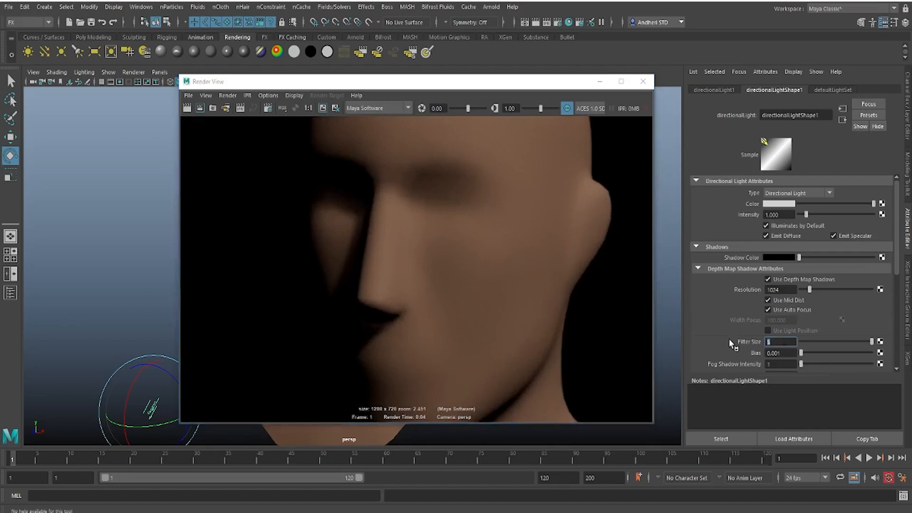
{"action": "type", "text": "10"}
{"action": "key", "text": "Return"}
{"action": "scroll", "coordinate": [432, 254], "scroll_direction": "down", "scroll_amount": 6}
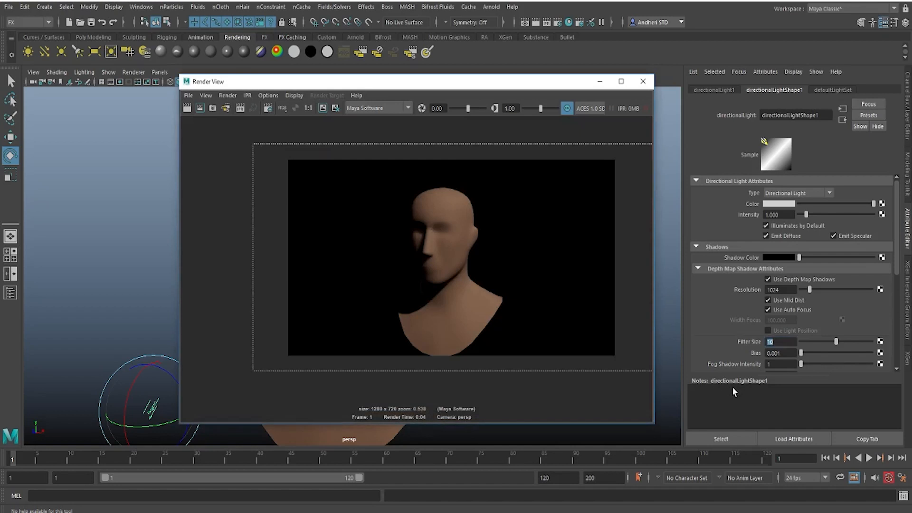
{"action": "left_click_drag", "start_coordinate": [733, 388], "coordinate": [726, 385]}
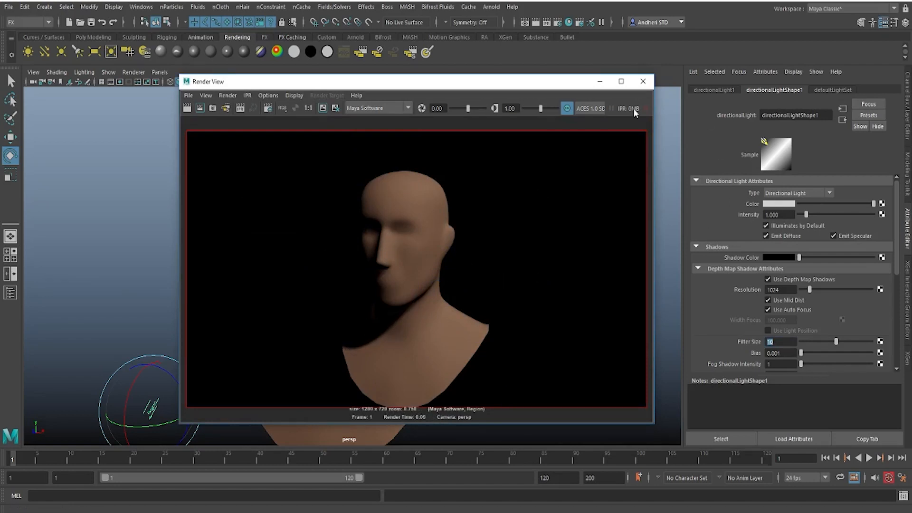
Step: Move the render window off the light attributes and set the directional light's color to red
{"action": "left_click_drag", "start_coordinate": [517, 85], "coordinate": [443, 90]}
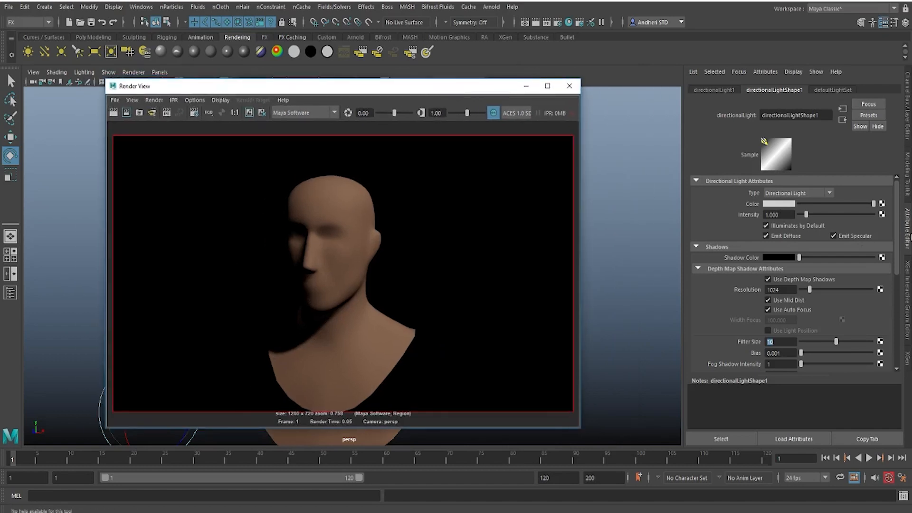
{"action": "left_click", "coordinate": [797, 195]}
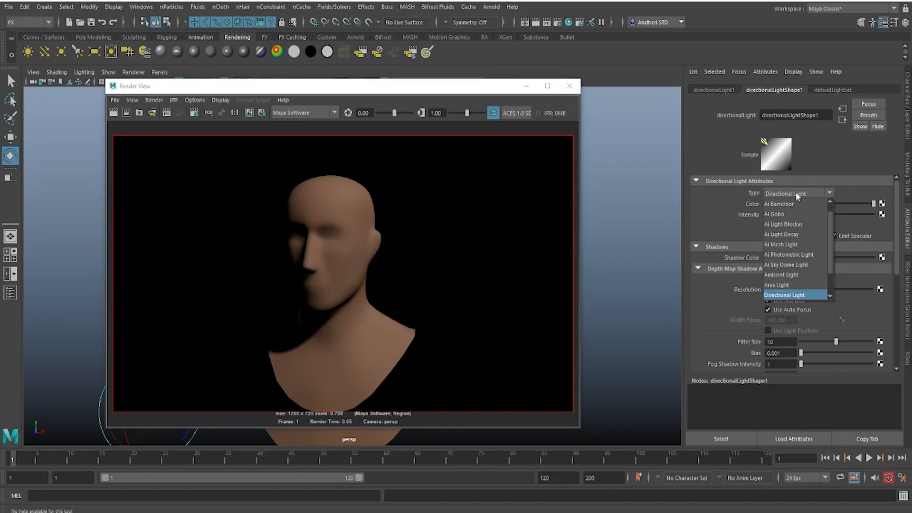
{"action": "left_click", "coordinate": [797, 195]}
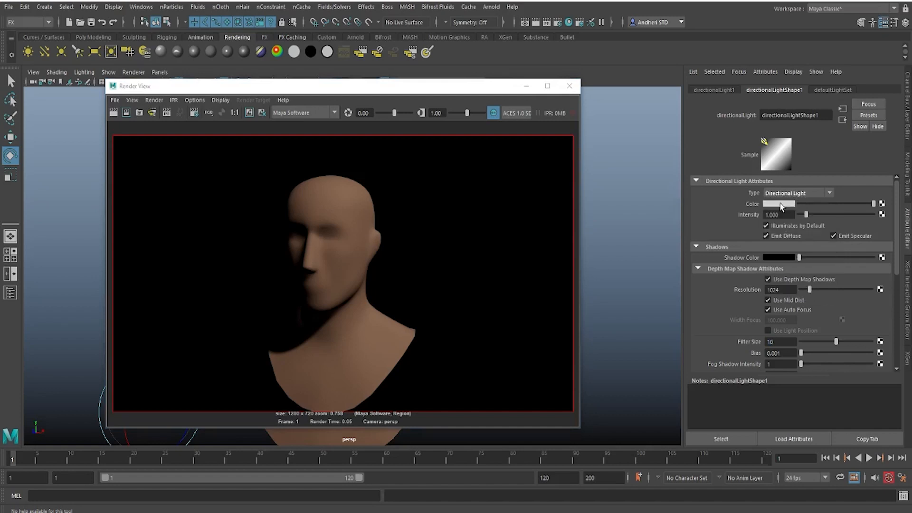
{"action": "left_click", "coordinate": [781, 205]}
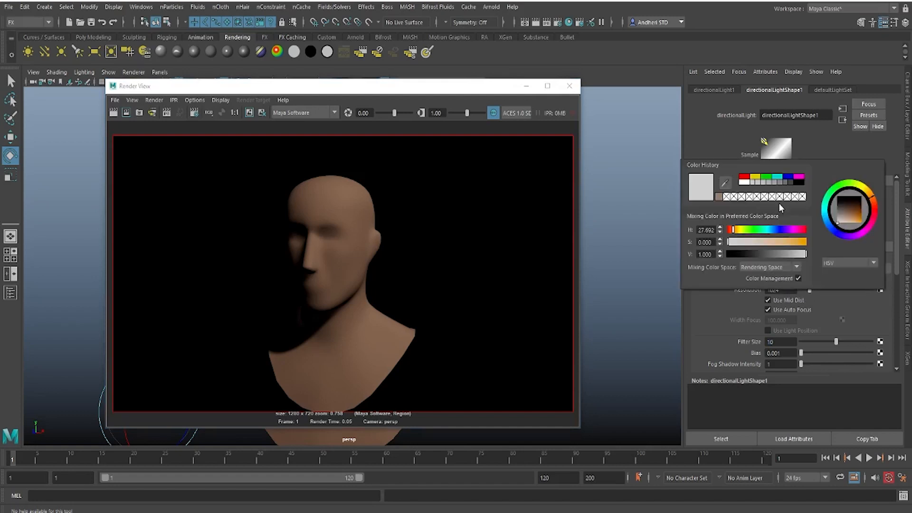
{"action": "left_click", "coordinate": [742, 177]}
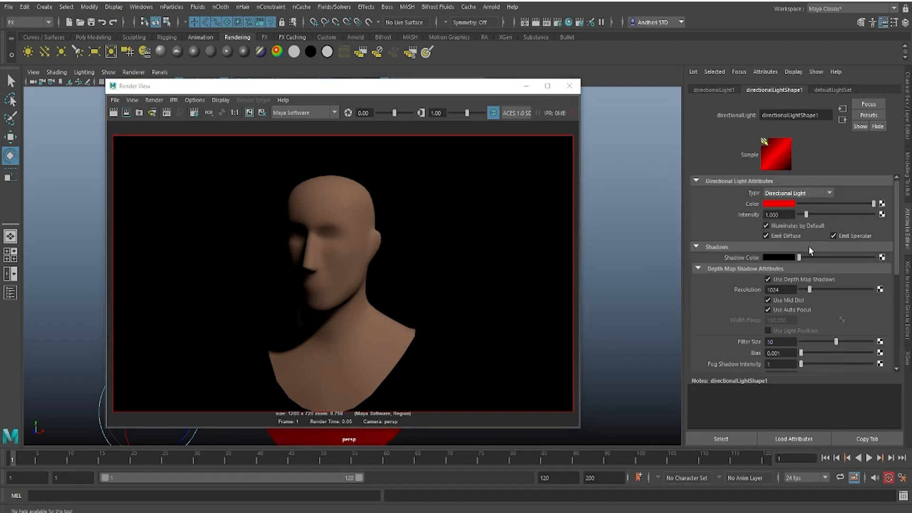
Step: Turn off Illuminates by Default for the directional light and render the persp camera
{"action": "left_click", "coordinate": [775, 215]}
{"action": "left_click", "coordinate": [766, 227]}
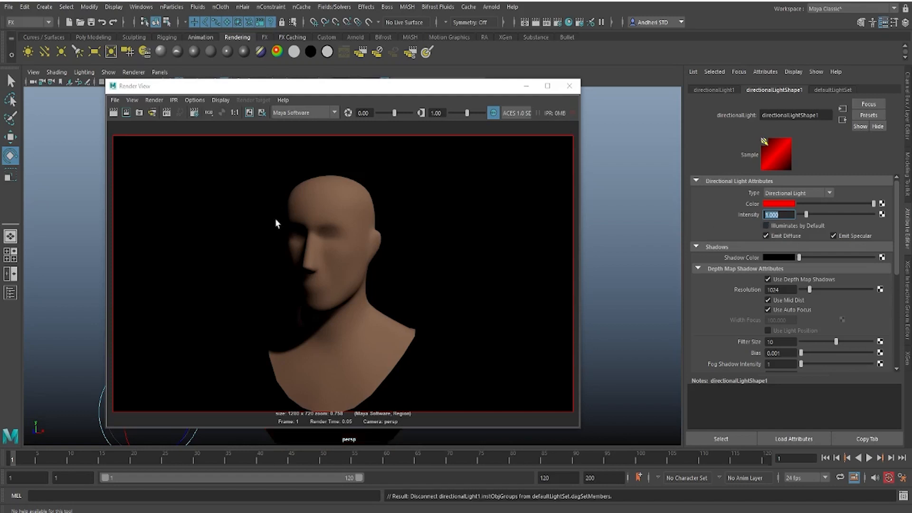
{"action": "right_click", "coordinate": [119, 116]}
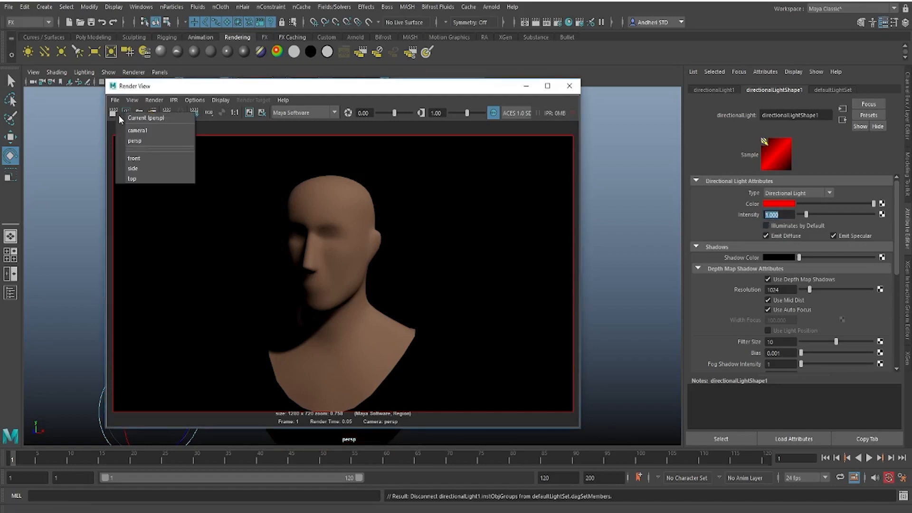
{"action": "left_click", "coordinate": [135, 141]}
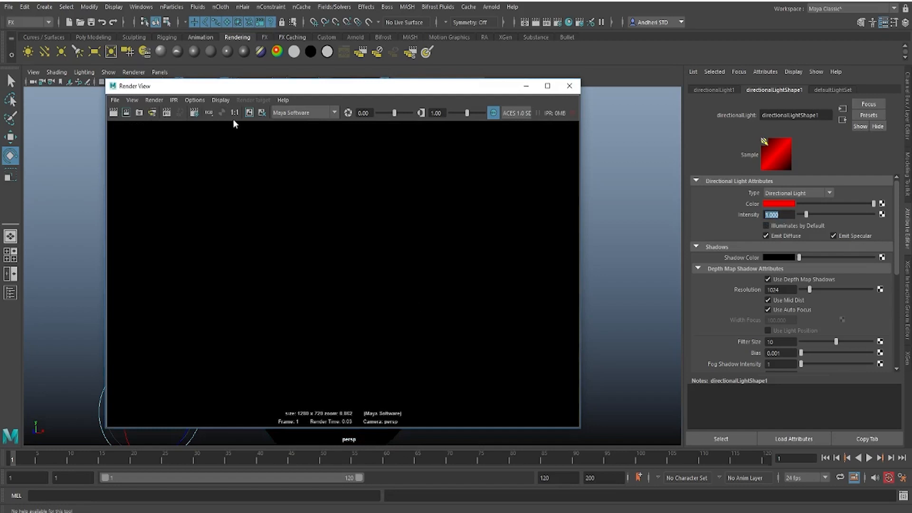
Step: Check the alpha channel of the render, return to the RGB view, and move the render window up
{"action": "left_click", "coordinate": [221, 112]}
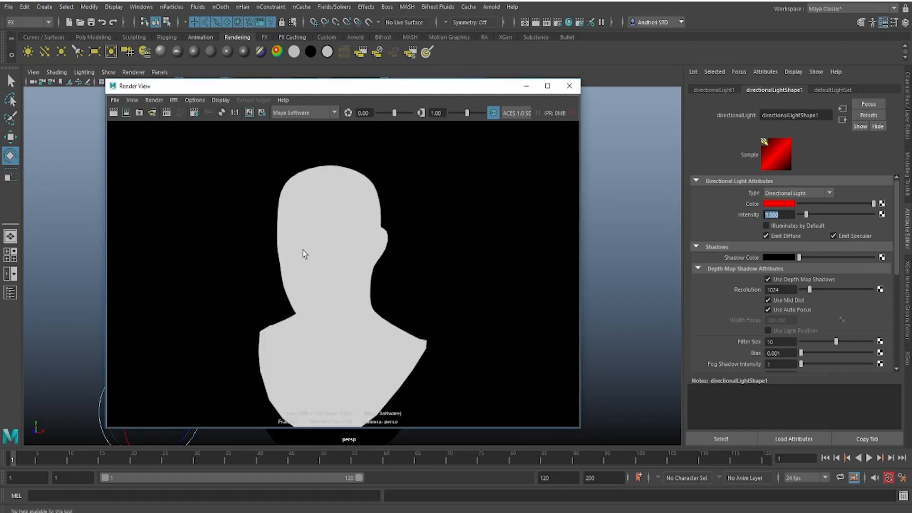
{"action": "left_click", "coordinate": [208, 114]}
{"action": "left_click", "coordinate": [224, 113]}
{"action": "left_click_drag", "start_coordinate": [257, 86], "coordinate": [235, 54]}
{"action": "left_click", "coordinate": [189, 82]}
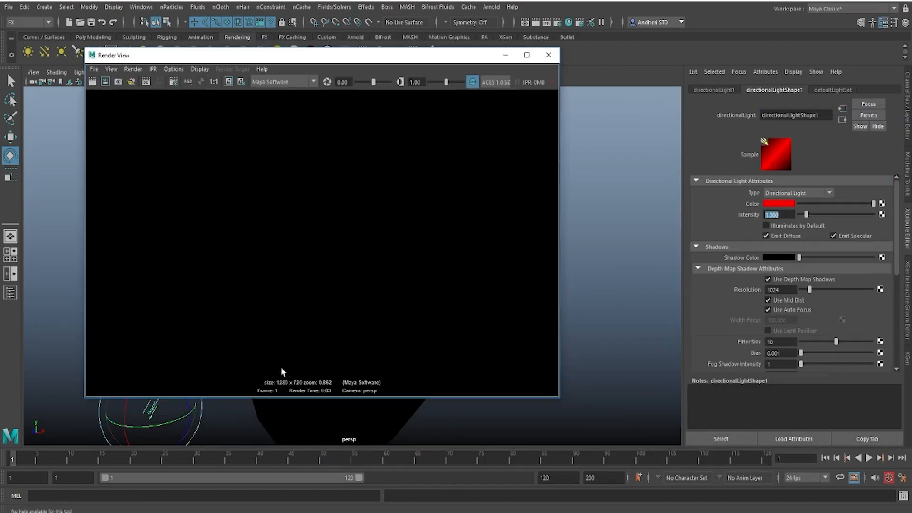
Step: Turn Illuminates by Default back on and open light-centric light linking from the Rendering menu set
{"action": "left_click", "coordinate": [766, 225]}
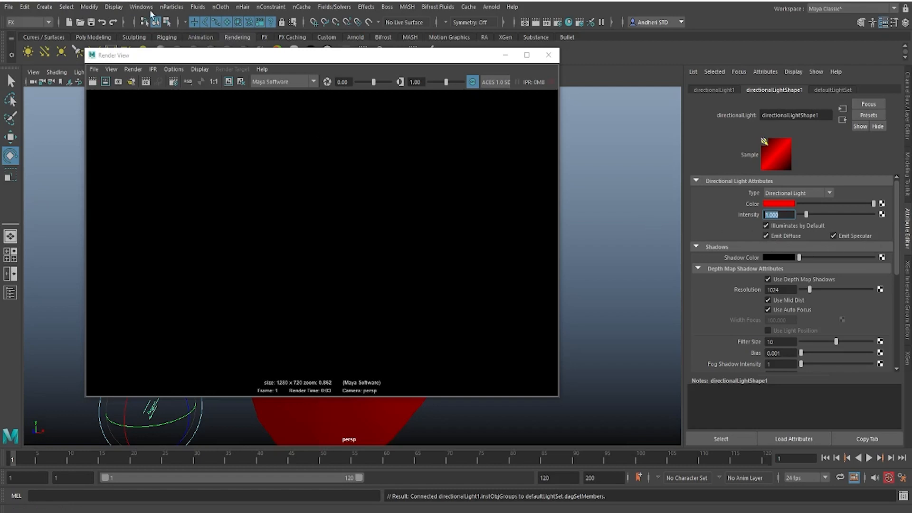
{"action": "left_click", "coordinate": [36, 25]}
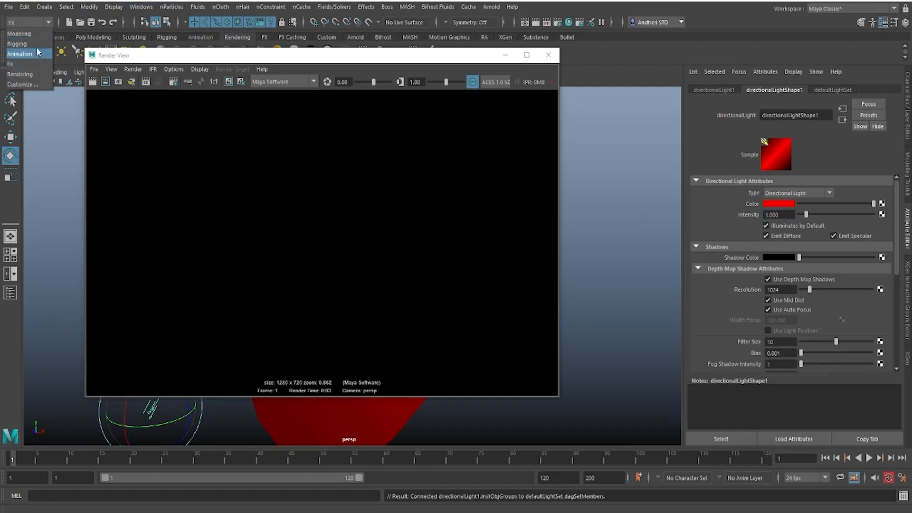
{"action": "left_click", "coordinate": [20, 74]}
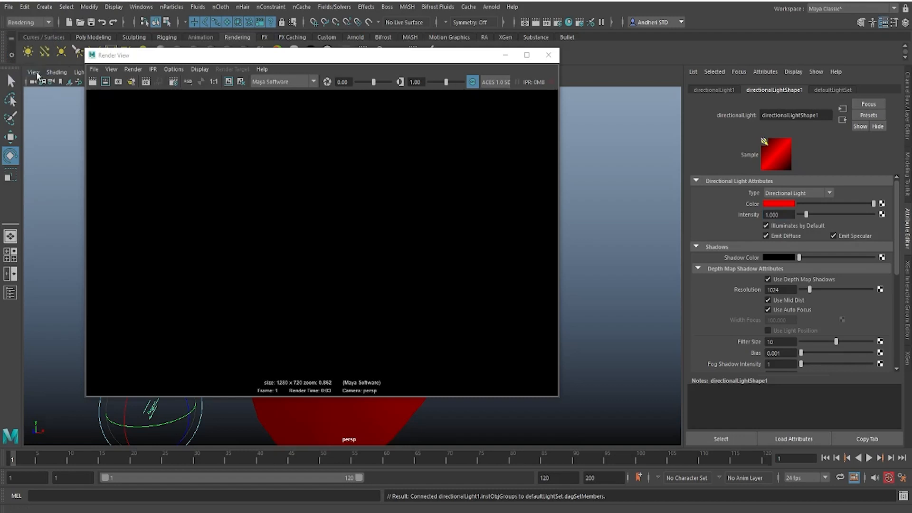
{"action": "left_click", "coordinate": [181, 7]}
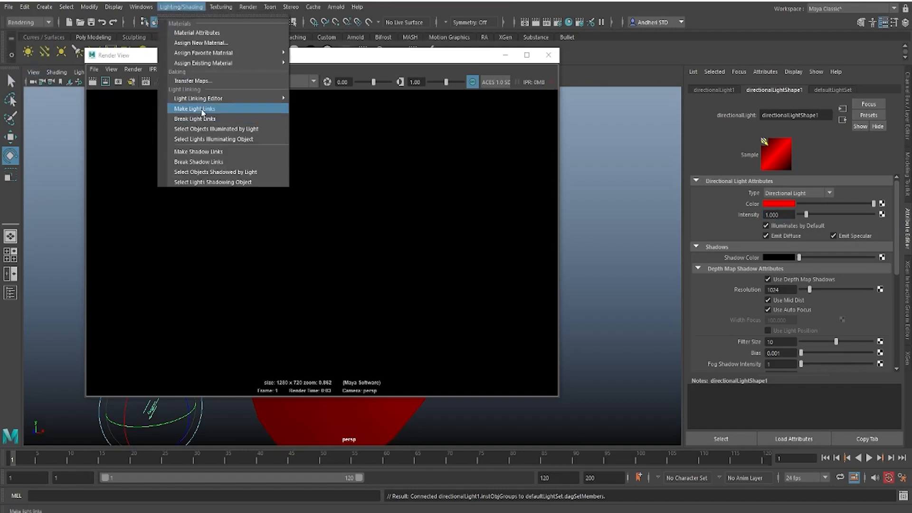
{"action": "mouse_move", "coordinate": [220, 98]}
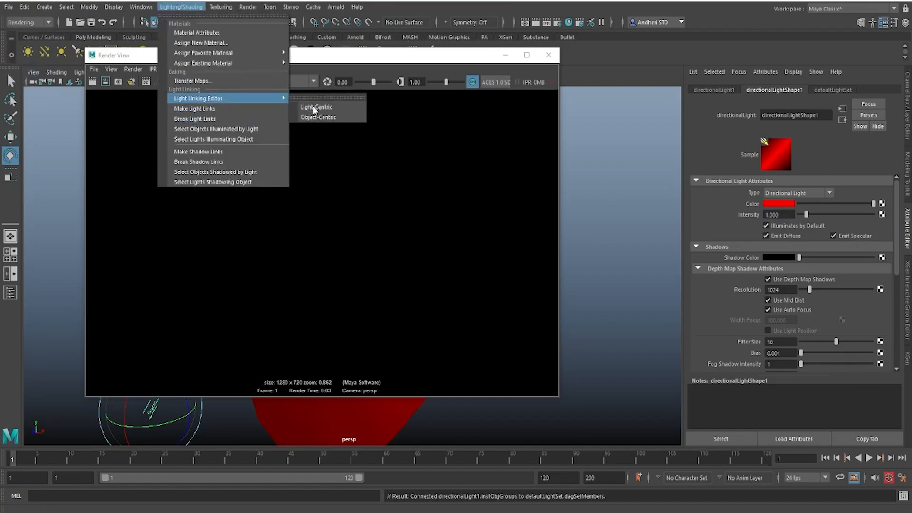
{"action": "left_click", "coordinate": [334, 106]}
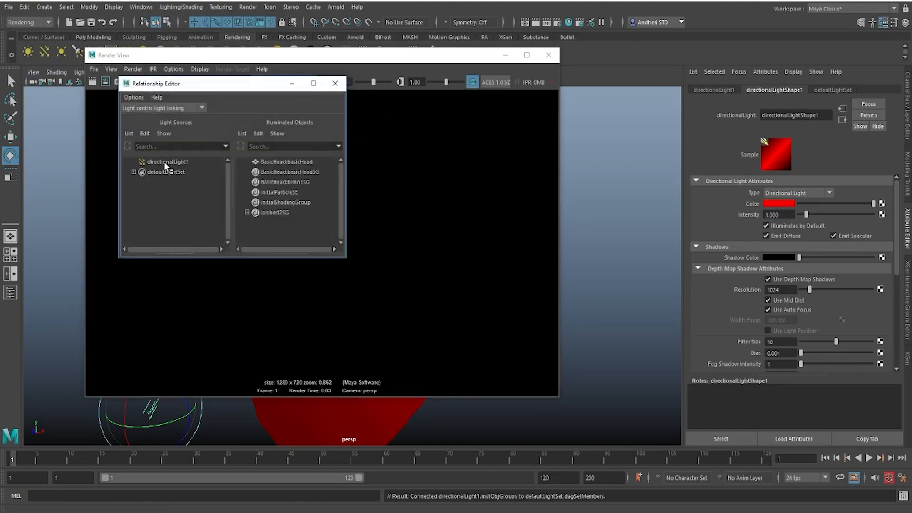
Step: Unlink BasicHead:basicHead from directionalLight1, link it again, and close the Relationship Editor
{"action": "left_click", "coordinate": [164, 162]}
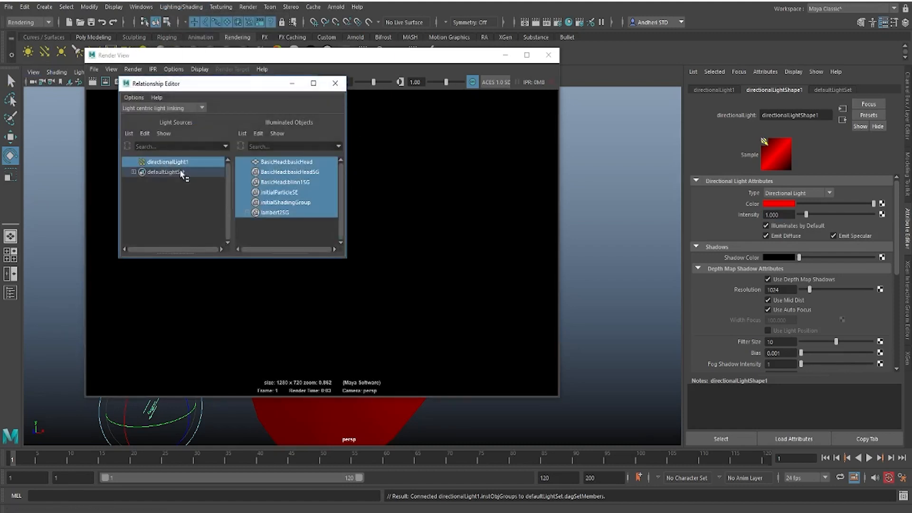
{"action": "left_click", "coordinate": [274, 162]}
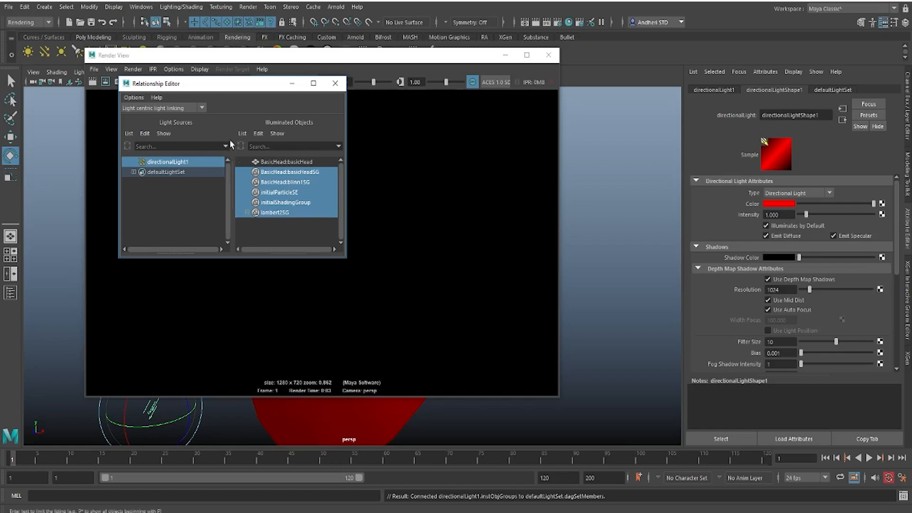
{"action": "left_click", "coordinate": [277, 162]}
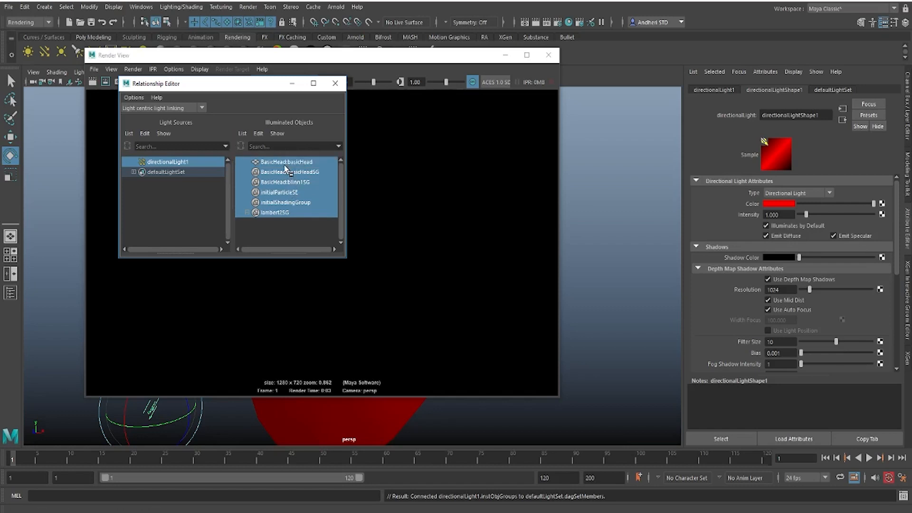
{"action": "left_click", "coordinate": [335, 83]}
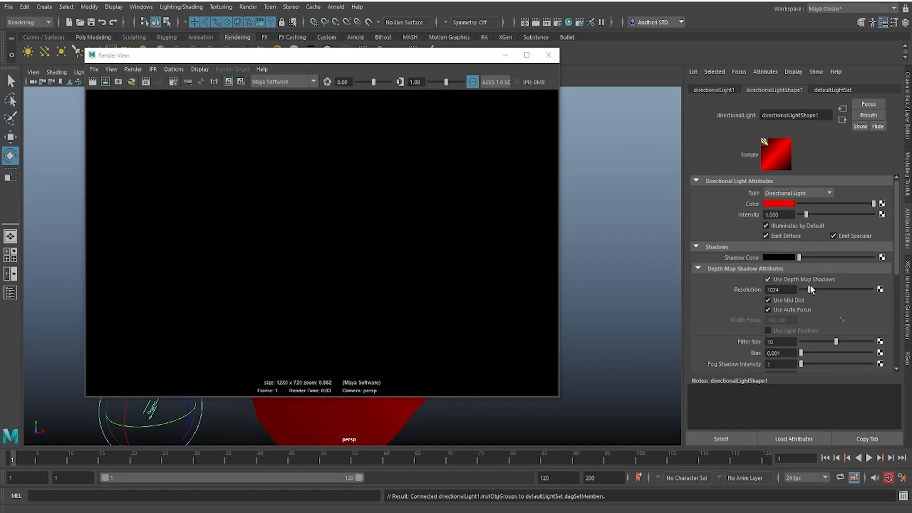
Step: Look through the directional light's depth map shadow, raytrace shadow and Arnold attributes
{"action": "scroll", "coordinate": [807, 292], "scroll_direction": "down", "scroll_amount": 5}
{"action": "scroll", "coordinate": [816, 303], "scroll_direction": "down", "scroll_amount": 2}
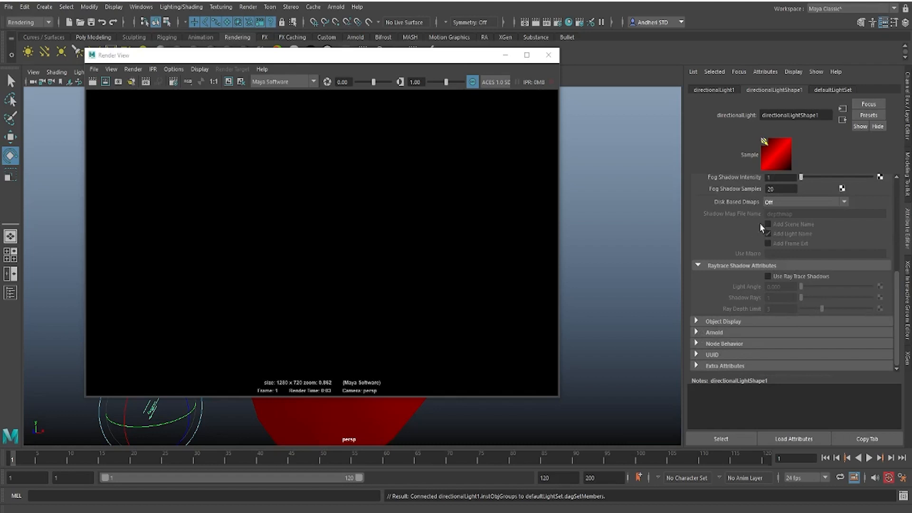
{"action": "scroll", "coordinate": [760, 224], "scroll_direction": "up", "scroll_amount": 3}
{"action": "scroll", "coordinate": [741, 308], "scroll_direction": "down", "scroll_amount": 4}
{"action": "left_click", "coordinate": [712, 332]}
{"action": "scroll", "coordinate": [747, 343], "scroll_direction": "down", "scroll_amount": 5}
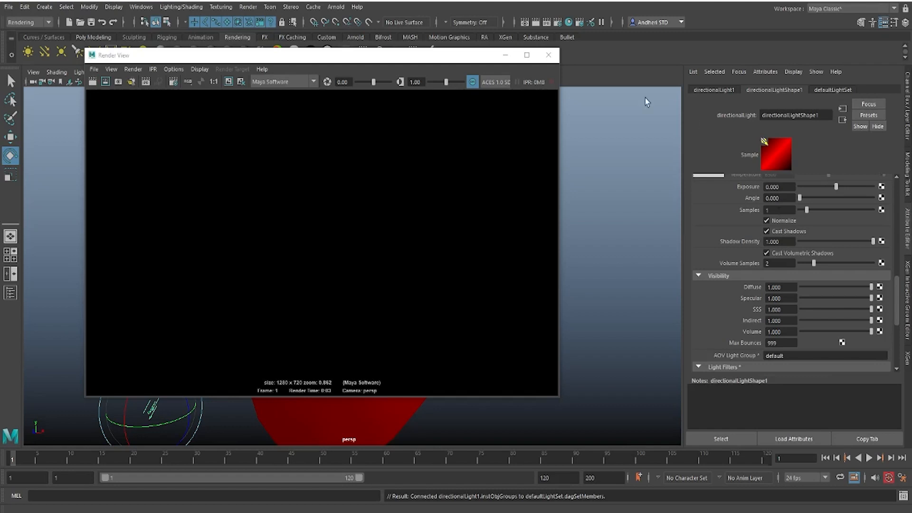
Step: Move the render window aside to uncover the head and render the persp camera with the red directional light
{"action": "key", "text": "ctrl+a"}
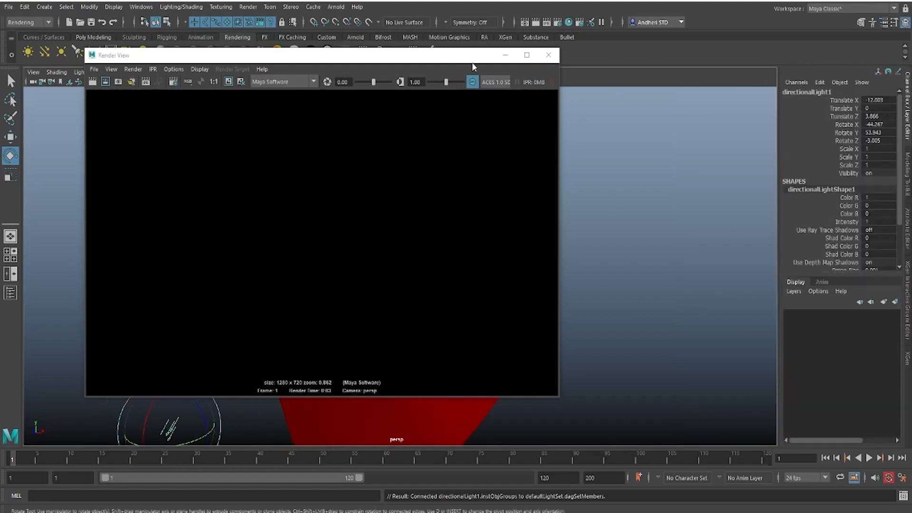
{"action": "left_click_drag", "start_coordinate": [463, 57], "coordinate": [816, 137]}
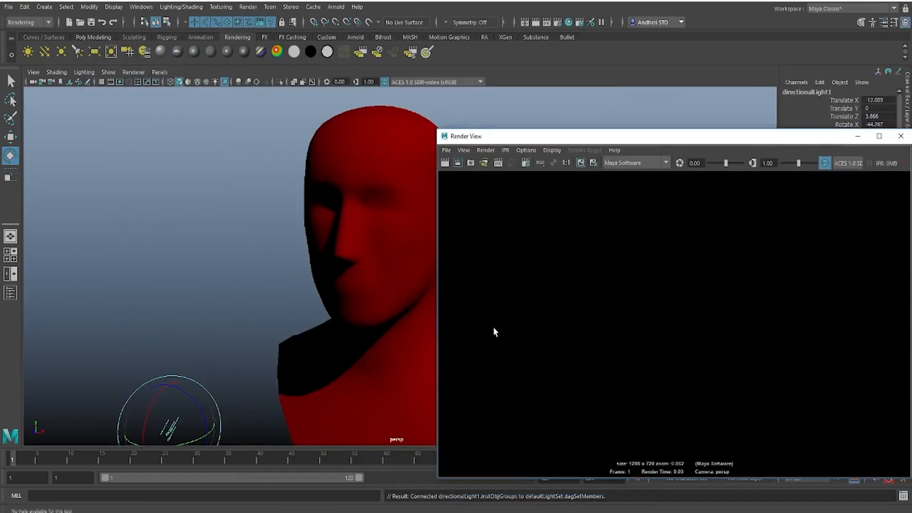
{"action": "scroll", "coordinate": [656, 338], "scroll_direction": "up", "scroll_amount": 2}
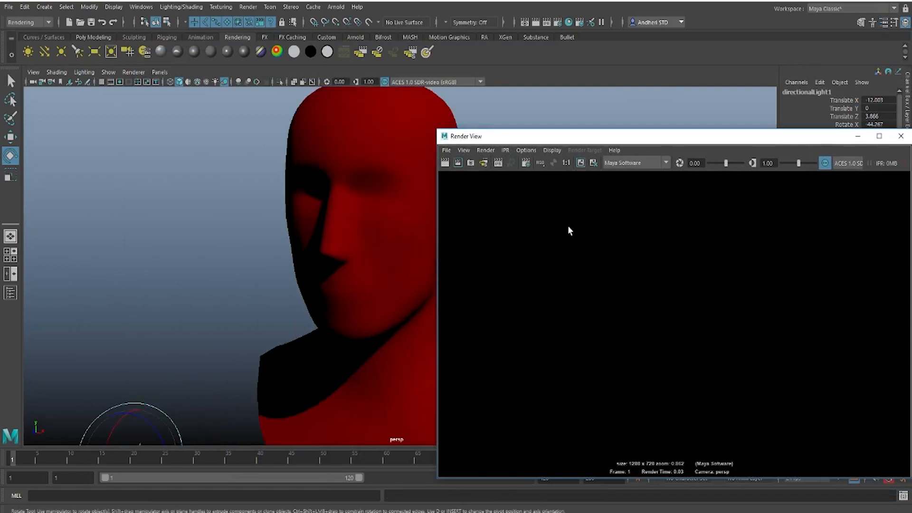
{"action": "scroll", "coordinate": [225, 368], "scroll_direction": "down", "scroll_amount": 1}
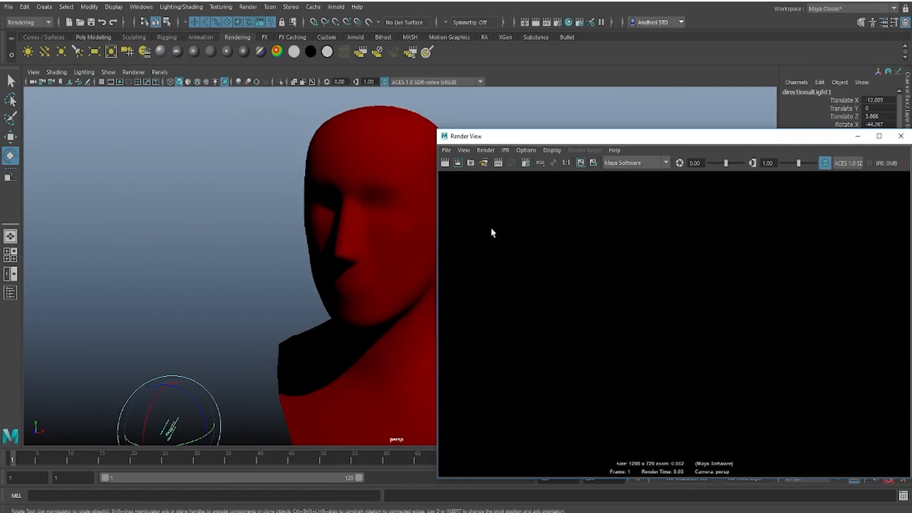
{"action": "right_click", "coordinate": [448, 165]}
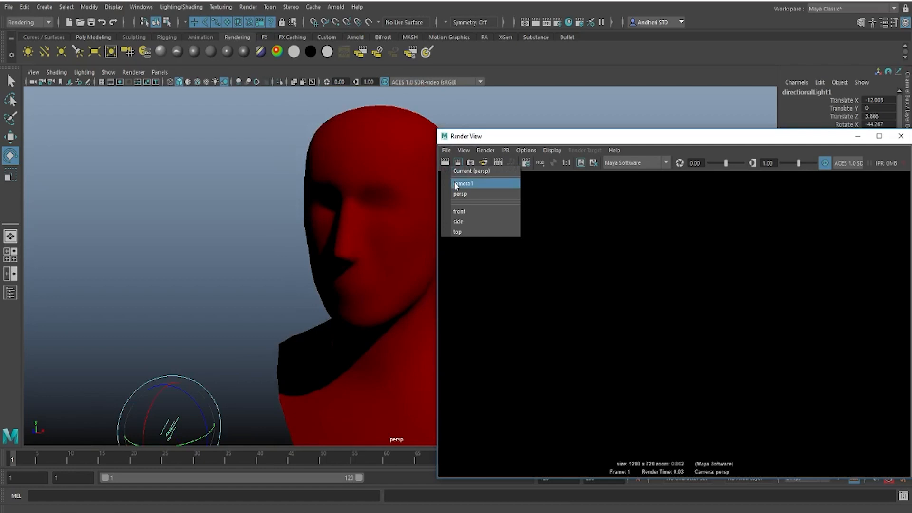
{"action": "left_click", "coordinate": [461, 195]}
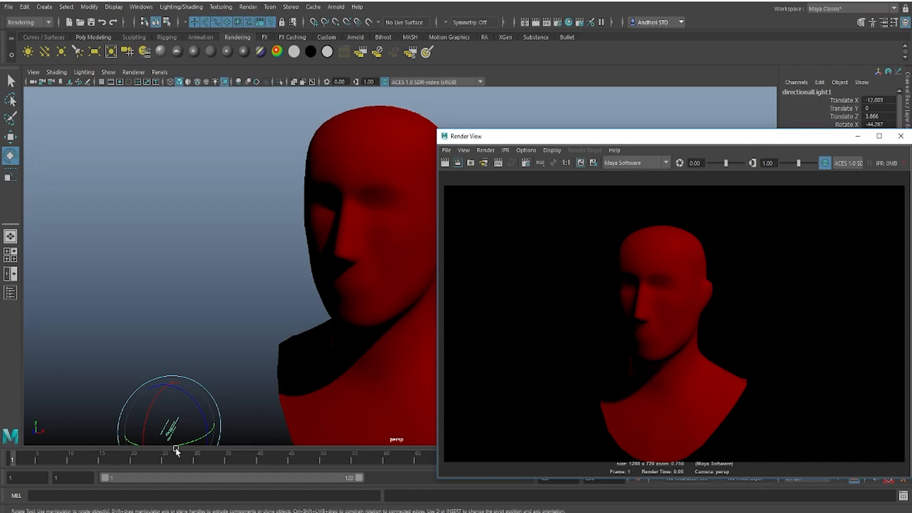
Step: Duplicate the red directional light, rotate the copy to about -84.7, 33.9, 50.9, and move the render window below the face
{"action": "key", "text": "ctrl+d"}
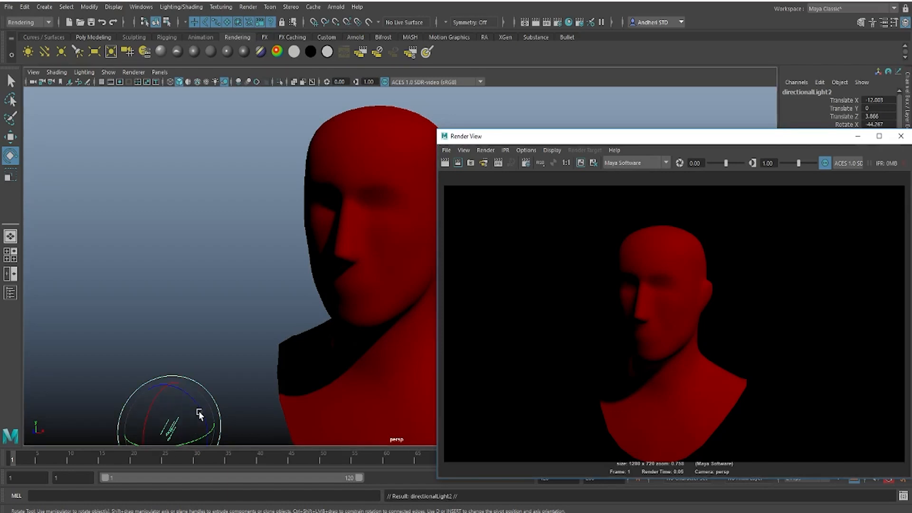
{"action": "mouse_move", "coordinate": [176, 423]}
{"action": "left_mouse_down"}
{"action": "mouse_move", "coordinate": [136, 391]}
{"action": "mouse_move", "coordinate": [129, 400]}
{"action": "left_mouse_up"}
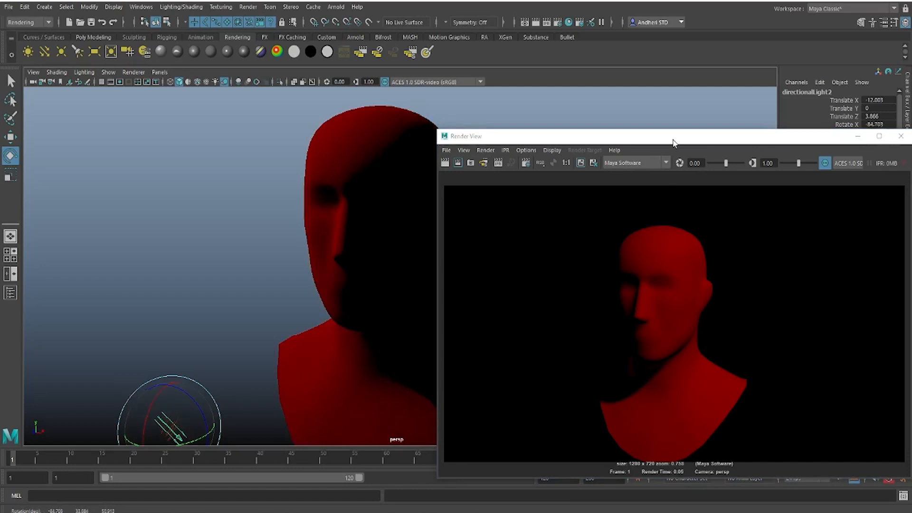
{"action": "left_click_drag", "start_coordinate": [674, 138], "coordinate": [426, 332]}
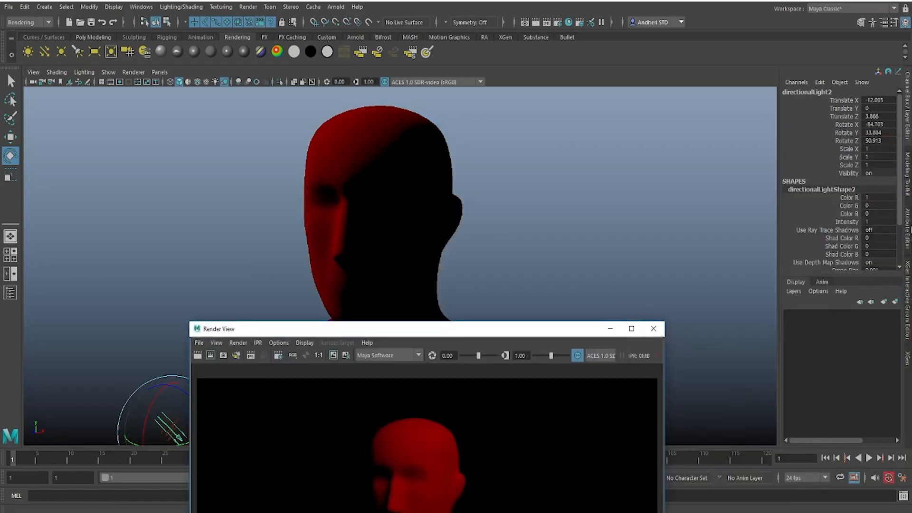
Step: Open the duplicated directional light's attributes and set its color to blue
{"action": "left_click", "coordinate": [908, 183]}
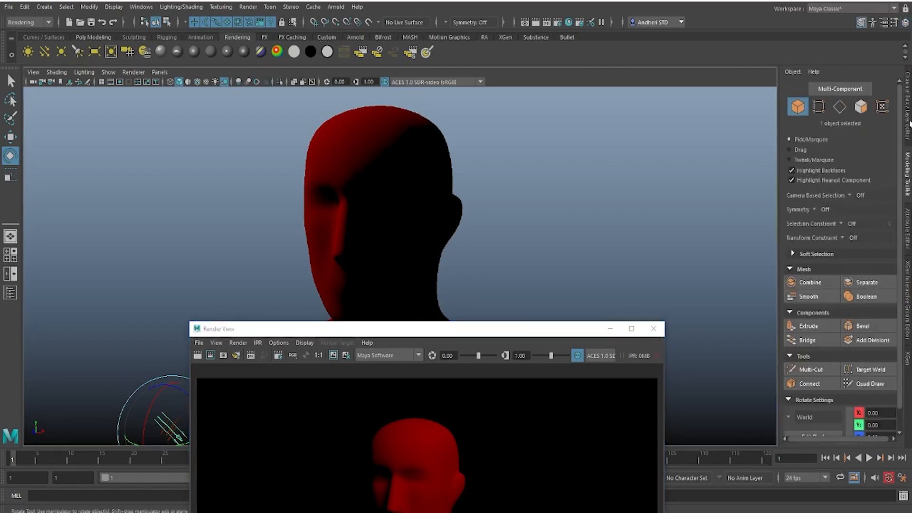
{"action": "left_click", "coordinate": [908, 124]}
{"action": "left_click", "coordinate": [908, 233]}
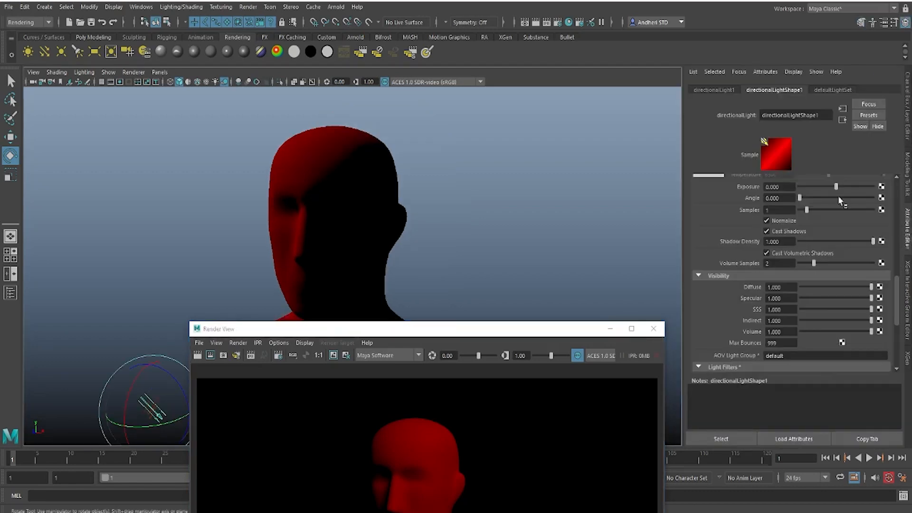
{"action": "scroll", "coordinate": [807, 209], "scroll_direction": "down", "scroll_amount": 3}
{"action": "scroll", "coordinate": [802, 214], "scroll_direction": "up", "scroll_amount": 3}
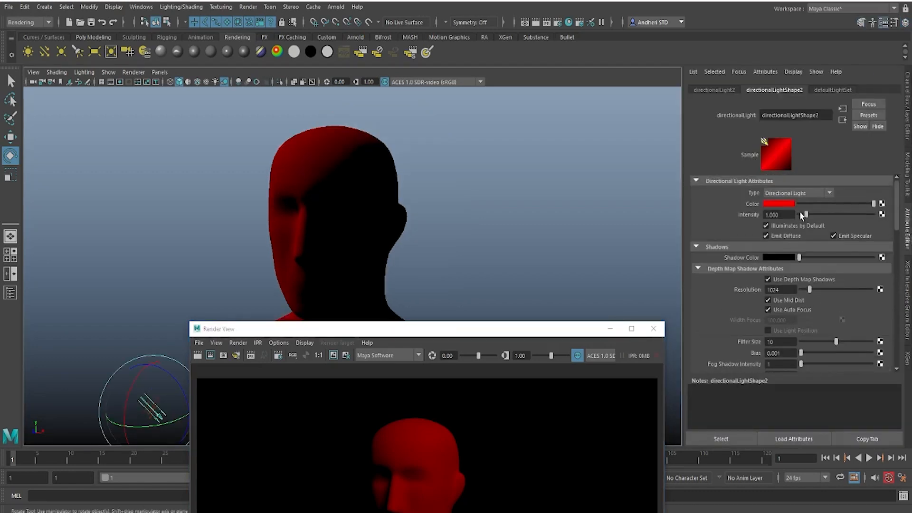
{"action": "left_click", "coordinate": [777, 205]}
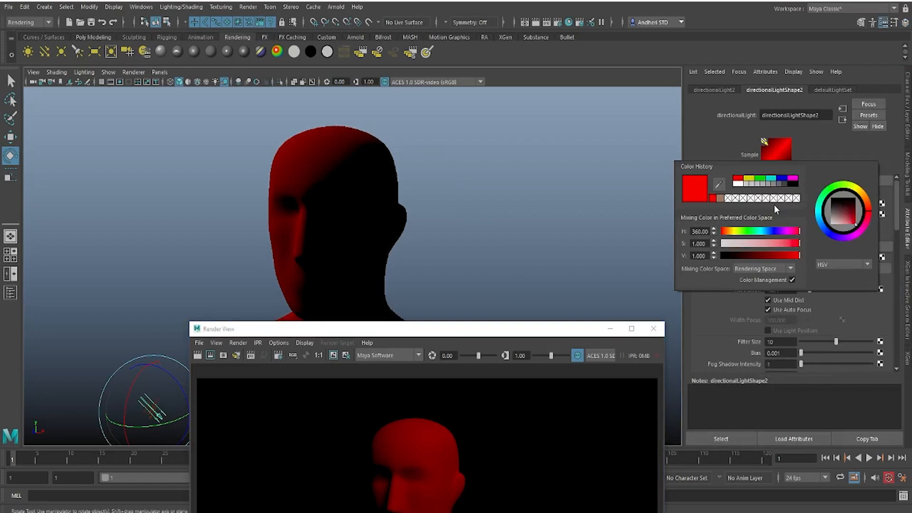
{"action": "left_click", "coordinate": [781, 177]}
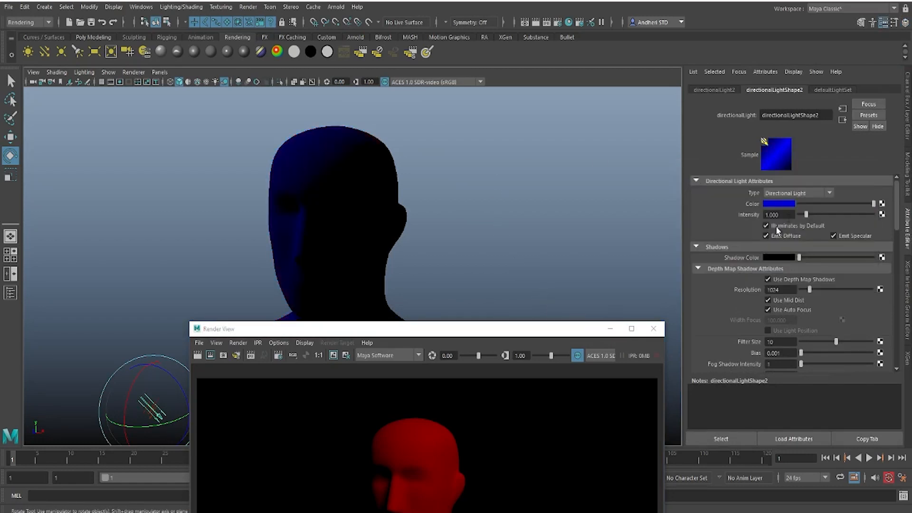
Step: Set the blue directional light's intensity to 0.7 and turn off its depth map shadows
{"action": "left_click_drag", "start_coordinate": [788, 215], "coordinate": [688, 207]}
{"action": "key", "text": "BackSpace"}
{"action": "type", "text": "0.7"}
{"action": "key", "text": "Return"}
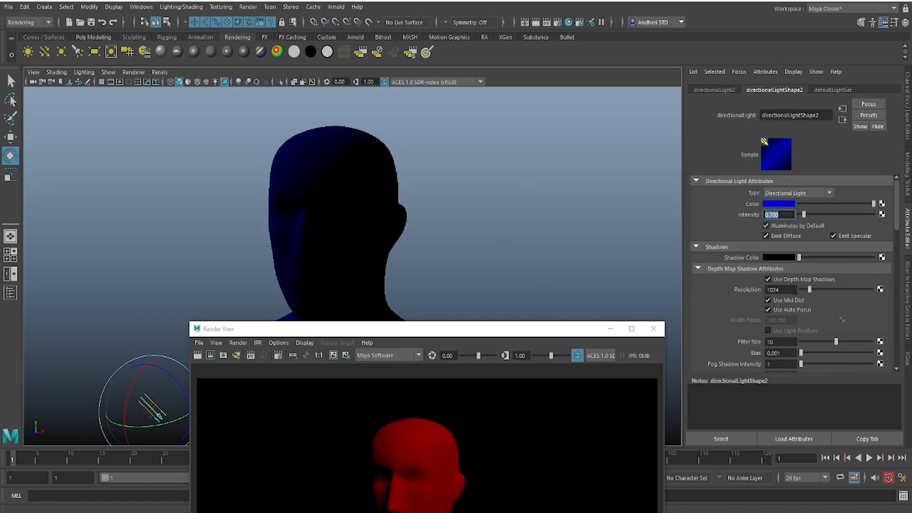
{"action": "left_click", "coordinate": [768, 279]}
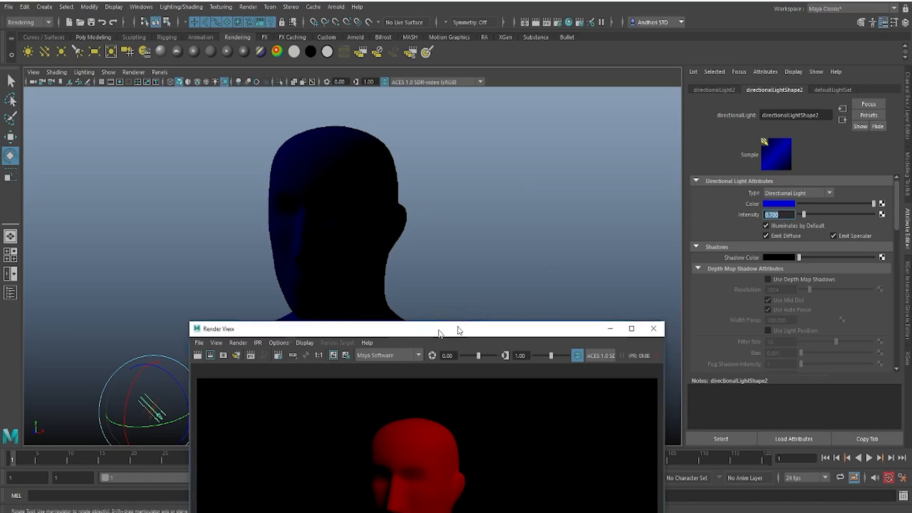
Step: Move the render window beside the head and rotate the blue directional light to cover more of the face
{"action": "left_click_drag", "start_coordinate": [458, 331], "coordinate": [723, 76]}
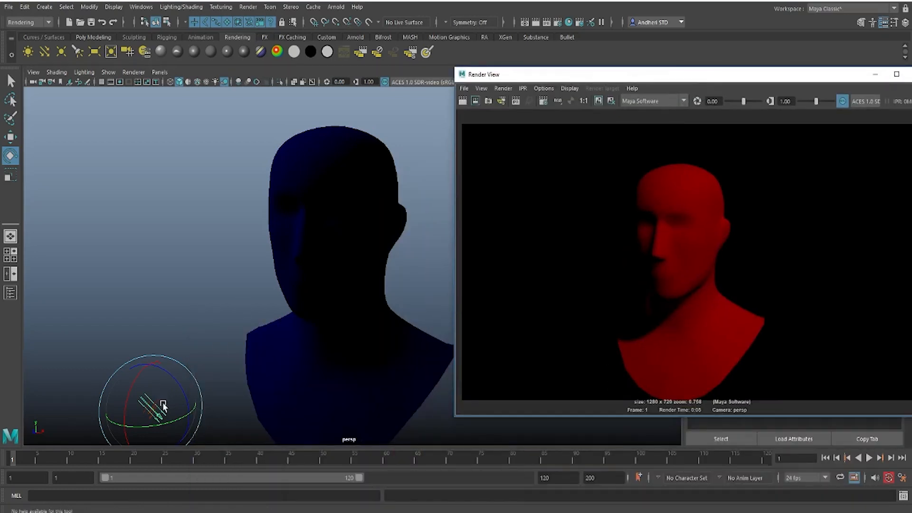
{"action": "mouse_move", "coordinate": [163, 406]}
{"action": "left_mouse_down"}
{"action": "mouse_move", "coordinate": [184, 410]}
{"action": "mouse_move", "coordinate": [177, 428]}
{"action": "mouse_move", "coordinate": [185, 431]}
{"action": "mouse_move", "coordinate": [174, 430]}
{"action": "mouse_move", "coordinate": [168, 410]}
{"action": "mouse_move", "coordinate": [155, 417]}
{"action": "mouse_move", "coordinate": [148, 409]}
{"action": "left_mouse_up"}
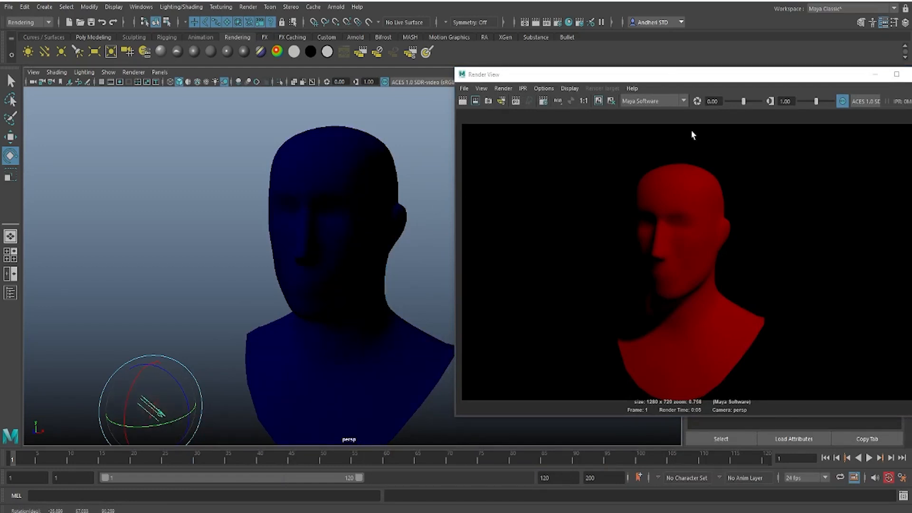
Step: Render a region around the whole bust with the red and blue lights and inspect the result up close
{"action": "left_click", "coordinate": [599, 102]}
{"action": "left_click_drag", "start_coordinate": [559, 142], "coordinate": [794, 422]}
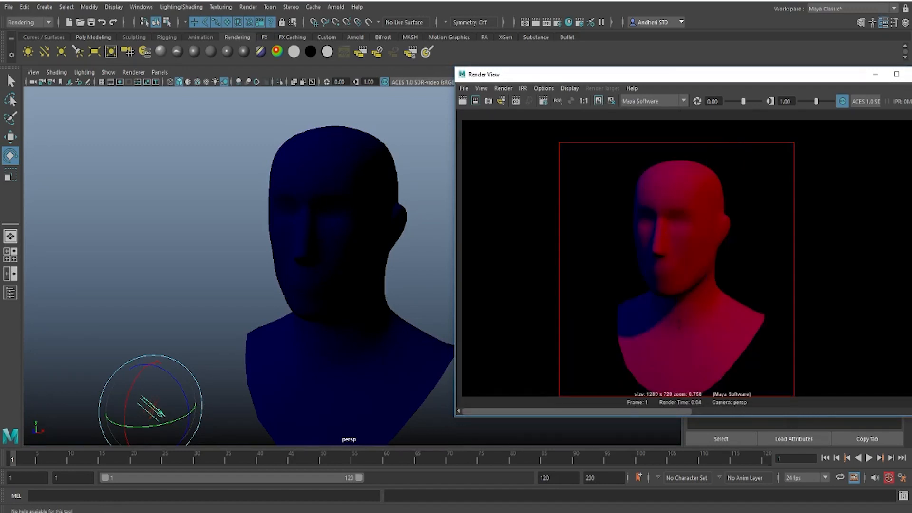
{"action": "scroll", "coordinate": [651, 245], "scroll_direction": "up", "scroll_amount": 3}
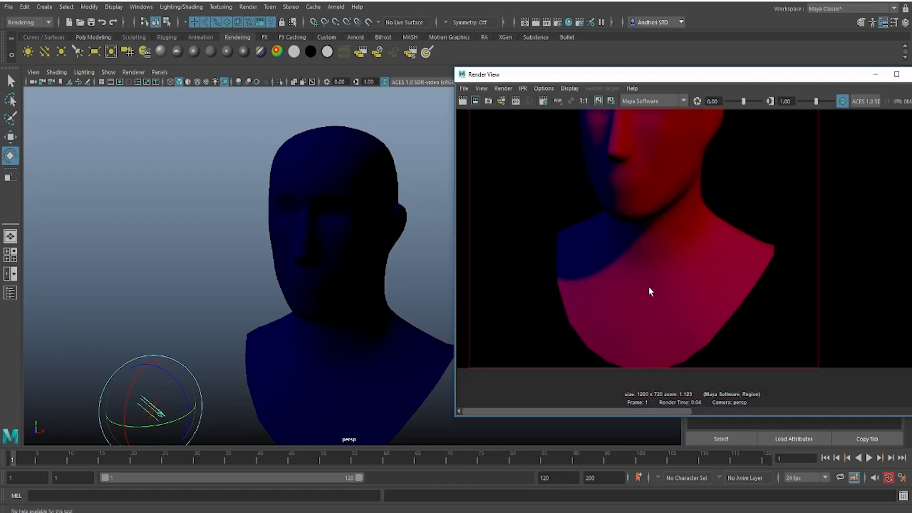
{"action": "scroll", "coordinate": [649, 286], "scroll_direction": "down", "scroll_amount": 2}
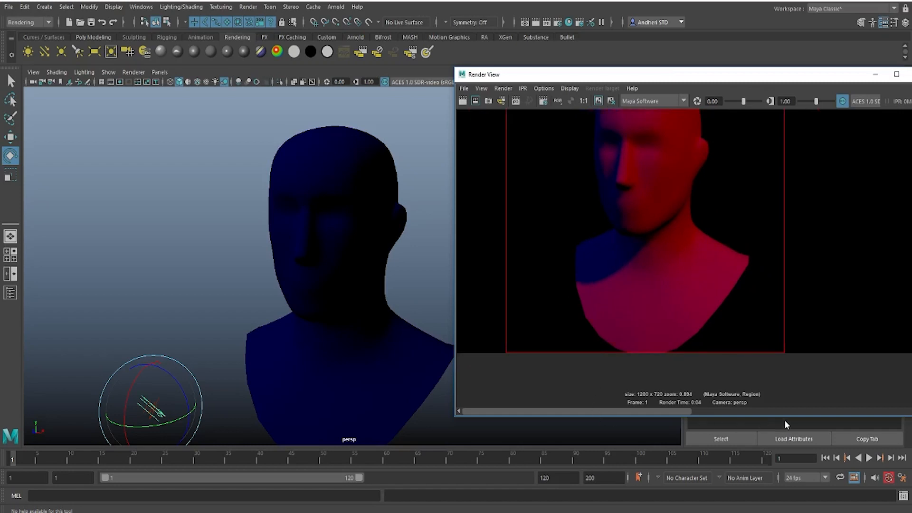
{"action": "left_click_drag", "start_coordinate": [785, 420], "coordinate": [505, 404]}
{"action": "scroll", "coordinate": [634, 242], "scroll_direction": "down", "scroll_amount": 3}
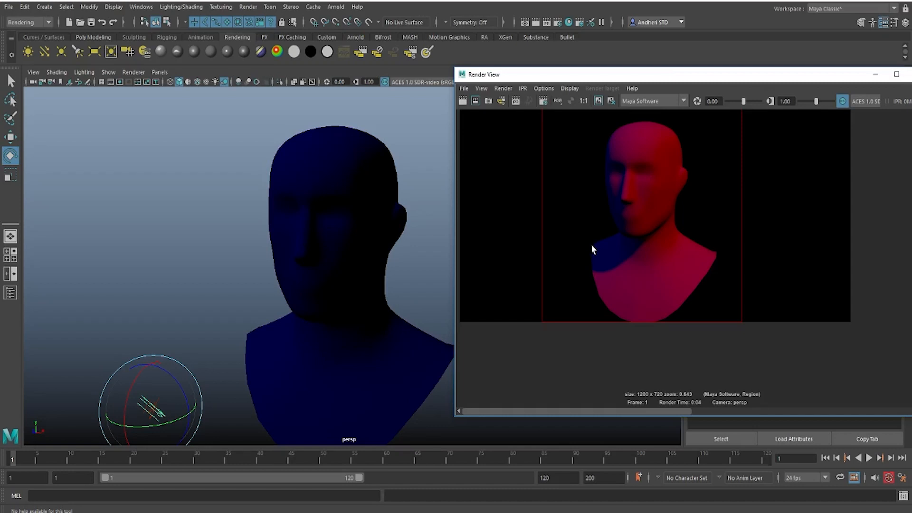
Step: Duplicate the blue directional light and rotate the copy so it only grazes the shadowed edge of the head
{"action": "left_click", "coordinate": [183, 326]}
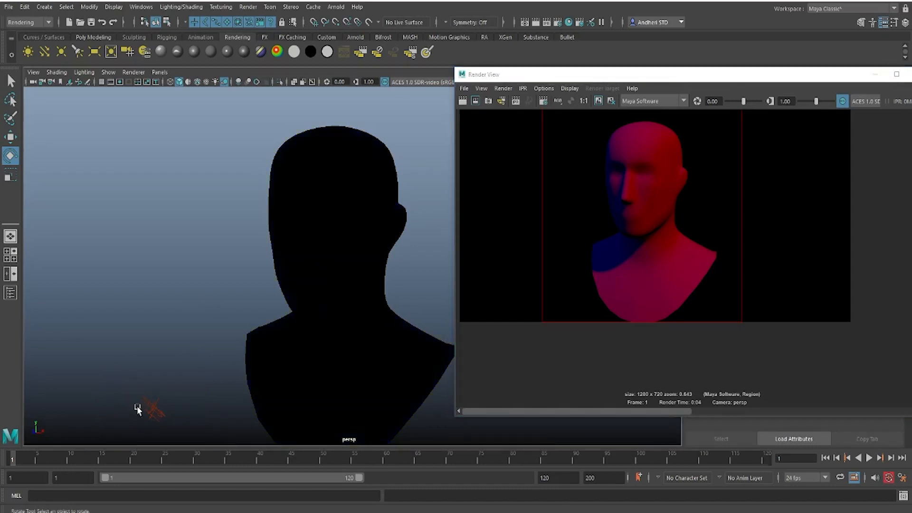
{"action": "left_click", "coordinate": [151, 402]}
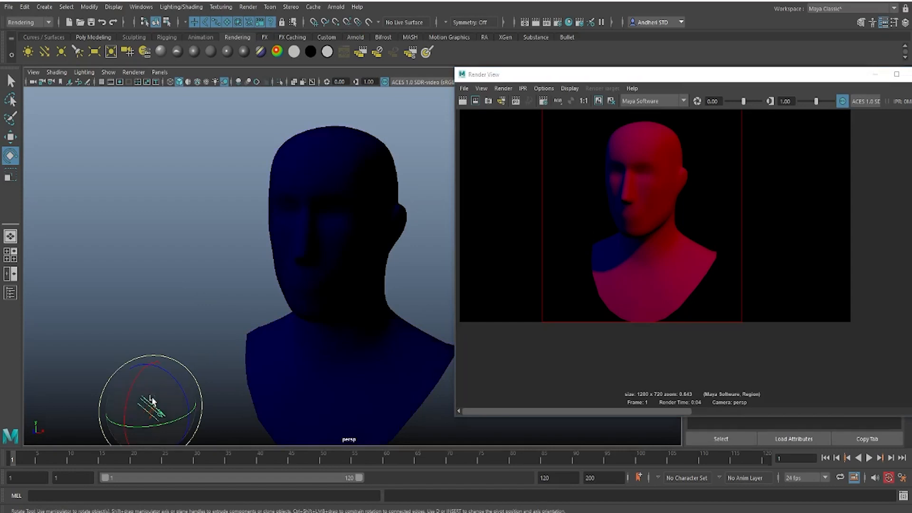
{"action": "key", "text": "e"}
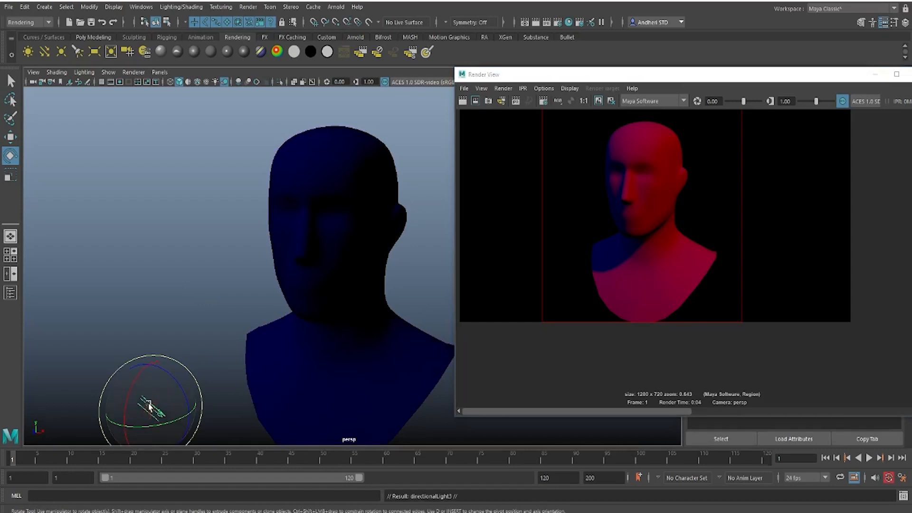
{"action": "mouse_move", "coordinate": [148, 403]}
{"action": "left_mouse_down"}
{"action": "mouse_move", "coordinate": [192, 421]}
{"action": "mouse_move", "coordinate": [141, 372]}
{"action": "mouse_move", "coordinate": [139, 349]}
{"action": "mouse_move", "coordinate": [146, 412]}
{"action": "mouse_move", "coordinate": [138, 435]}
{"action": "mouse_move", "coordinate": [154, 396]}
{"action": "left_mouse_up"}
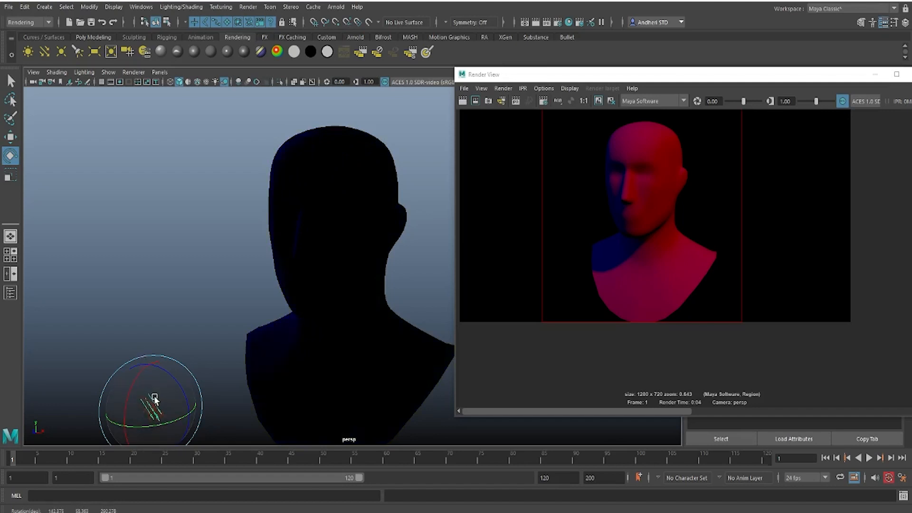
Step: Set the new duplicate light's color to green and turn on its depth map shadows
{"action": "left_click_drag", "start_coordinate": [718, 76], "coordinate": [432, 309]}
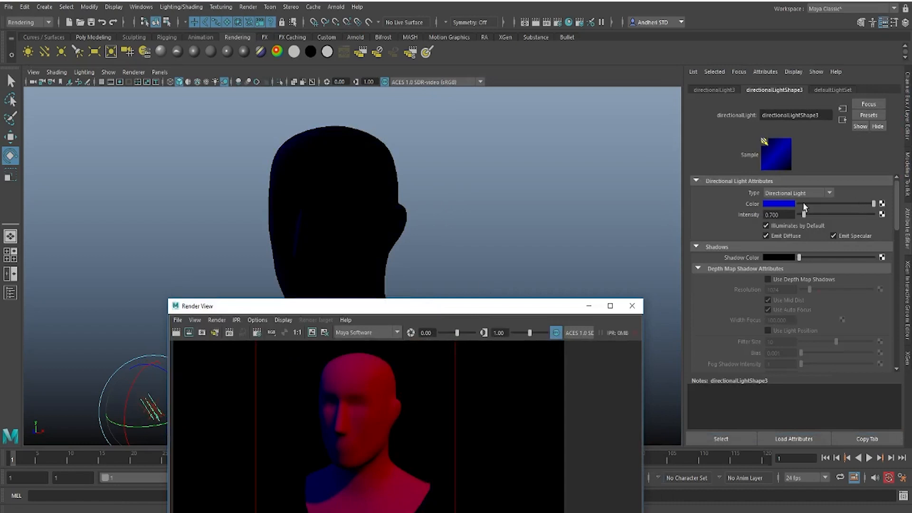
{"action": "left_click", "coordinate": [781, 204]}
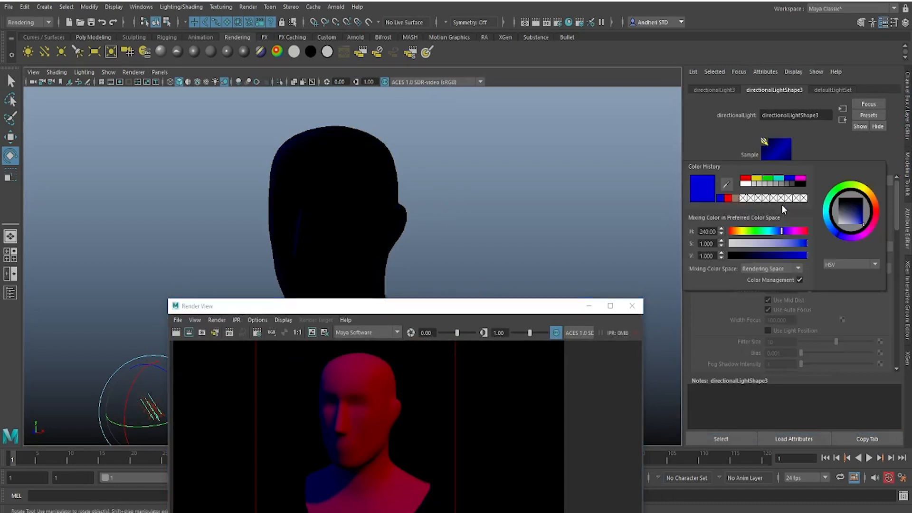
{"action": "left_click", "coordinate": [768, 178]}
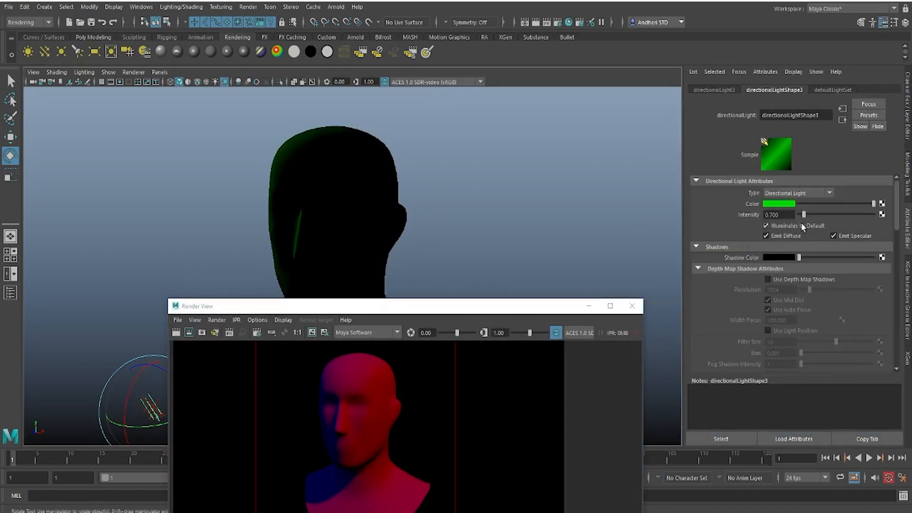
{"action": "left_click", "coordinate": [781, 281]}
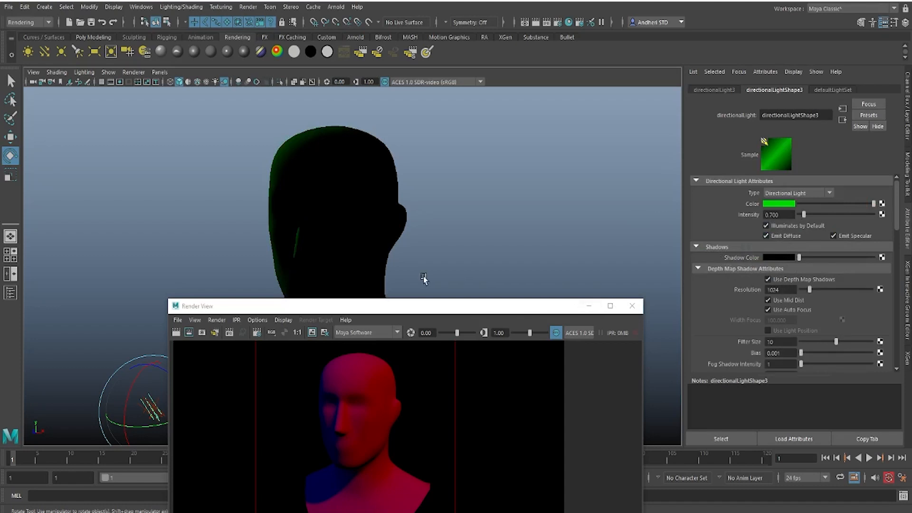
Step: Place the render window beside the head and rotate the green light to about 132, 42, 302 for a thin rim
{"action": "left_click_drag", "start_coordinate": [414, 306], "coordinate": [508, 282]}
{"action": "left_click_drag", "start_coordinate": [627, 206], "coordinate": [655, 114]}
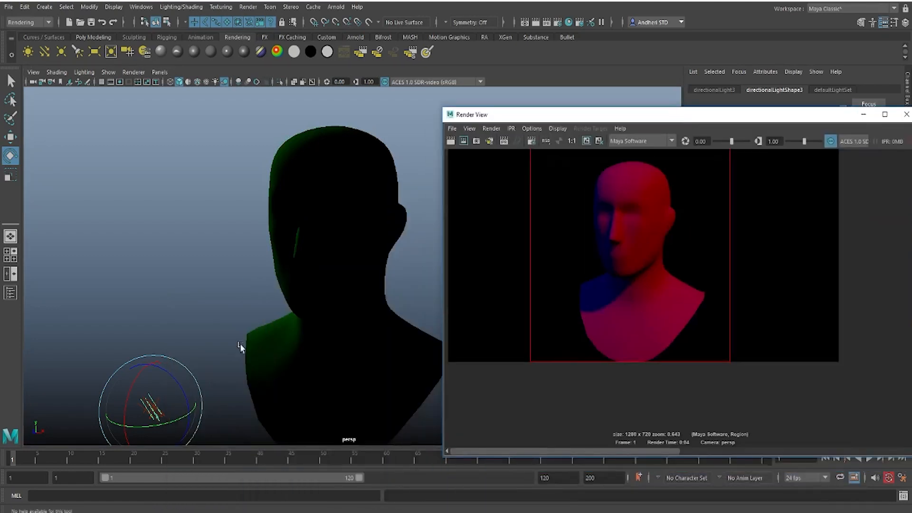
{"action": "left_click_drag", "start_coordinate": [155, 397], "coordinate": [148, 393]}
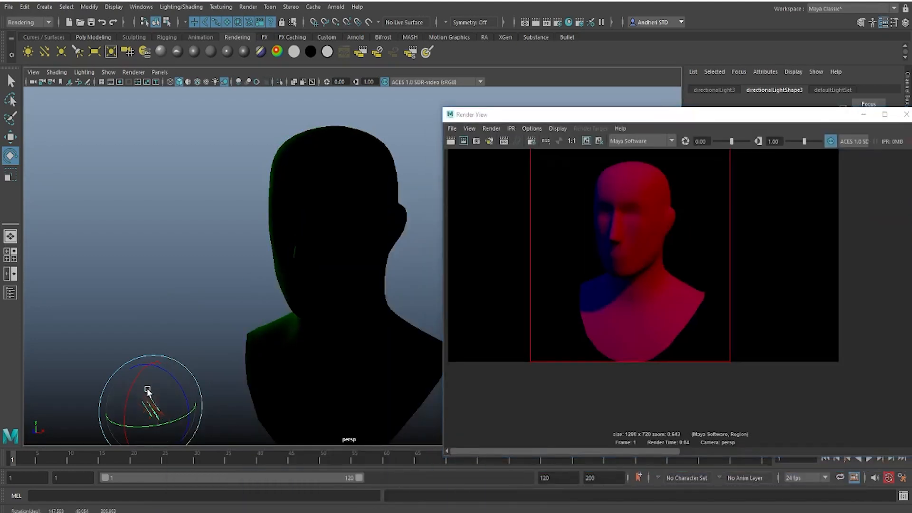
{"action": "mouse_move", "coordinate": [177, 365]}
{"action": "left_mouse_down"}
{"action": "mouse_move", "coordinate": [166, 392]}
{"action": "mouse_move", "coordinate": [153, 385]}
{"action": "mouse_move", "coordinate": [178, 381]}
{"action": "left_mouse_up"}
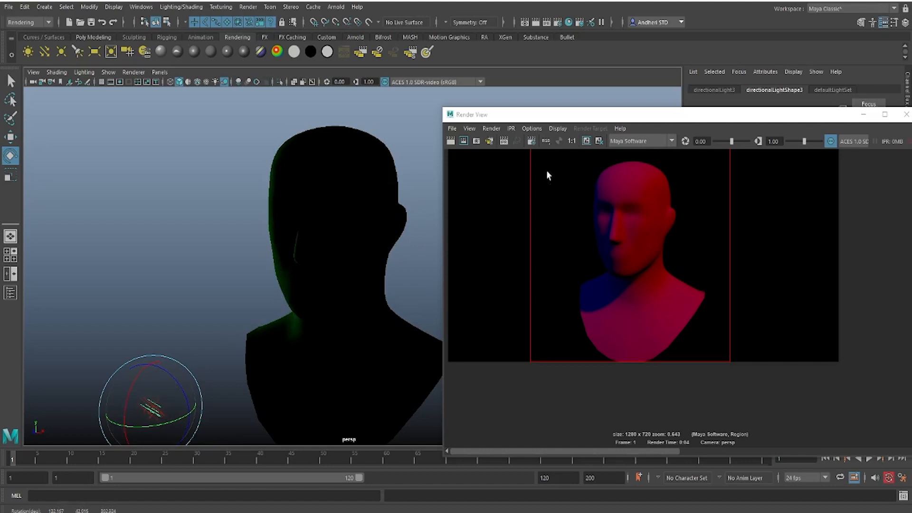
Step: Raise the green light's intensity to 3.548 and rotate it slightly to narrow the rim along the head
{"action": "left_click_drag", "start_coordinate": [737, 127], "coordinate": [595, 344]}
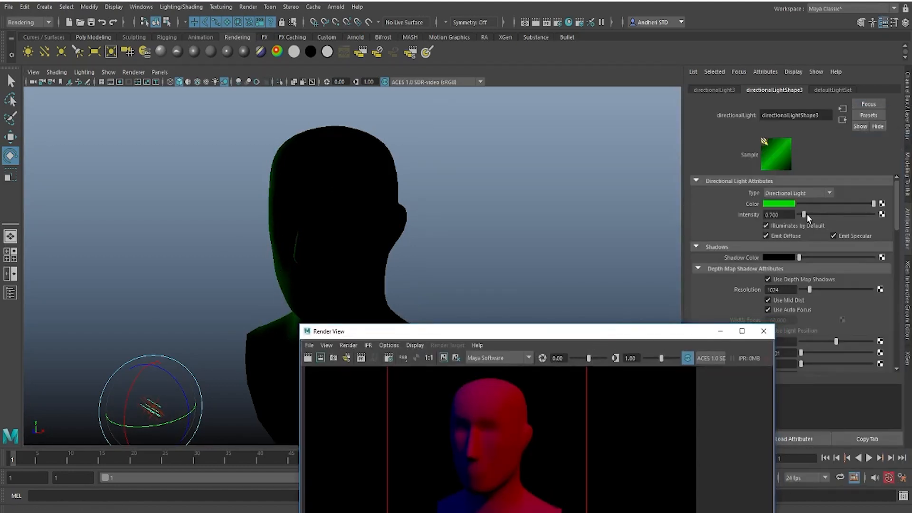
{"action": "left_click_drag", "start_coordinate": [808, 217], "coordinate": [826, 217]}
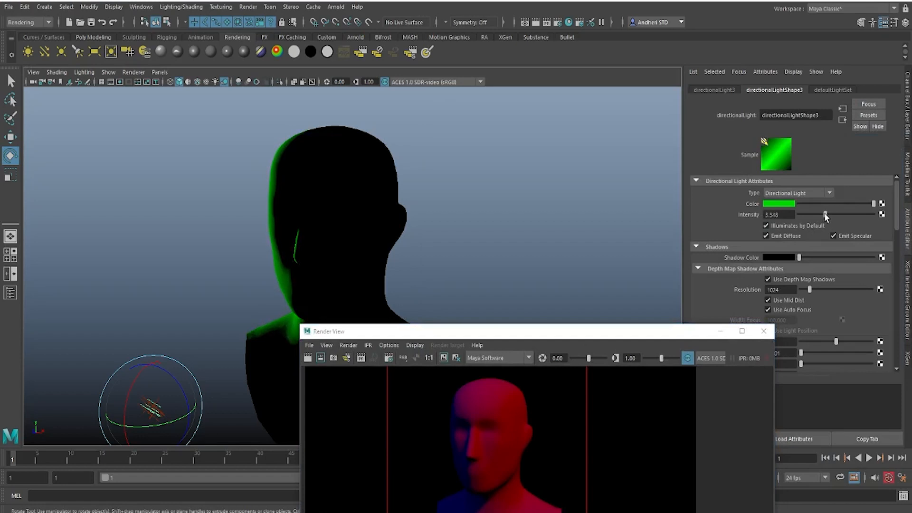
{"action": "left_click_drag", "start_coordinate": [152, 407], "coordinate": [149, 409]}
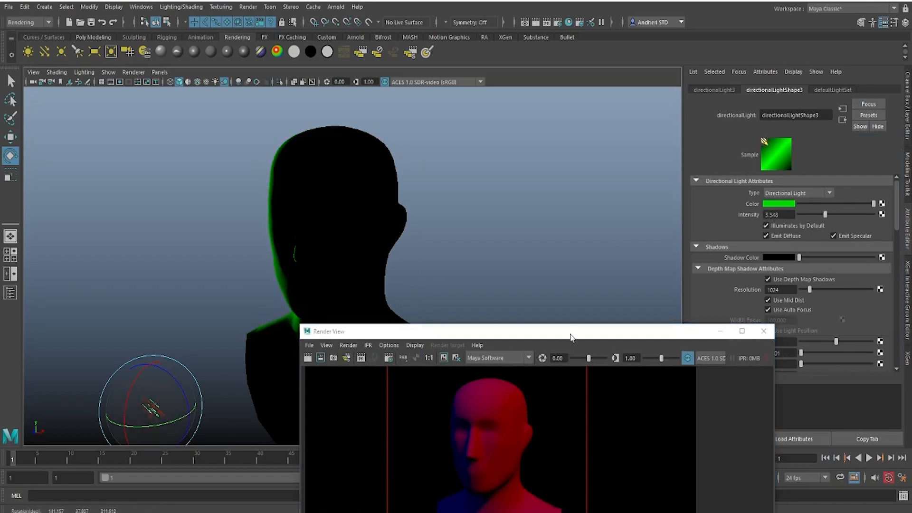
Step: Render a region around the bust with the green rim light and move the render window up beside the head
{"action": "left_click_drag", "start_coordinate": [571, 338], "coordinate": [594, 164]}
{"action": "scroll", "coordinate": [591, 264], "scroll_direction": "down", "scroll_amount": 2}
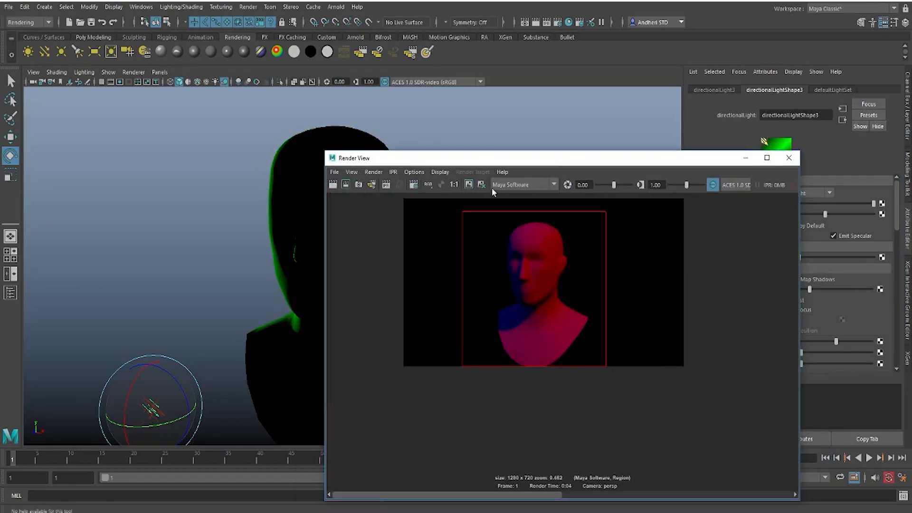
{"action": "left_click", "coordinate": [469, 185]}
{"action": "left_click_drag", "start_coordinate": [611, 395], "coordinate": [446, 184]}
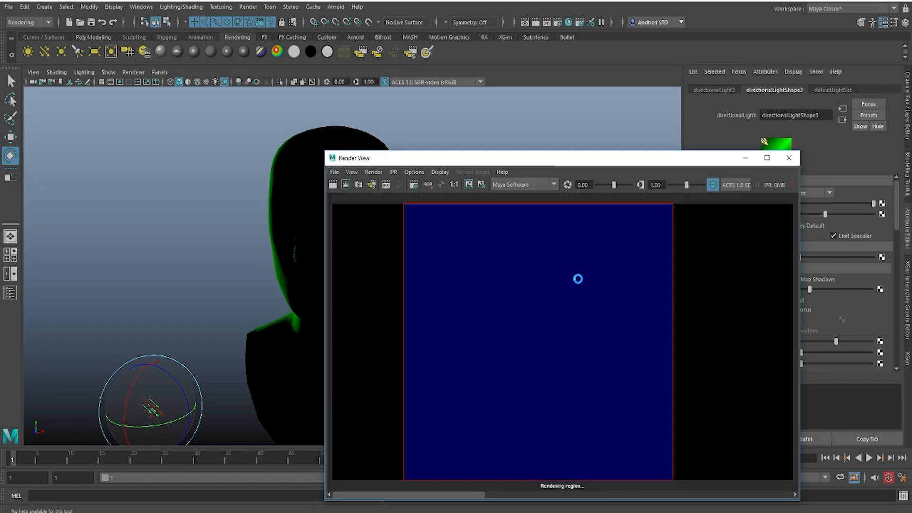
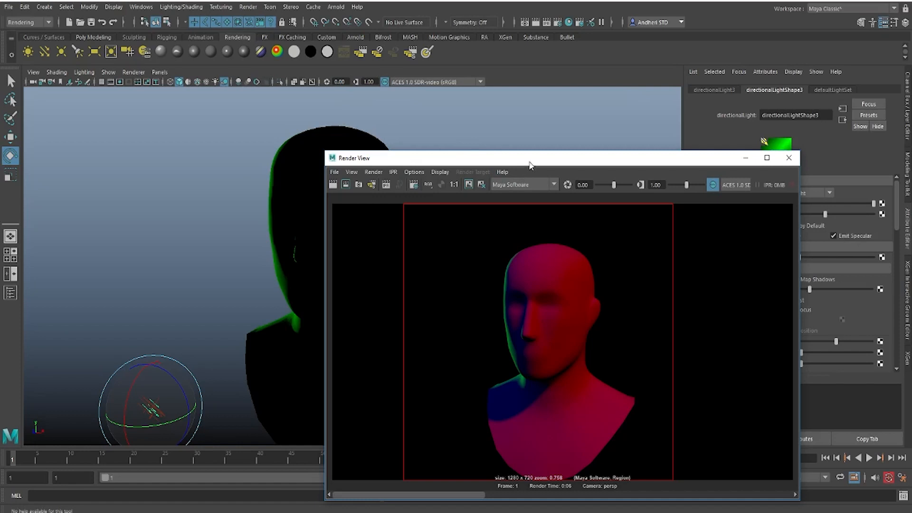
{"action": "left_click_drag", "start_coordinate": [531, 163], "coordinate": [585, 85]}
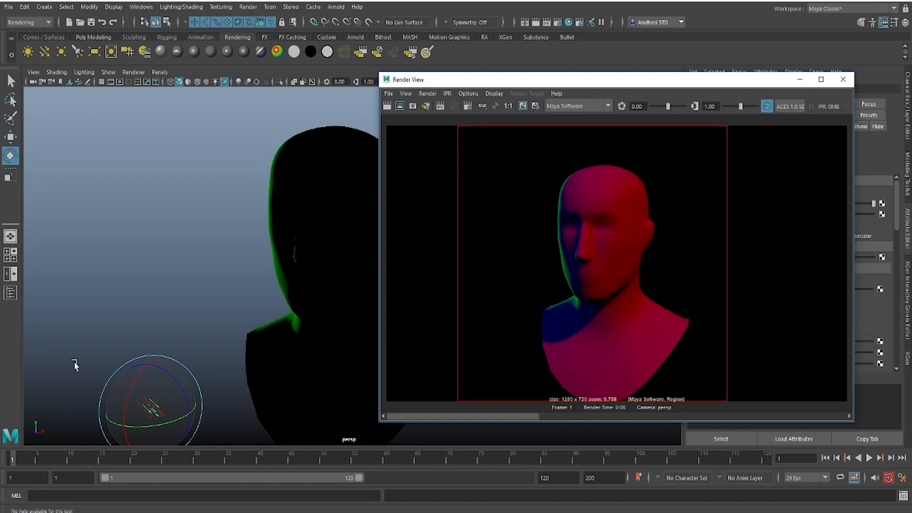
{"action": "left_click", "coordinate": [153, 367]}
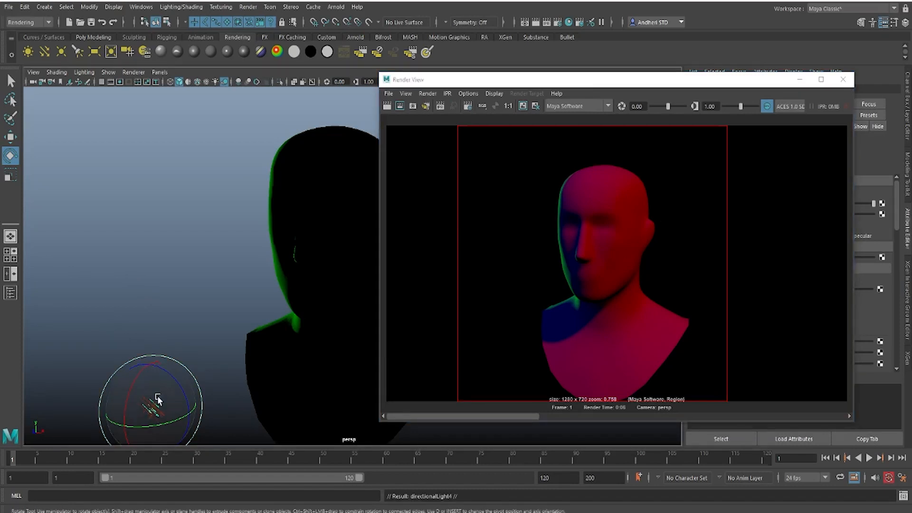
{"action": "left_click_drag", "start_coordinate": [152, 389], "coordinate": [194, 407]}
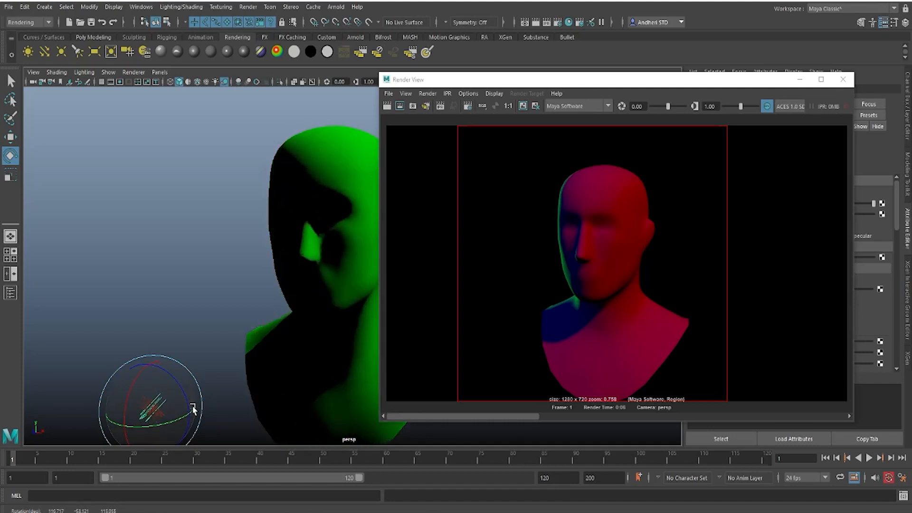
{"action": "left_click", "coordinate": [169, 347]}
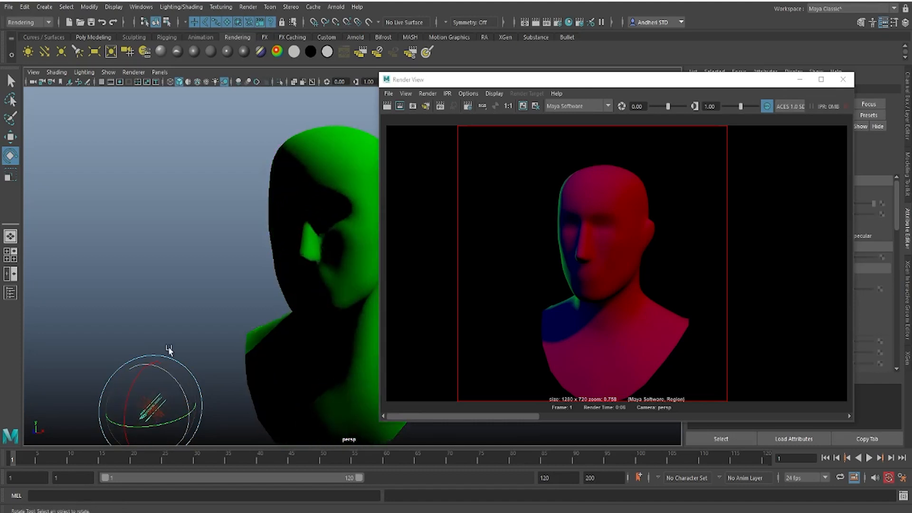
Step: Duplicate directionalLight1 from the Outliner and rotate the copy to light the opposite side of the head
{"action": "left_click", "coordinate": [141, 7]}
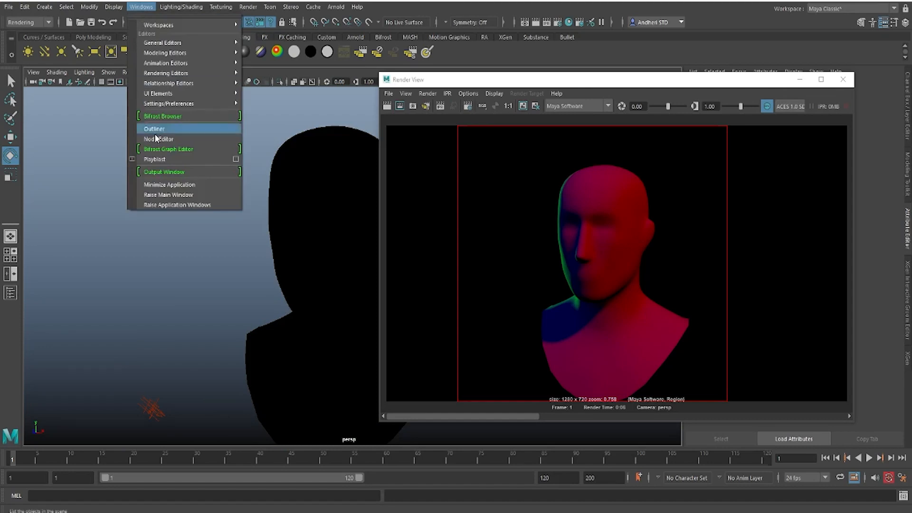
{"action": "left_click", "coordinate": [159, 130]}
{"action": "left_click", "coordinate": [120, 245]}
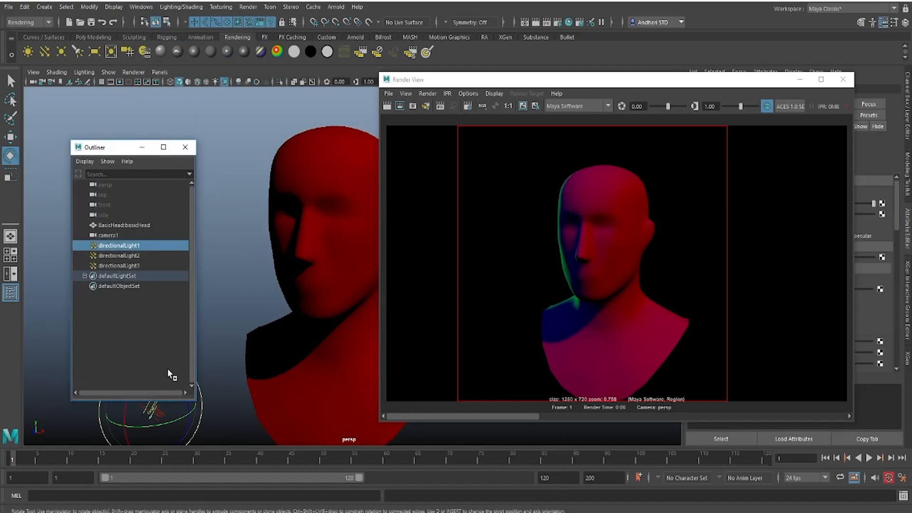
{"action": "key", "text": "ctrl+d"}
{"action": "left_click_drag", "start_coordinate": [117, 139], "coordinate": [83, 91]}
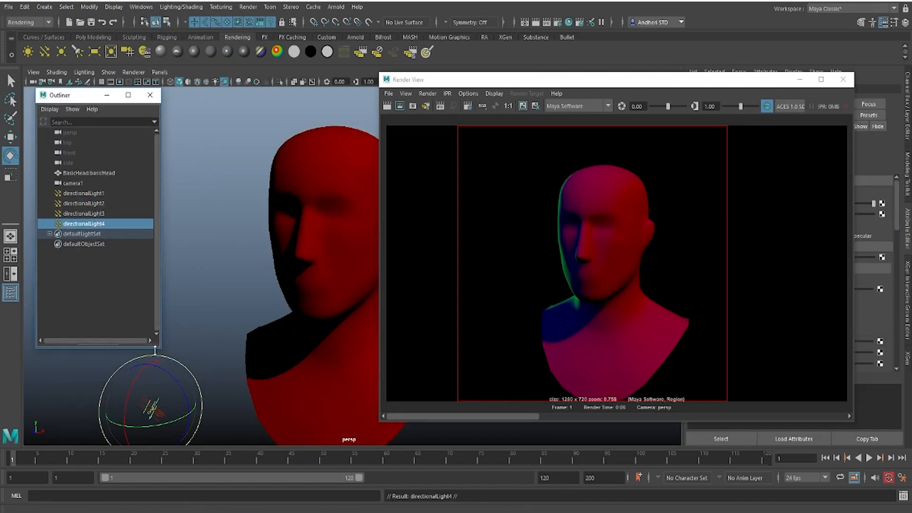
{"action": "left_click_drag", "start_coordinate": [163, 396], "coordinate": [189, 384]}
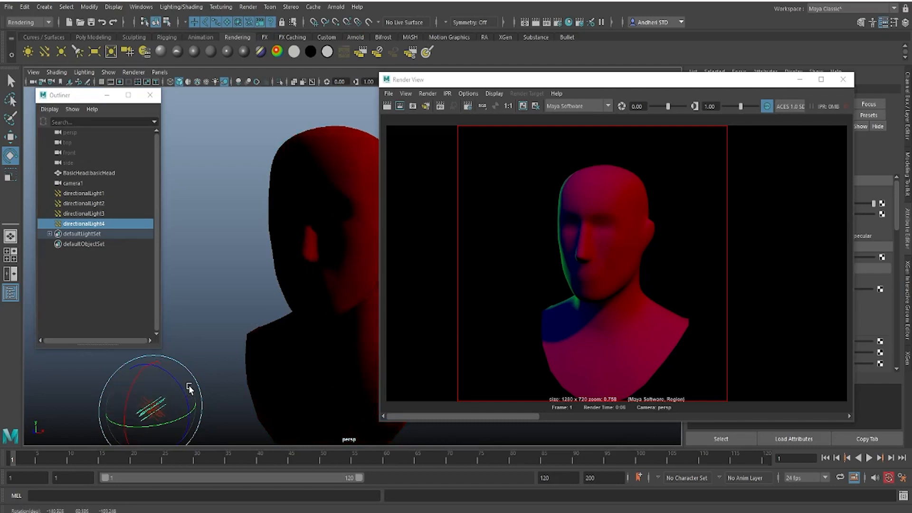
Step: Turn off depth map shadows on the duplicated red light and set its intensity to 1.5
{"action": "left_click_drag", "start_coordinate": [650, 85], "coordinate": [450, 103]}
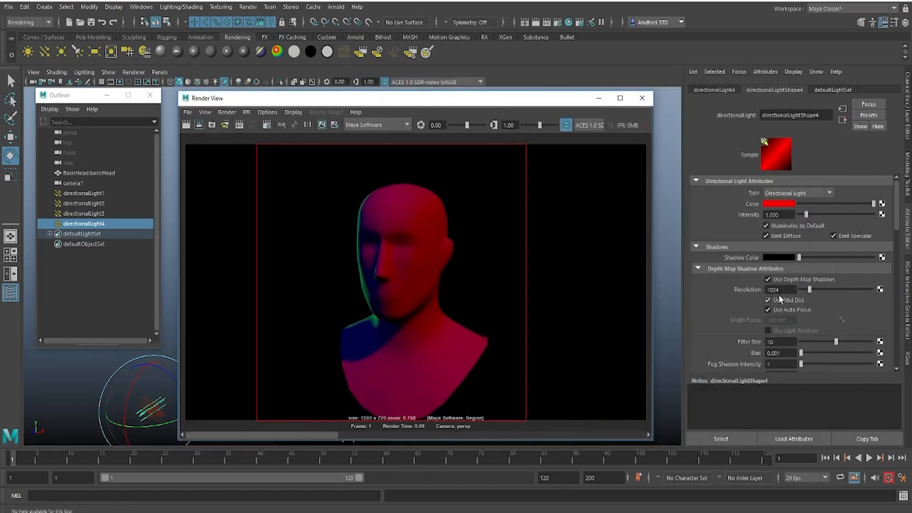
{"action": "left_click", "coordinate": [768, 280]}
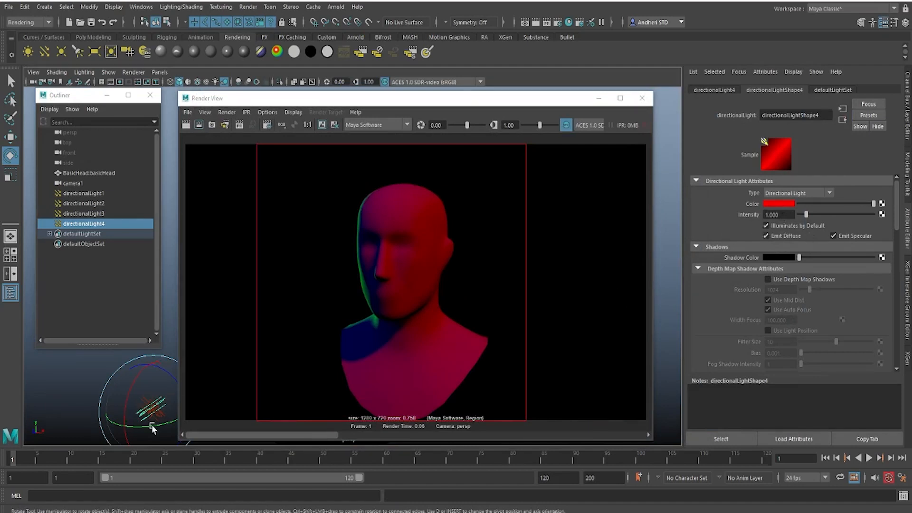
{"action": "double_click", "coordinate": [772, 215]}
{"action": "type", "text": "1.5"}
{"action": "key", "text": "Return"}
Step: Render the full frame again with the additional red light
{"action": "left_click", "coordinate": [323, 125]}
{"action": "left_click", "coordinate": [323, 125]}
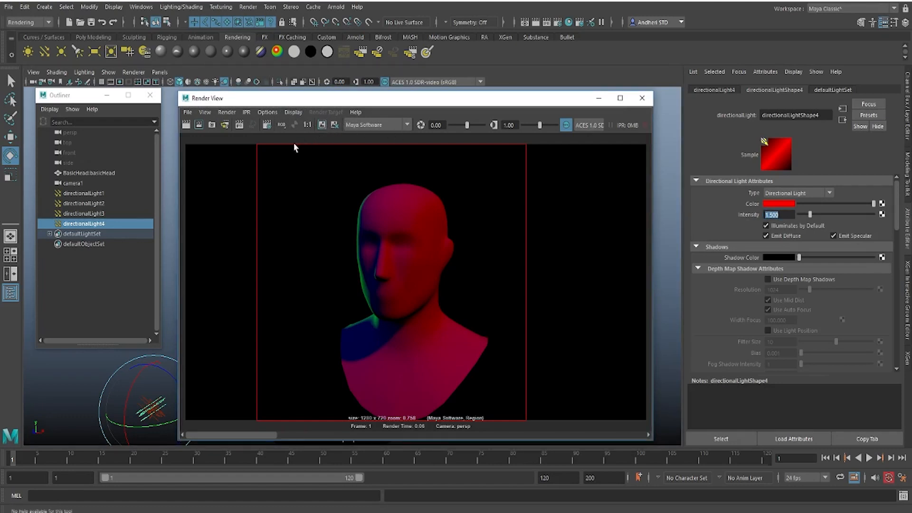
{"action": "left_click", "coordinate": [323, 125]}
{"action": "right_click", "coordinate": [190, 132]}
{"action": "left_click", "coordinate": [216, 155]}
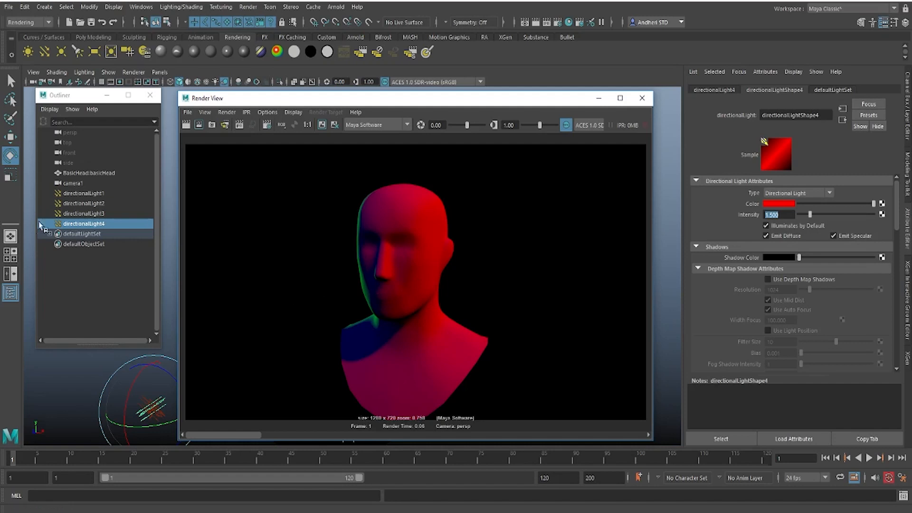
Step: Select directionalLight1 through directionalLight4 in the Outliner and group them
{"action": "left_click", "coordinate": [77, 193], "text": "shift"}
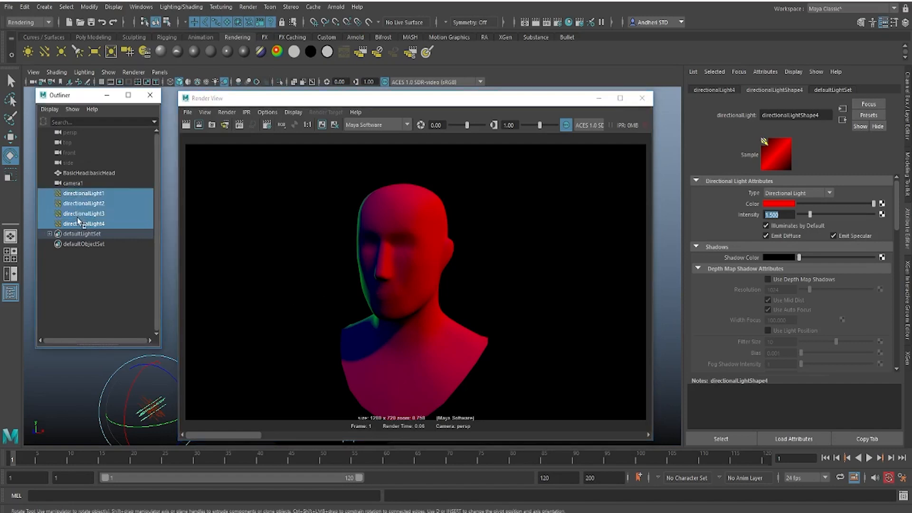
{"action": "key", "text": "ctrl+g"}
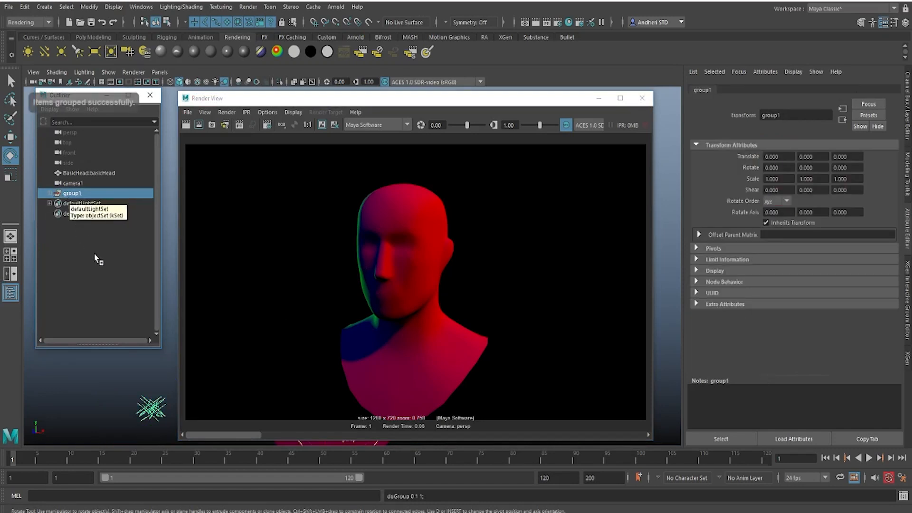
Step: Select the light group in the Outliner and center its pivot on the lights
{"action": "left_click", "coordinate": [95, 266]}
{"action": "left_click", "coordinate": [68, 192]}
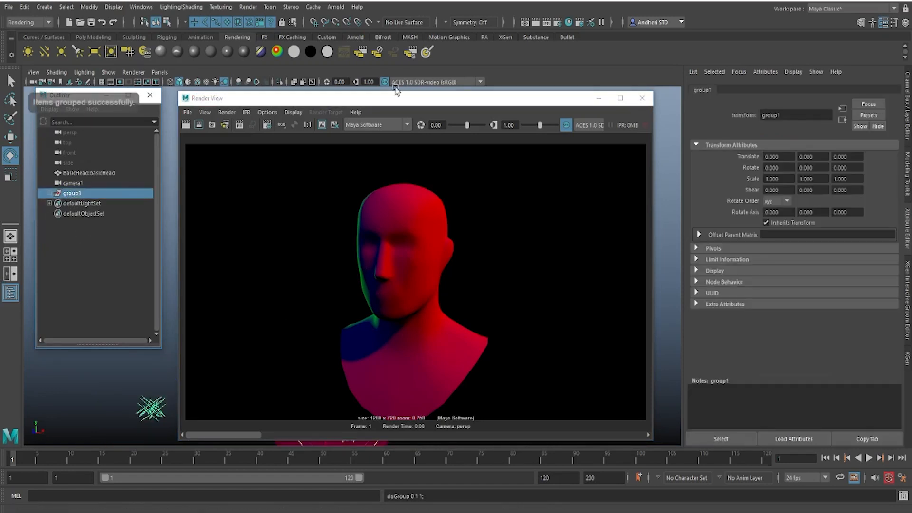
{"action": "left_click_drag", "start_coordinate": [377, 102], "coordinate": [798, 190]}
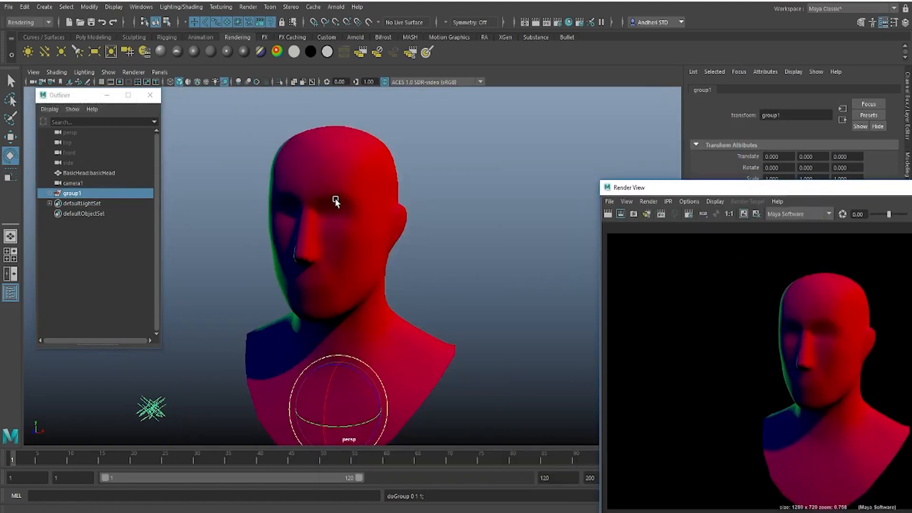
{"action": "left_click_drag", "start_coordinate": [336, 198], "coordinate": [426, 211], "text": "alt"}
{"action": "right_click_drag", "start_coordinate": [427, 211], "coordinate": [421, 221], "text": "alt"}
{"action": "middle_click_drag", "start_coordinate": [420, 221], "coordinate": [425, 176], "text": "alt"}
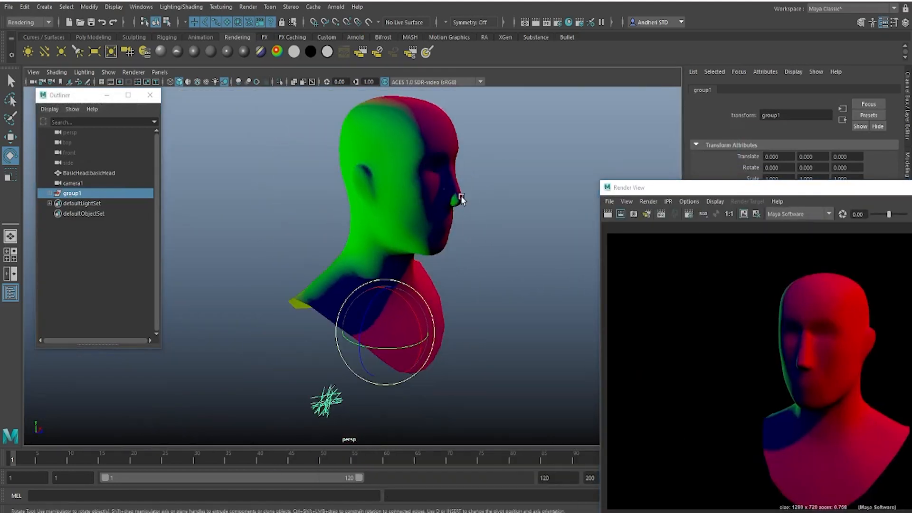
{"action": "right_click_drag", "start_coordinate": [460, 199], "coordinate": [409, 208], "text": "alt"}
{"action": "middle_click_drag", "start_coordinate": [409, 208], "coordinate": [406, 211], "text": "alt"}
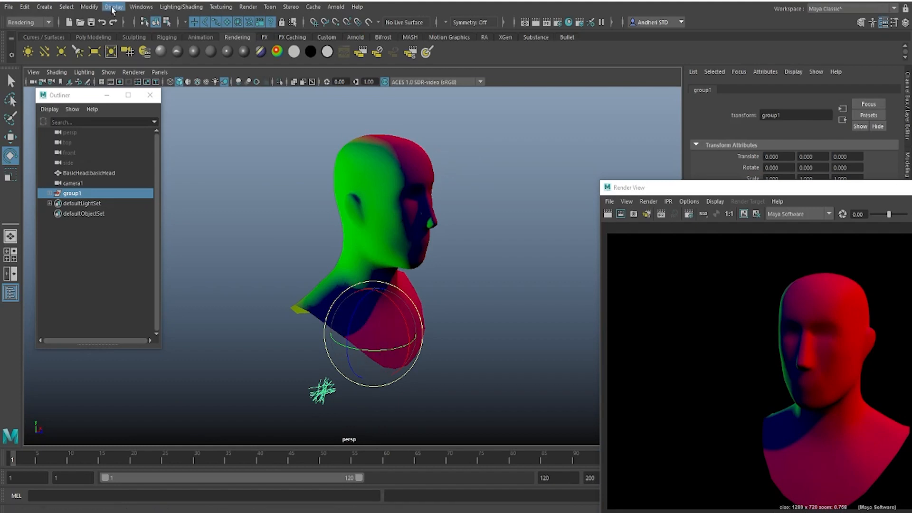
{"action": "left_click", "coordinate": [95, 9]}
{"action": "left_click", "coordinate": [109, 82]}
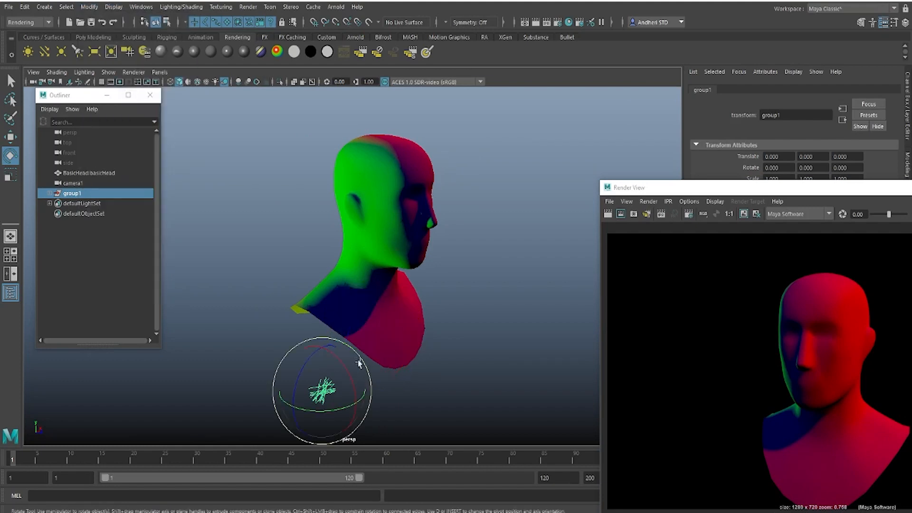
Step: Rotate the light group about -72° around the Y axis and render the persp view
{"action": "left_click_drag", "start_coordinate": [332, 414], "coordinate": [283, 407]}
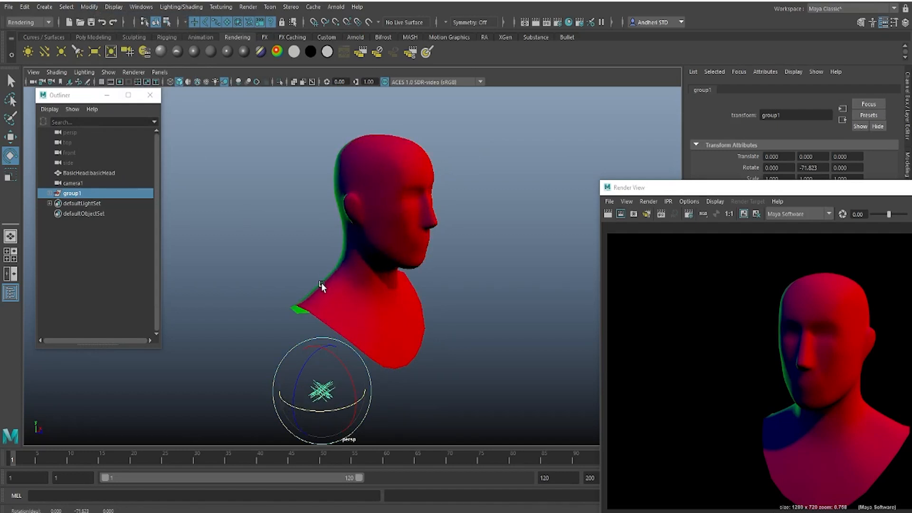
{"action": "right_click", "coordinate": [617, 214]}
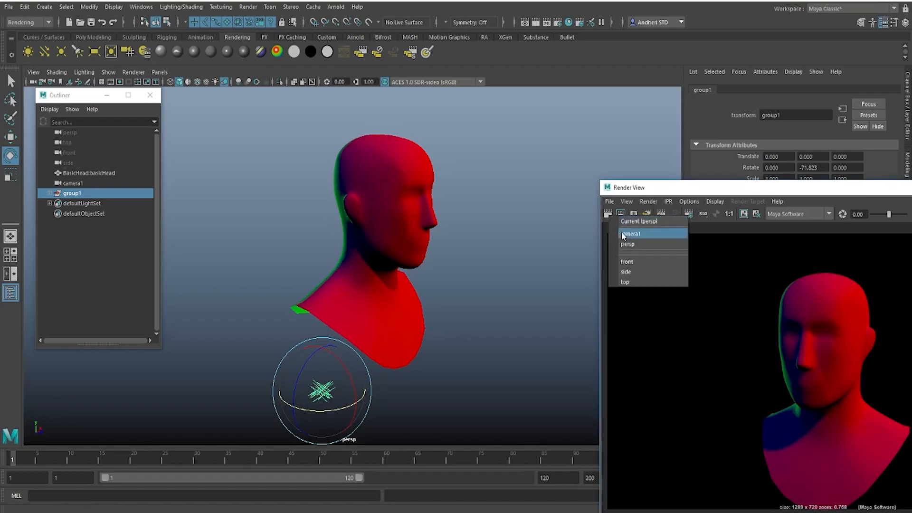
{"action": "left_click", "coordinate": [627, 244]}
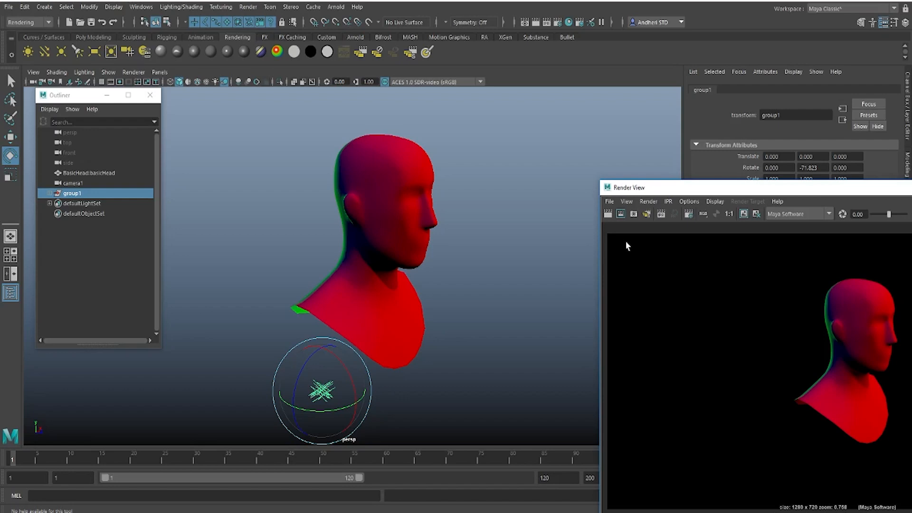
{"action": "left_click_drag", "start_coordinate": [706, 187], "coordinate": [548, 159]}
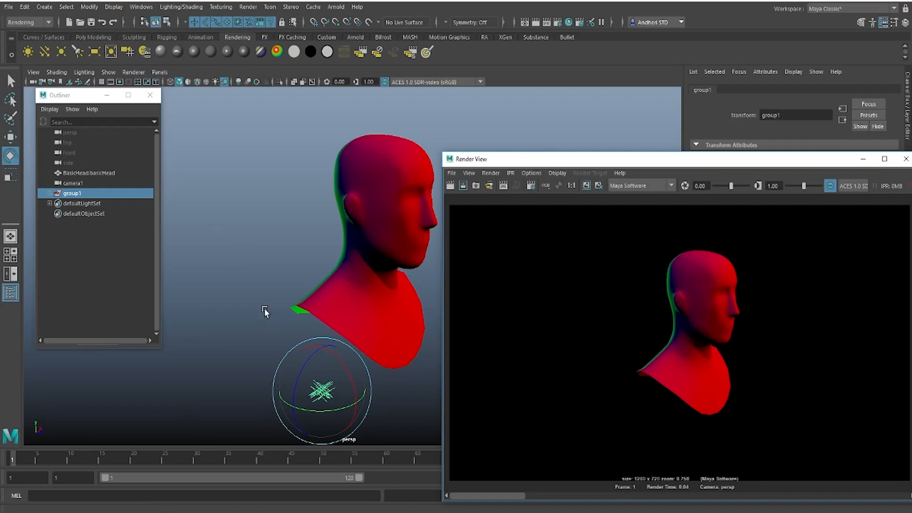
Step: Undo the light group's last rotation
{"action": "key", "text": "ctrl+z"}
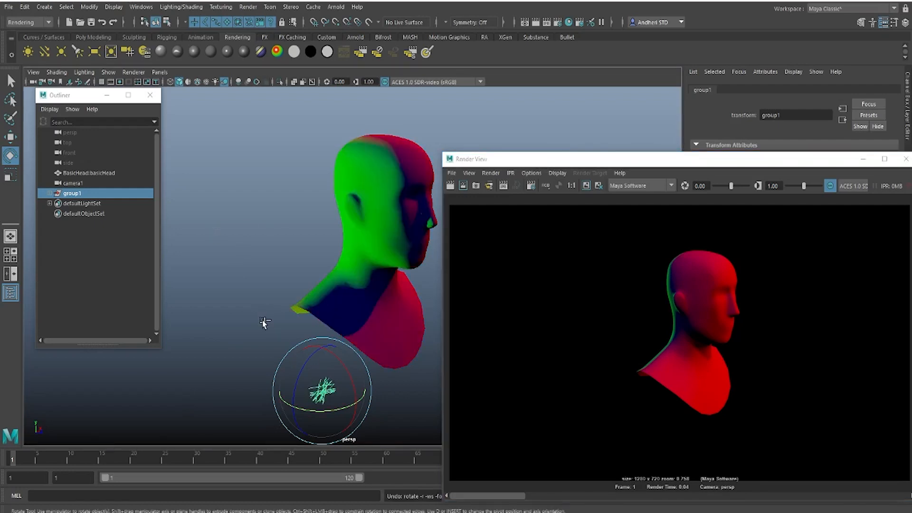
{"action": "left_click_drag", "start_coordinate": [586, 159], "coordinate": [675, 163]}
{"action": "left_click_drag", "start_coordinate": [402, 232], "coordinate": [367, 271]}
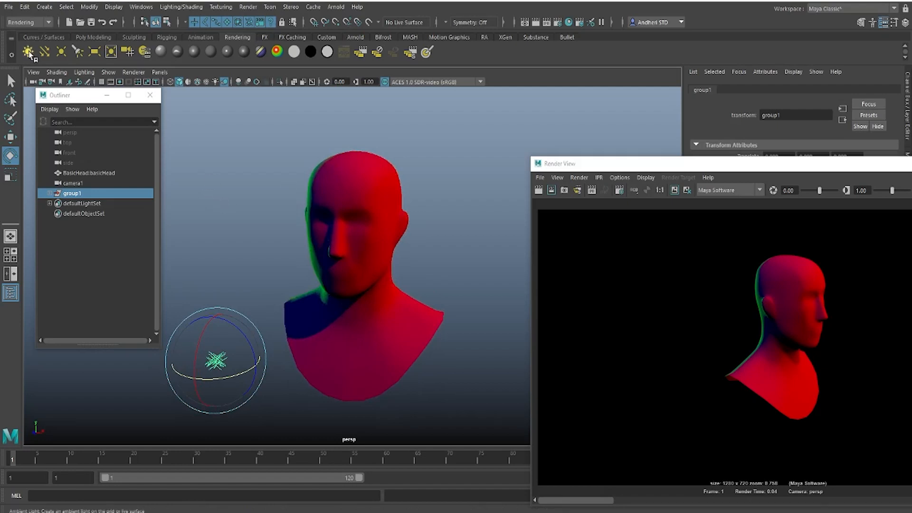
Step: Add an ambient light and move it about 12 units along Z toward the front of the head
{"action": "left_click", "coordinate": [29, 52]}
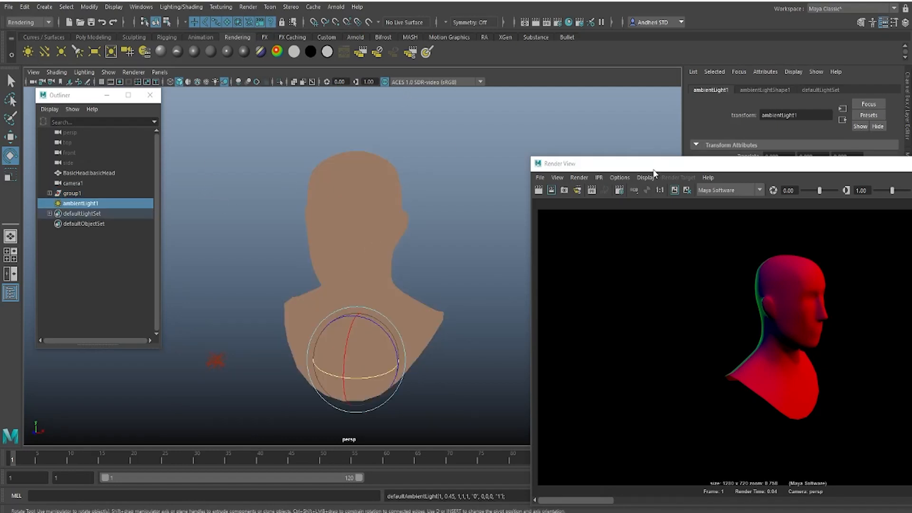
{"action": "left_click_drag", "start_coordinate": [655, 166], "coordinate": [357, 305]}
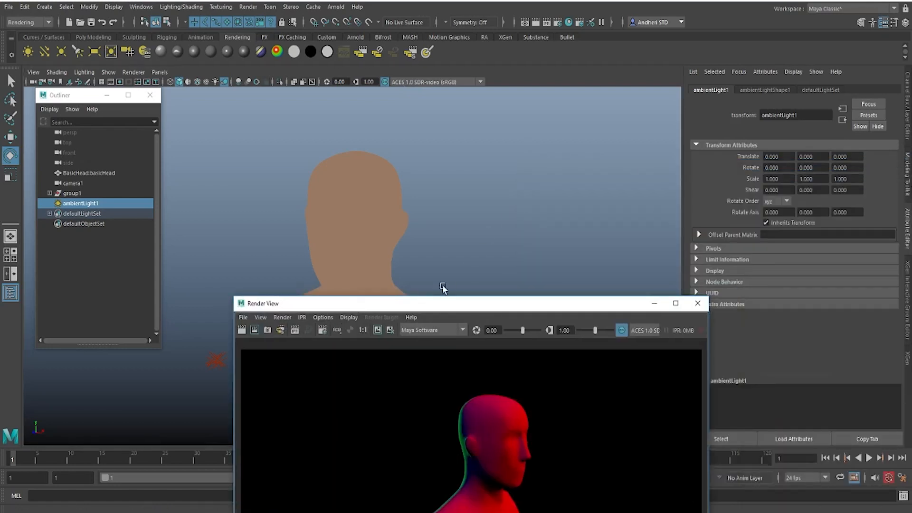
{"action": "left_click_drag", "start_coordinate": [427, 307], "coordinate": [604, 240]}
{"action": "left_click", "coordinate": [88, 249]}
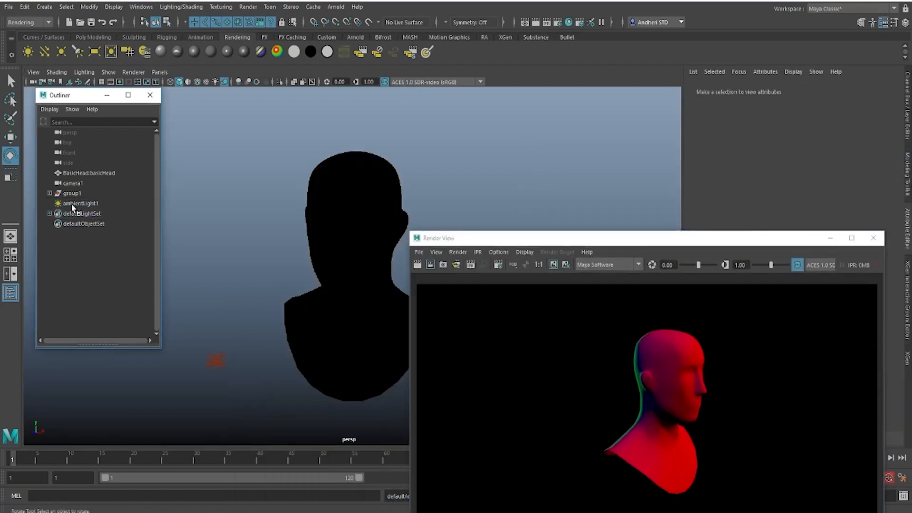
{"action": "left_click", "coordinate": [78, 203]}
{"action": "left_click", "coordinate": [9, 138]}
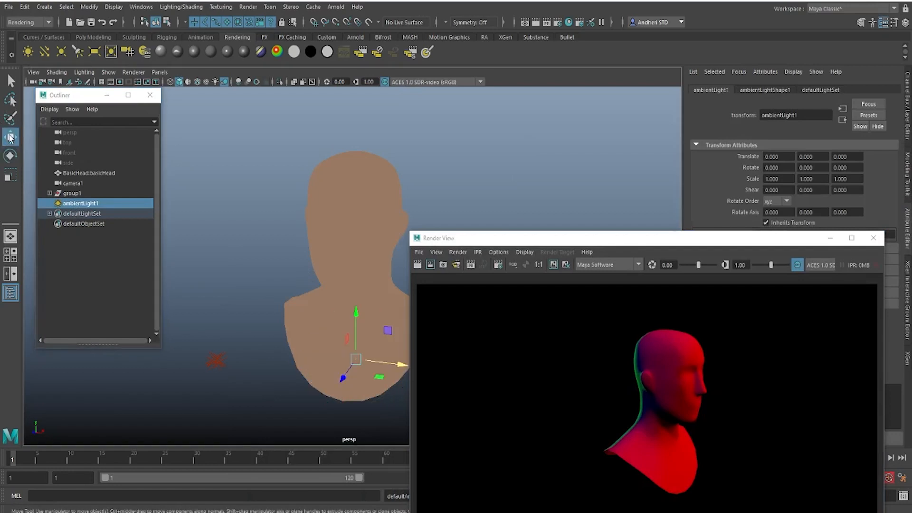
{"action": "left_click_drag", "start_coordinate": [341, 382], "coordinate": [270, 443]}
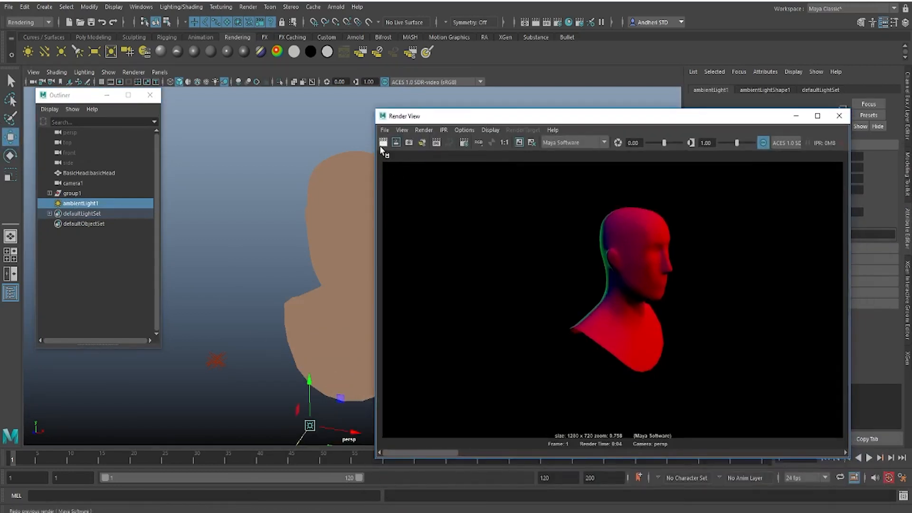
Step: Render the persp view with the ambient light and inspect the face up close
{"action": "right_click", "coordinate": [381, 146]}
{"action": "left_click", "coordinate": [402, 175]}
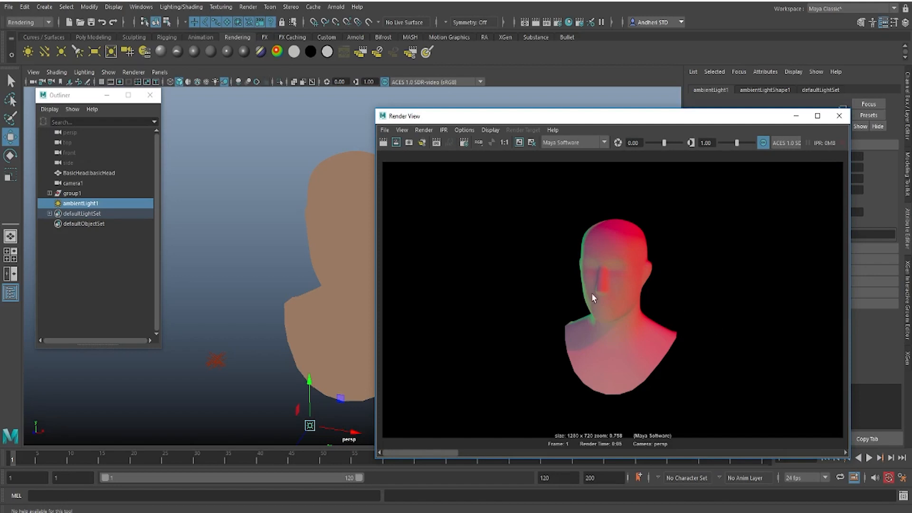
{"action": "scroll", "coordinate": [635, 299], "scroll_direction": "up", "scroll_amount": 5}
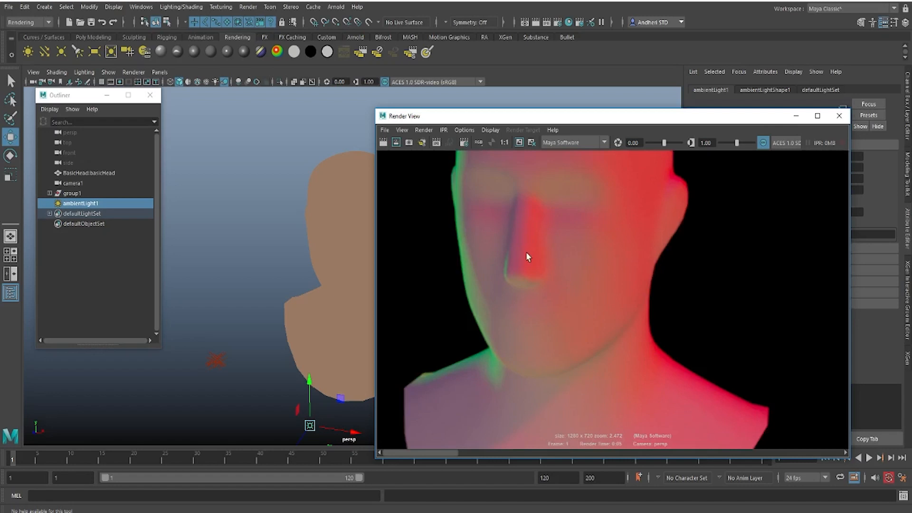
{"action": "scroll", "coordinate": [526, 257], "scroll_direction": "down", "scroll_amount": 1}
{"action": "scroll", "coordinate": [549, 305], "scroll_direction": "down", "scroll_amount": 1}
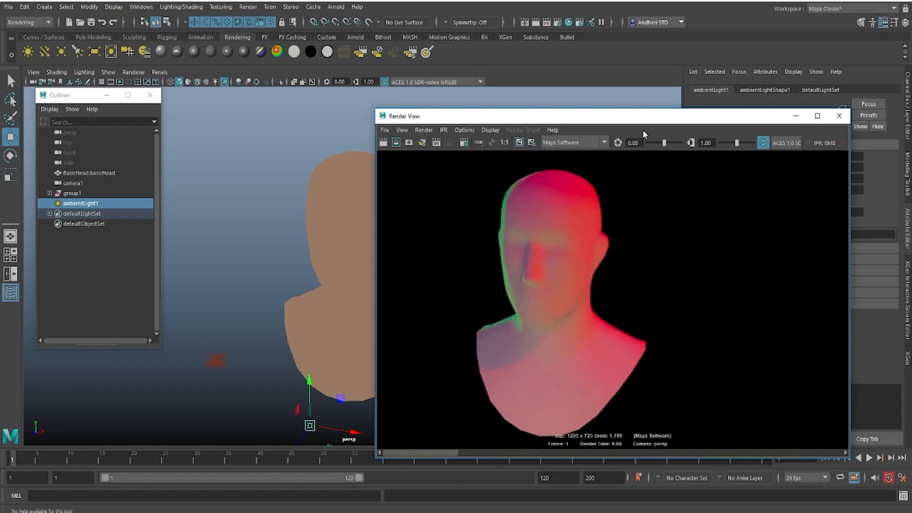
Step: Set the ambient light's intensity to 0.2
{"action": "left_click_drag", "start_coordinate": [643, 116], "coordinate": [513, 299]}
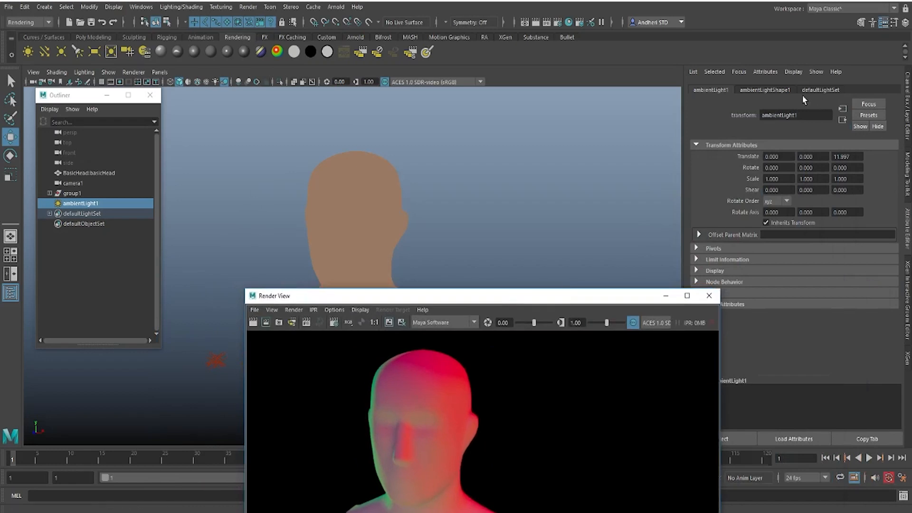
{"action": "left_click", "coordinate": [769, 89]}
{"action": "left_click", "coordinate": [775, 215]}
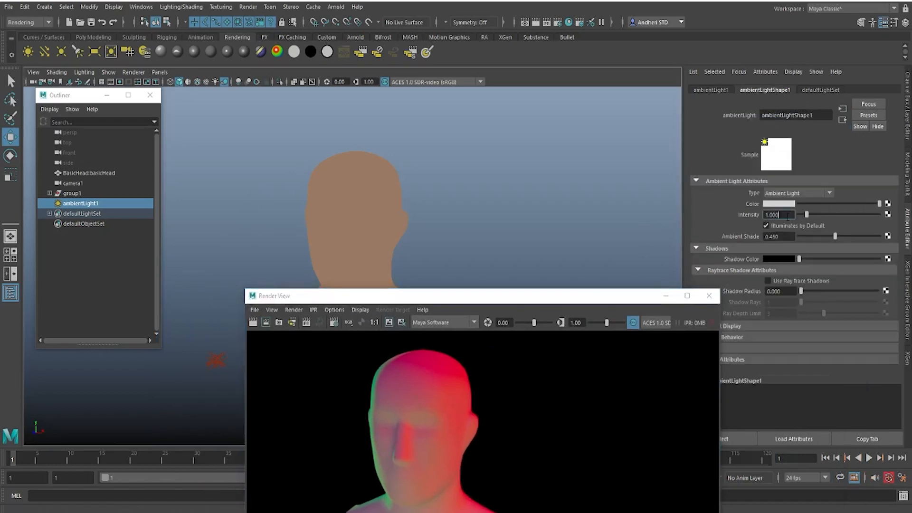
{"action": "key", "text": "BackSpace"}
{"action": "type", "text": ".2"}
{"action": "key", "text": "Return"}
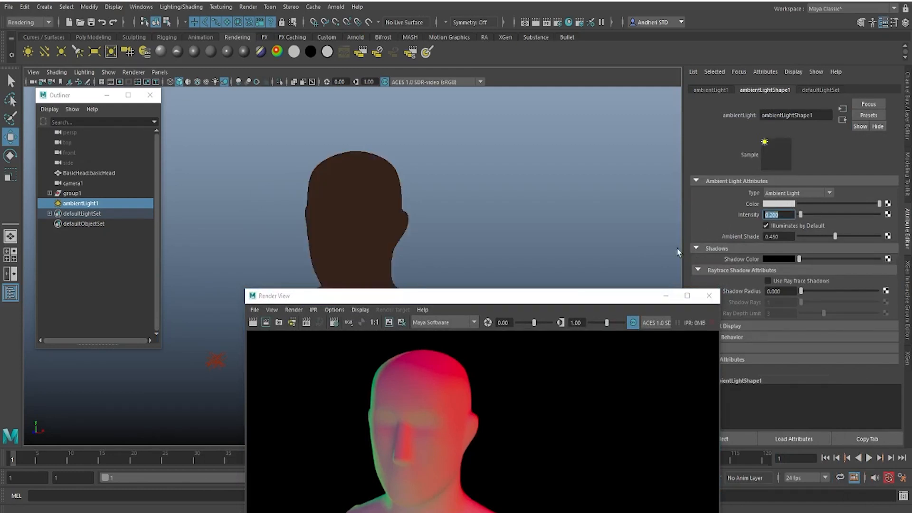
Step: Render the persp view again with the dimmed ambient light
{"action": "left_click_drag", "start_coordinate": [542, 300], "coordinate": [633, 72]}
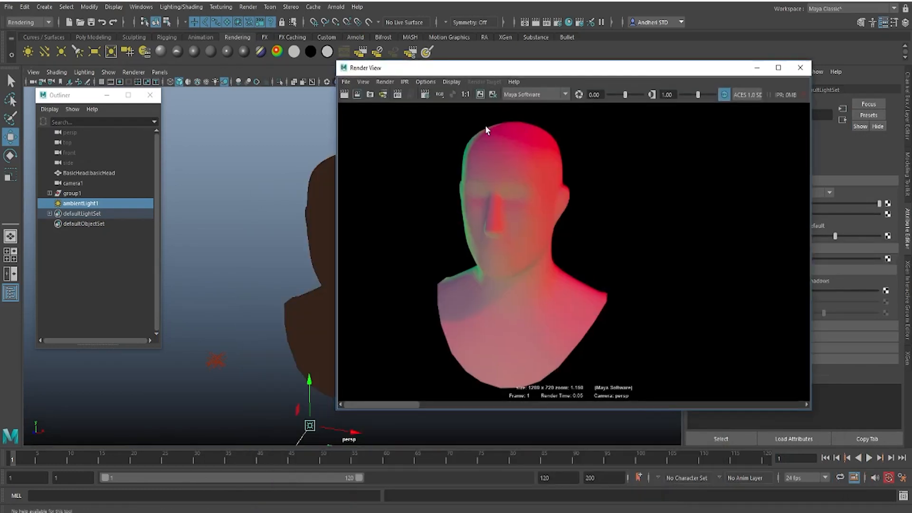
{"action": "right_click", "coordinate": [343, 98]}
{"action": "left_click", "coordinate": [361, 126]}
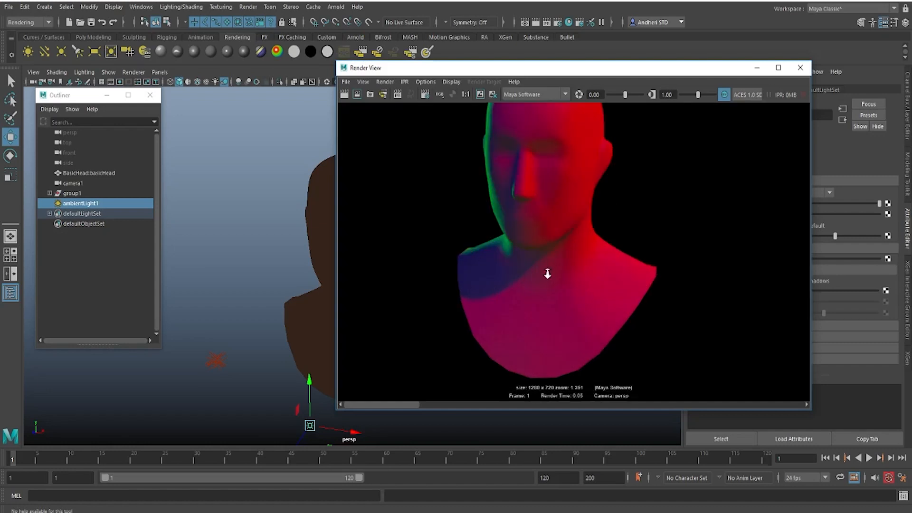
Step: Compare the new render with the earlier stored render of the head in the Render View
{"action": "scroll", "coordinate": [545, 272], "scroll_direction": "up", "scroll_amount": 3}
{"action": "left_click", "coordinate": [528, 404]}
{"action": "left_click", "coordinate": [600, 404]}
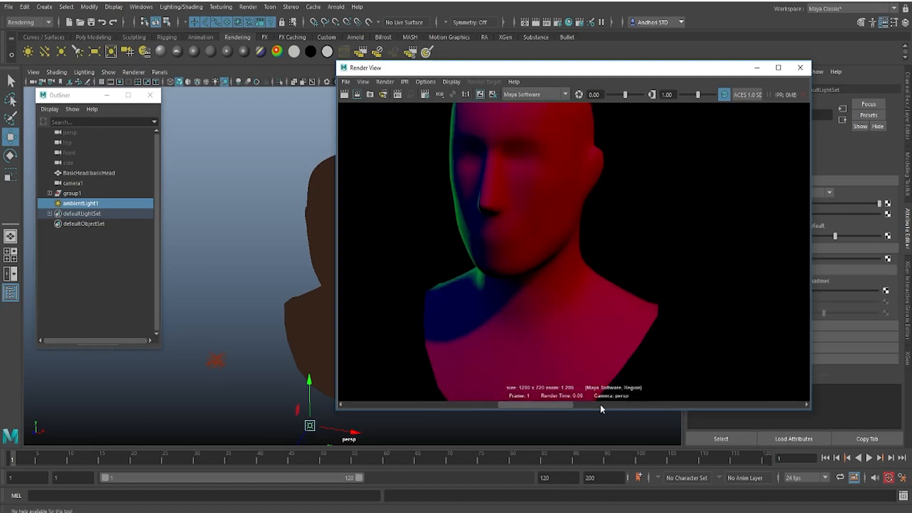
{"action": "left_click", "coordinate": [600, 404]}
{"action": "left_click_drag", "start_coordinate": [326, 379], "coordinate": [324, 378]}
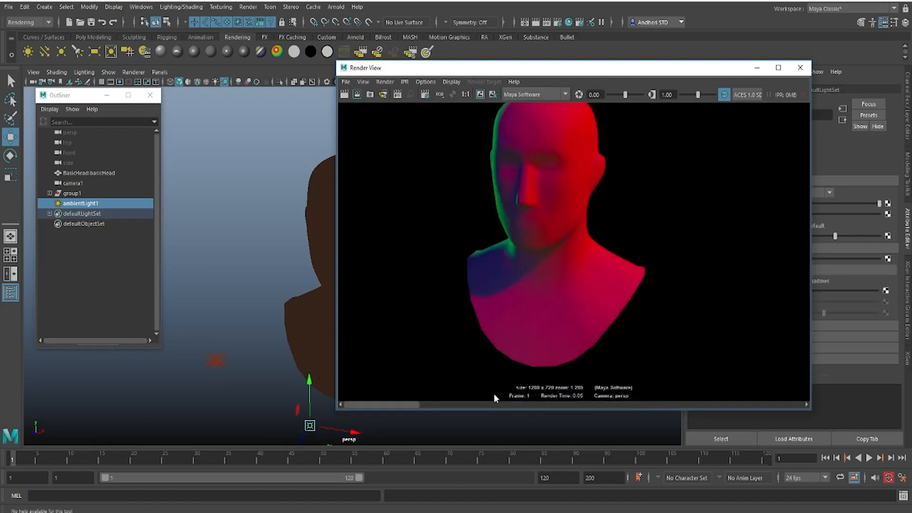
{"action": "left_click_drag", "start_coordinate": [494, 393], "coordinate": [325, 380]}
{"action": "scroll", "coordinate": [592, 195], "scroll_direction": "down", "scroll_amount": 1}
{"action": "scroll", "coordinate": [592, 195], "scroll_direction": "down", "scroll_amount": 1}
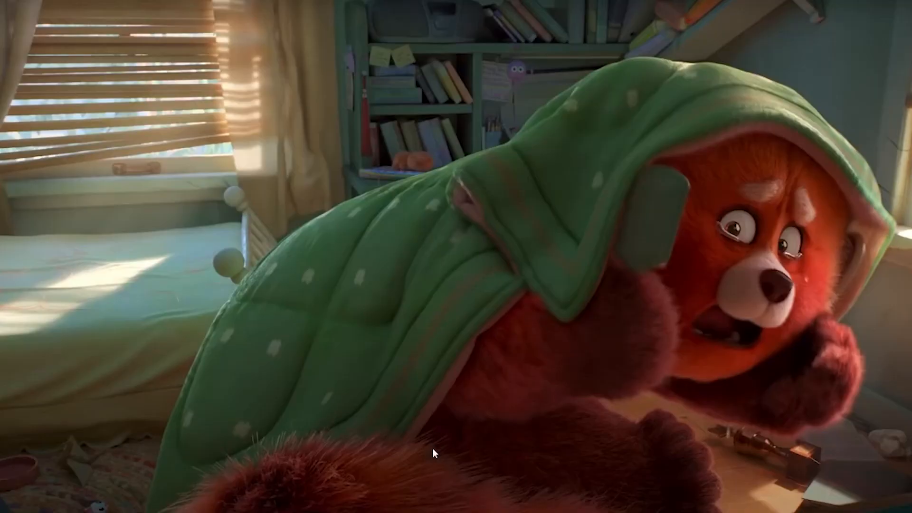
{"action": "left_click", "coordinate": [427, 512]}
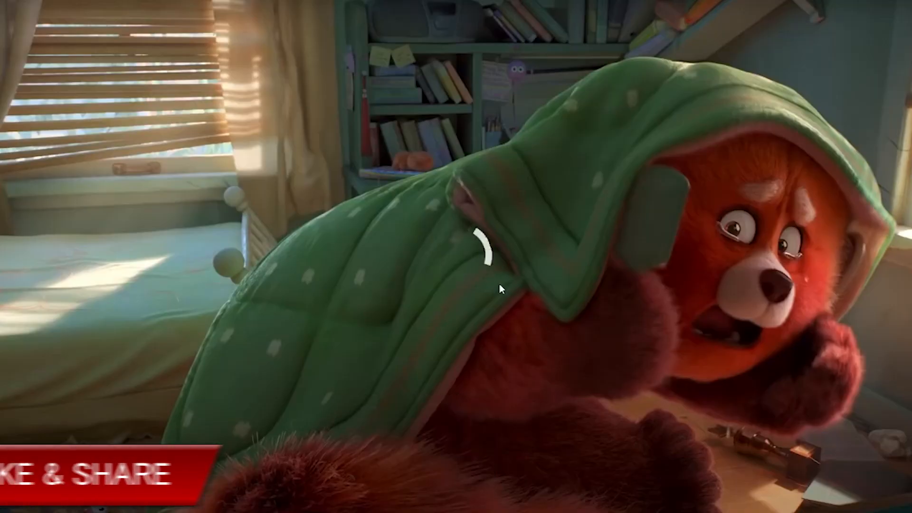
{"action": "left_click", "coordinate": [512, 268]}
{"action": "left_click", "coordinate": [513, 267]}
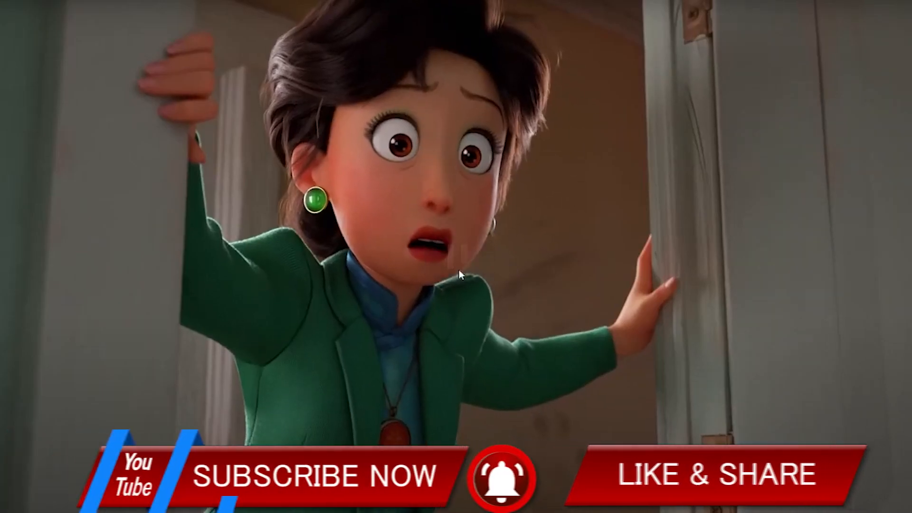